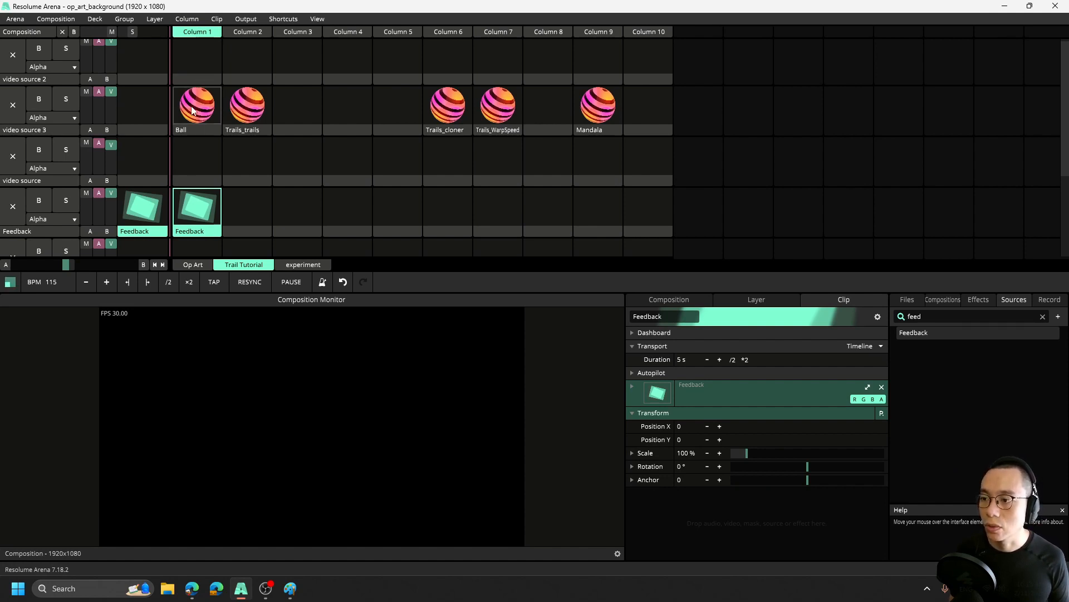
- Clear the running Feedback clip, start the Ball clip in column 1, and retrigger the Feedback clip
{"action": "left_click", "coordinate": [267, 167]}
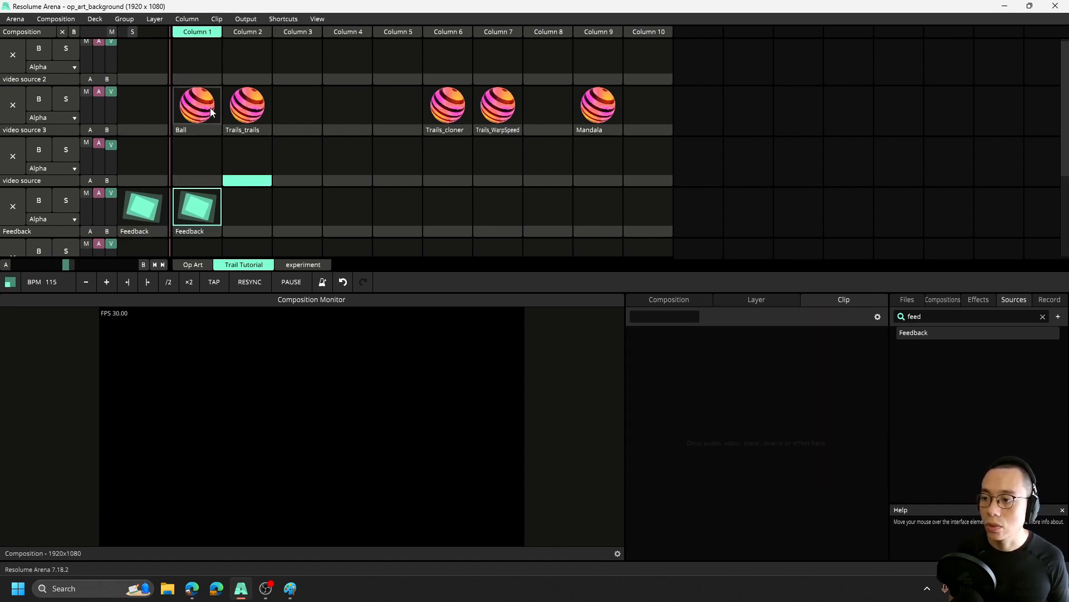
{"action": "left_click", "coordinate": [225, 211]}
{"action": "left_click", "coordinate": [199, 121]}
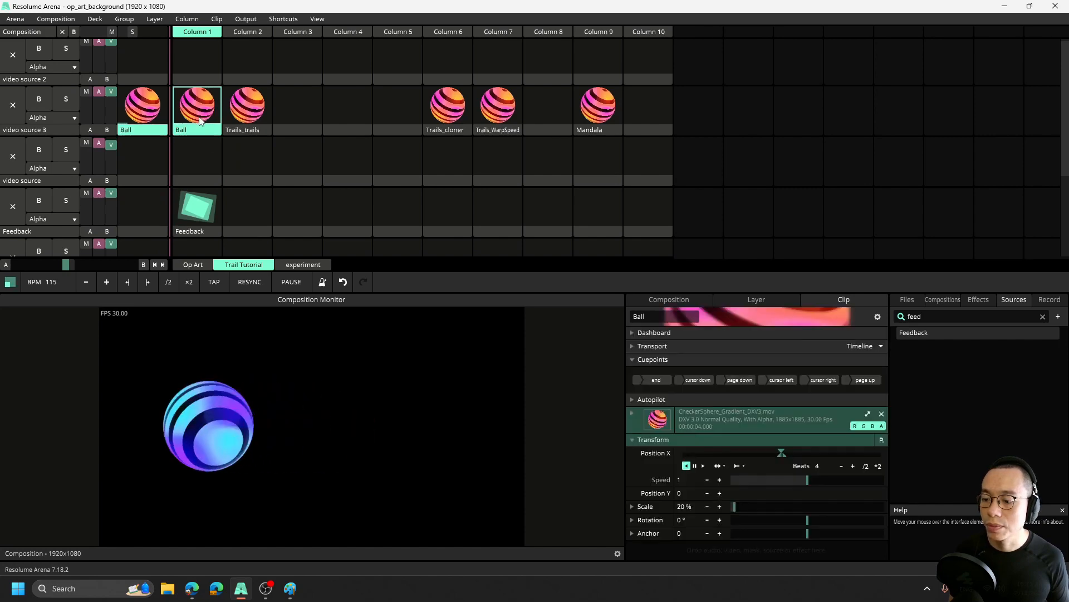
{"action": "left_click", "coordinate": [196, 213]}
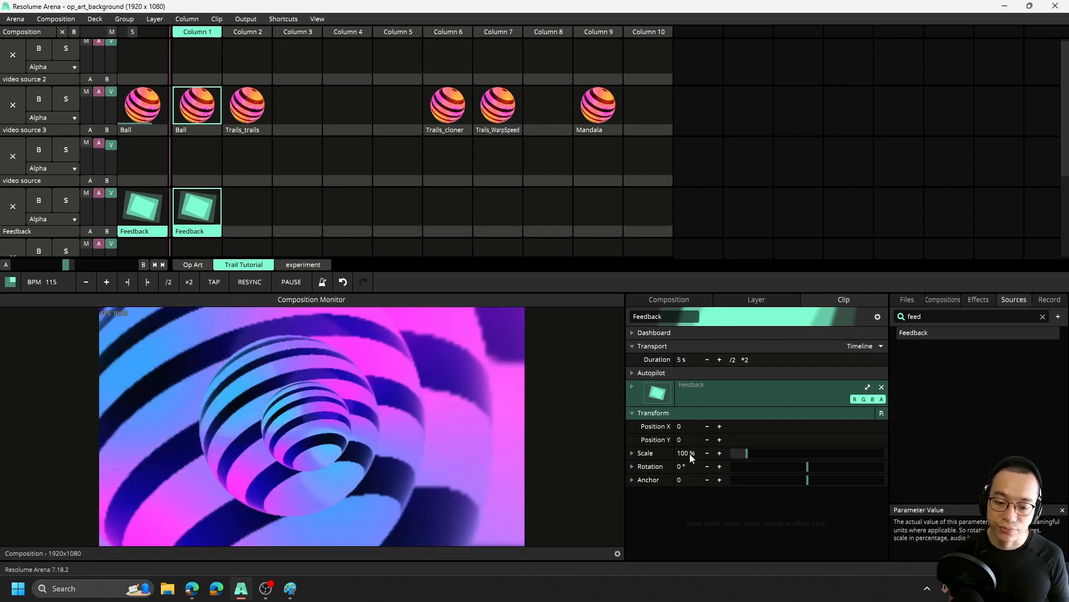
- Set the Feedback clip's scale to 50%
{"action": "double_click", "coordinate": [690, 454]}
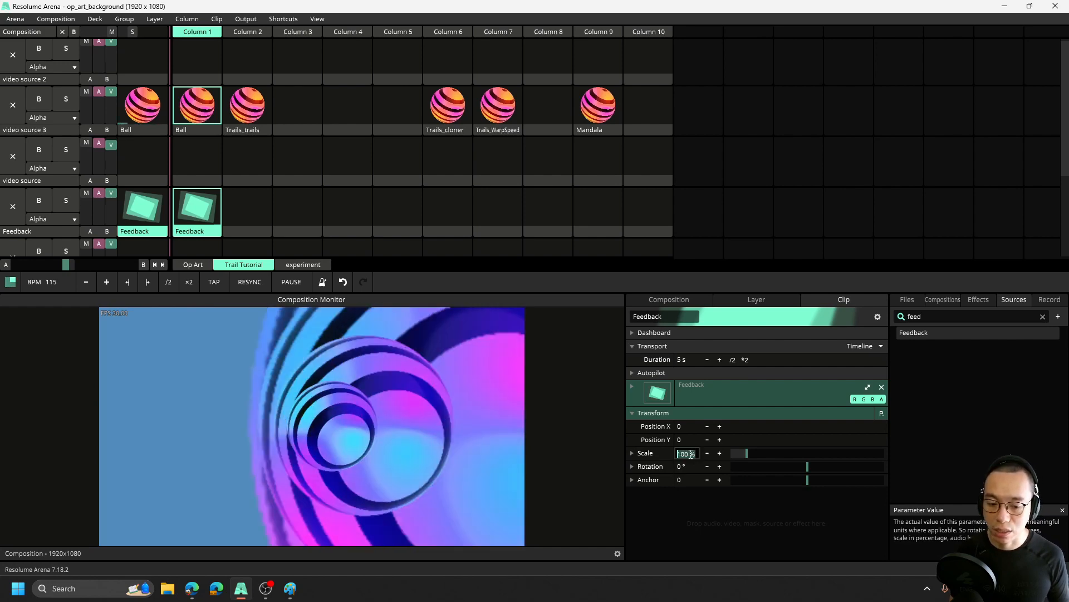
{"action": "type", "text": "50"}
{"action": "key", "text": "Return"}
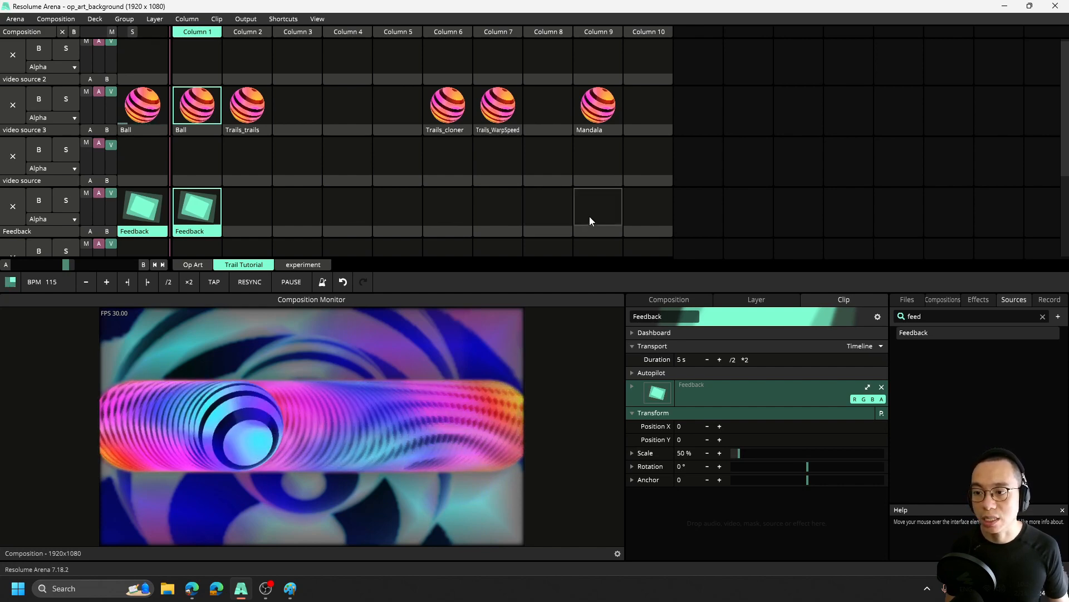
- Start the Shards clip on the Background layer beneath the Feedback layer
{"action": "scroll", "coordinate": [710, 167], "scroll_direction": "down", "scroll_amount": 1}
{"action": "scroll", "coordinate": [710, 165], "scroll_direction": "down", "scroll_amount": 2}
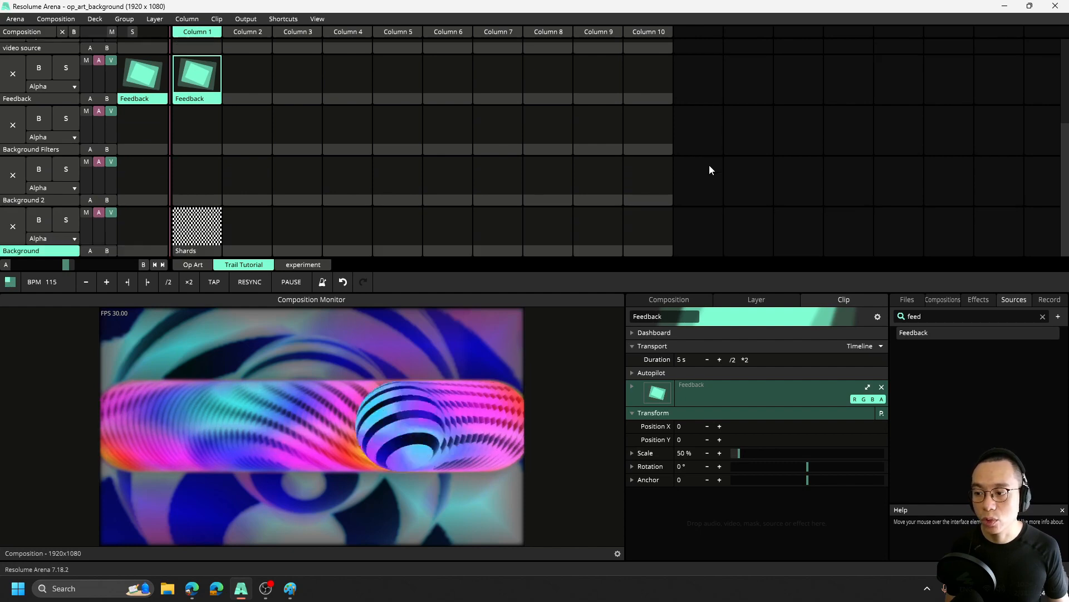
{"action": "left_click", "coordinate": [197, 229]}
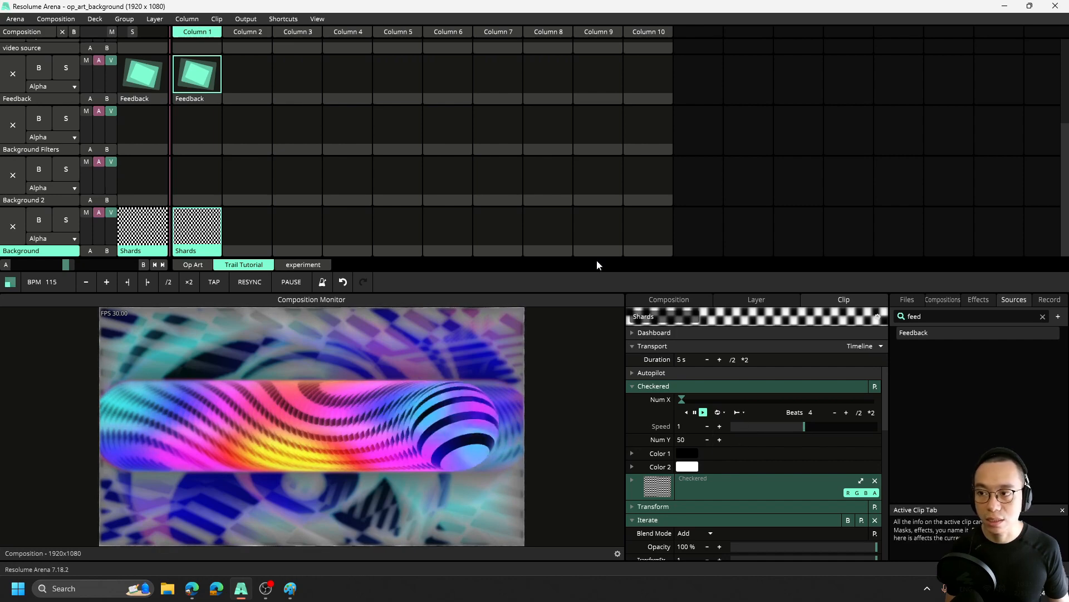
- Set the Feedback clip's Position X to 10 and its Position Y to 10
{"action": "left_click", "coordinate": [197, 99]}
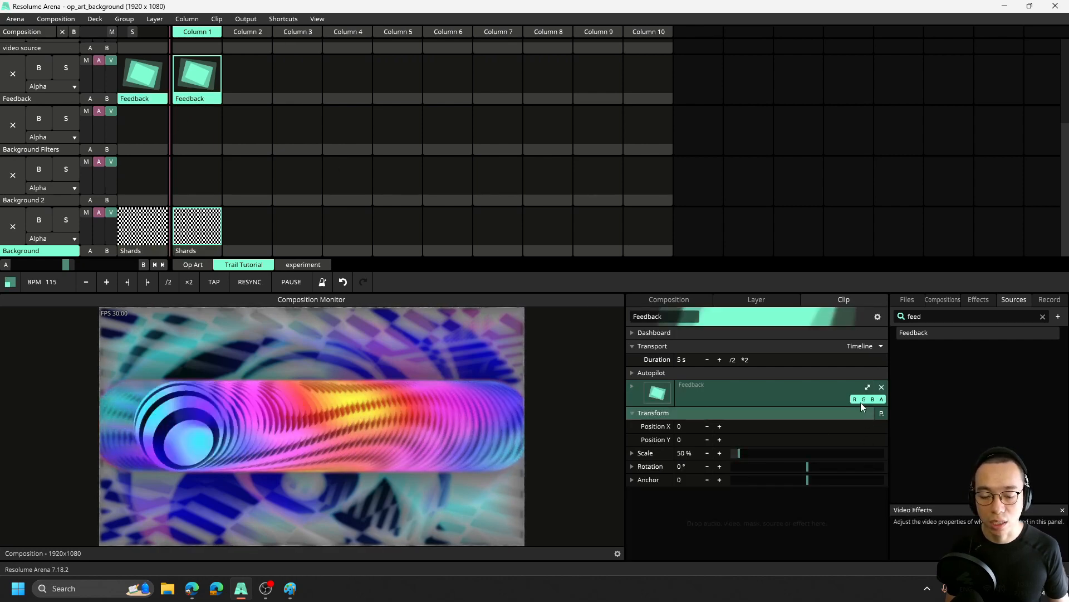
{"action": "double_click", "coordinate": [686, 426]}
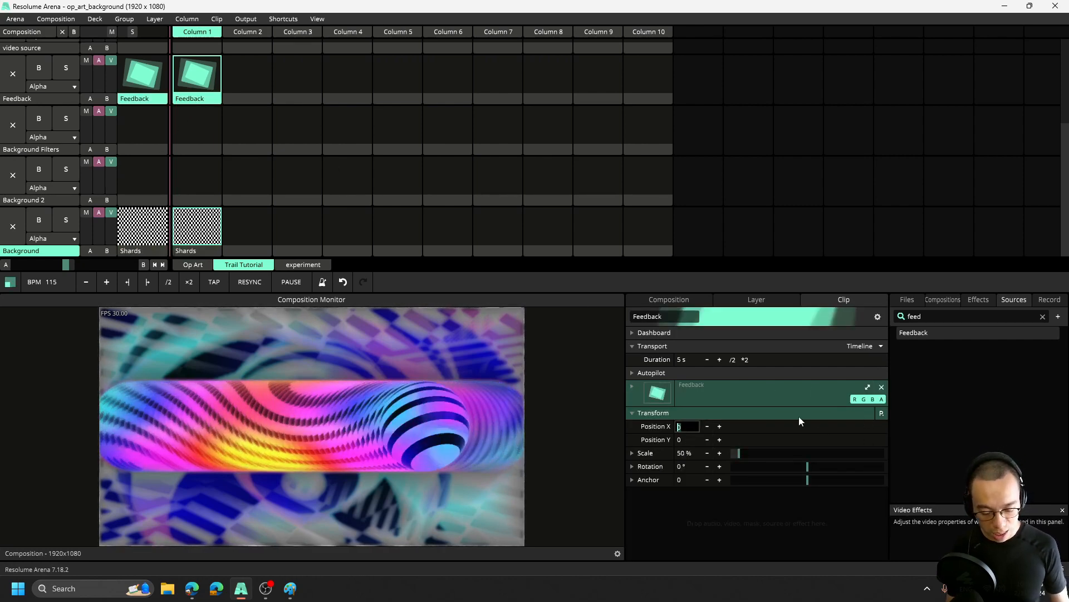
{"action": "type", "text": "1"}
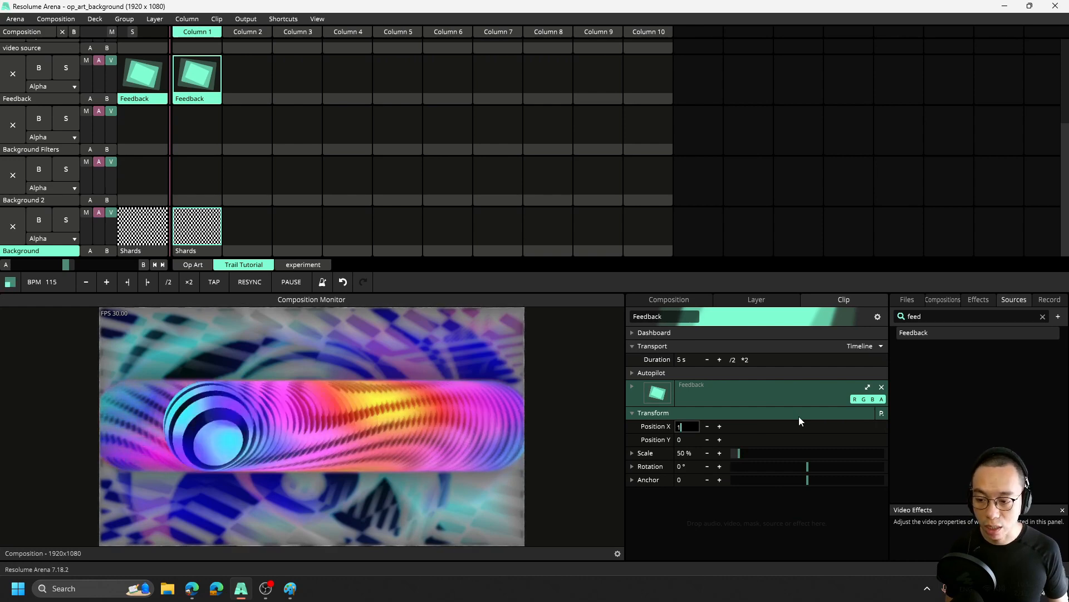
{"action": "type", "text": "0"}
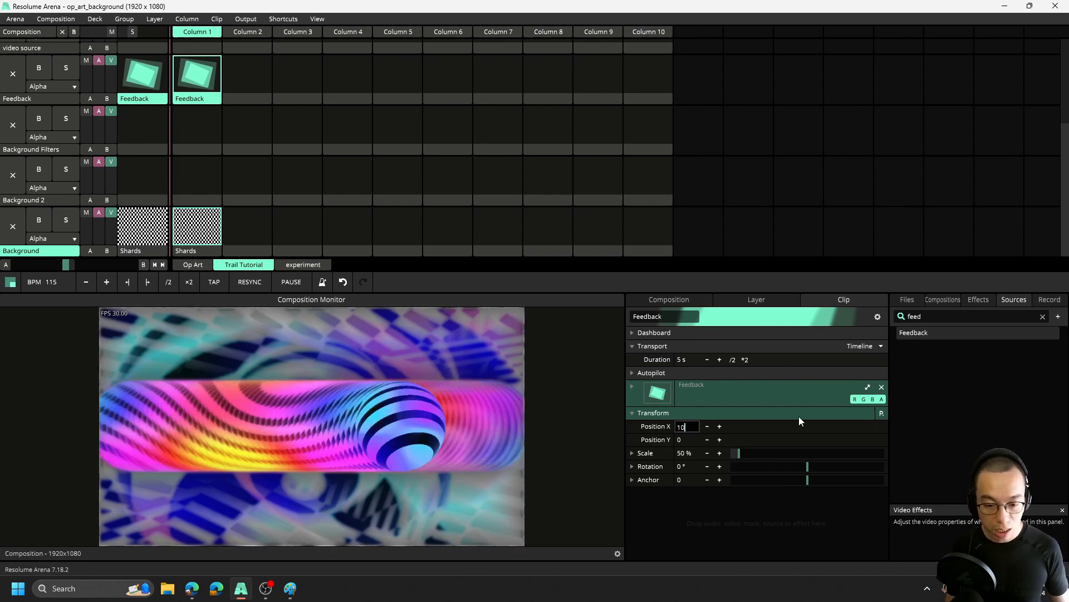
{"action": "key", "text": "Return"}
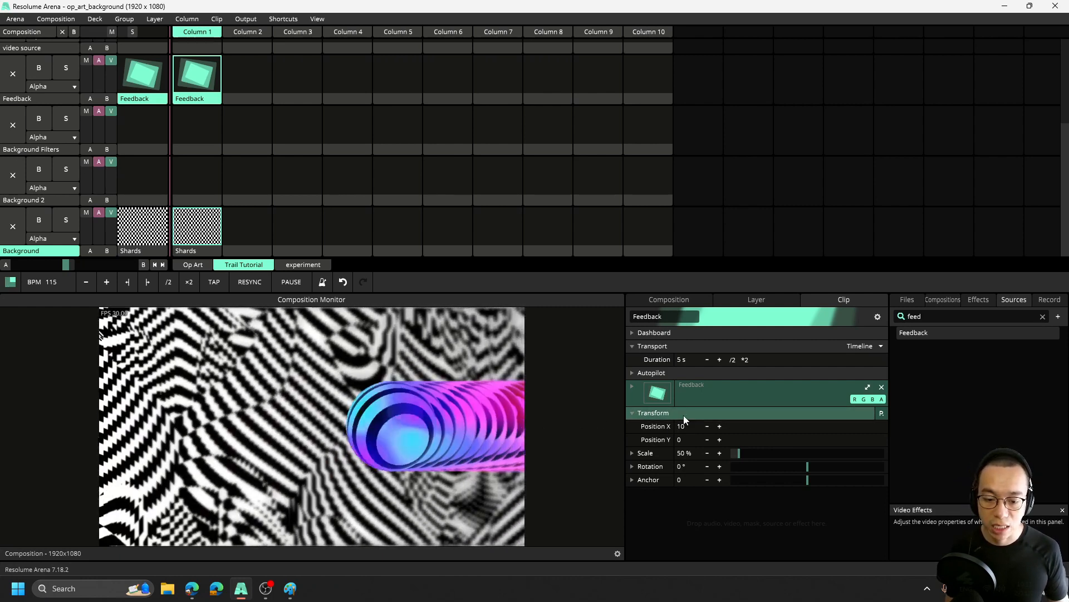
{"action": "double_click", "coordinate": [689, 440]}
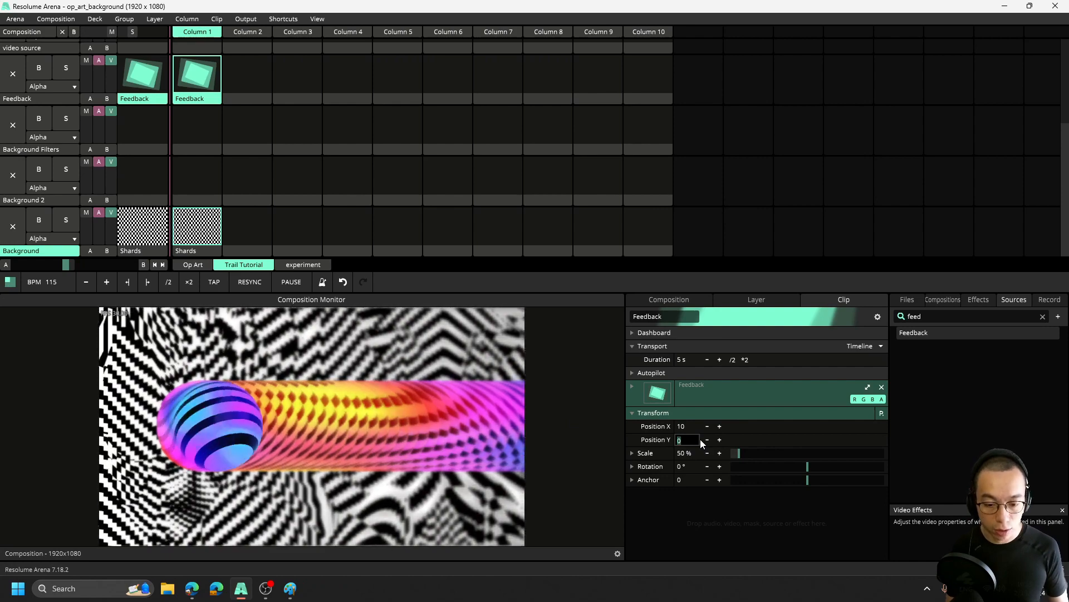
{"action": "type", "text": "10"}
{"action": "key", "text": "Return"}
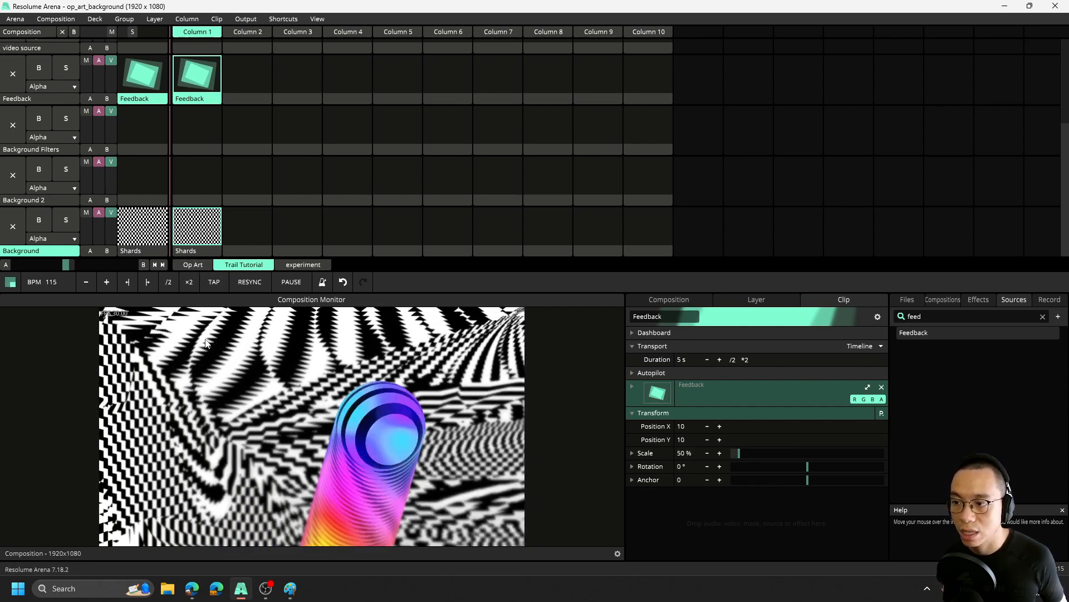
- Switch the Feedback clip off and back on to compare the output without and with it
{"action": "left_click", "coordinate": [252, 76]}
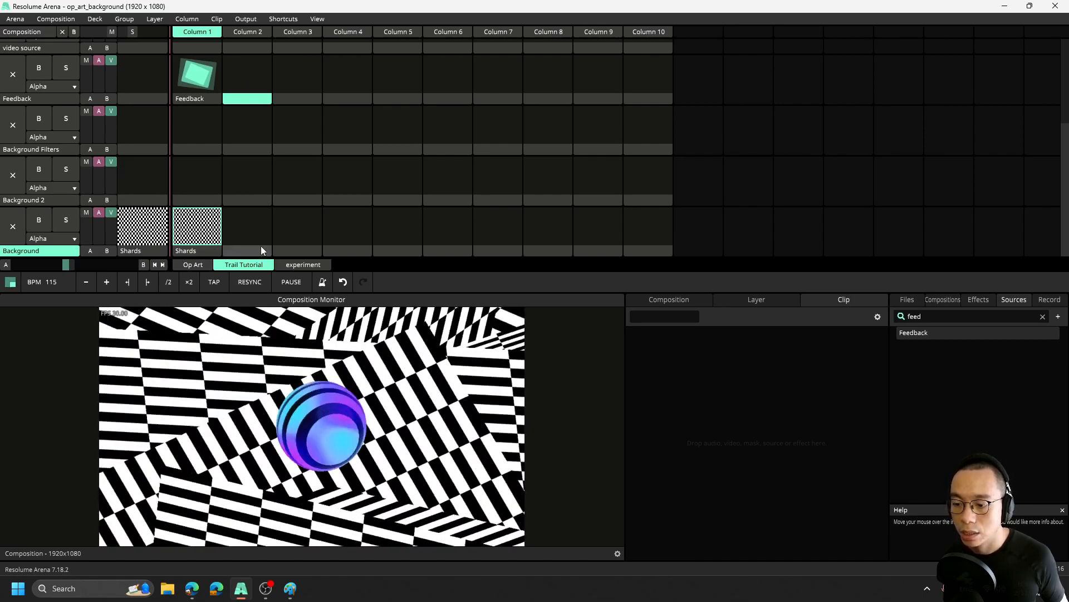
{"action": "left_click", "coordinate": [186, 69]}
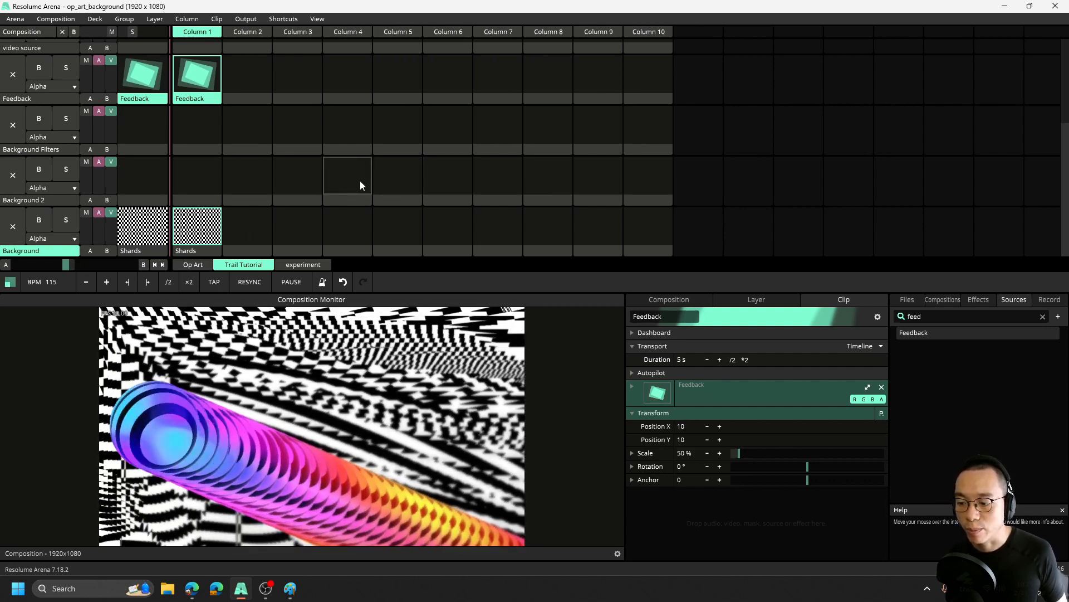
- Stop the Shards and Ball clips by triggering empty slots, and clear the whole composition
{"action": "left_click", "coordinate": [264, 240]}
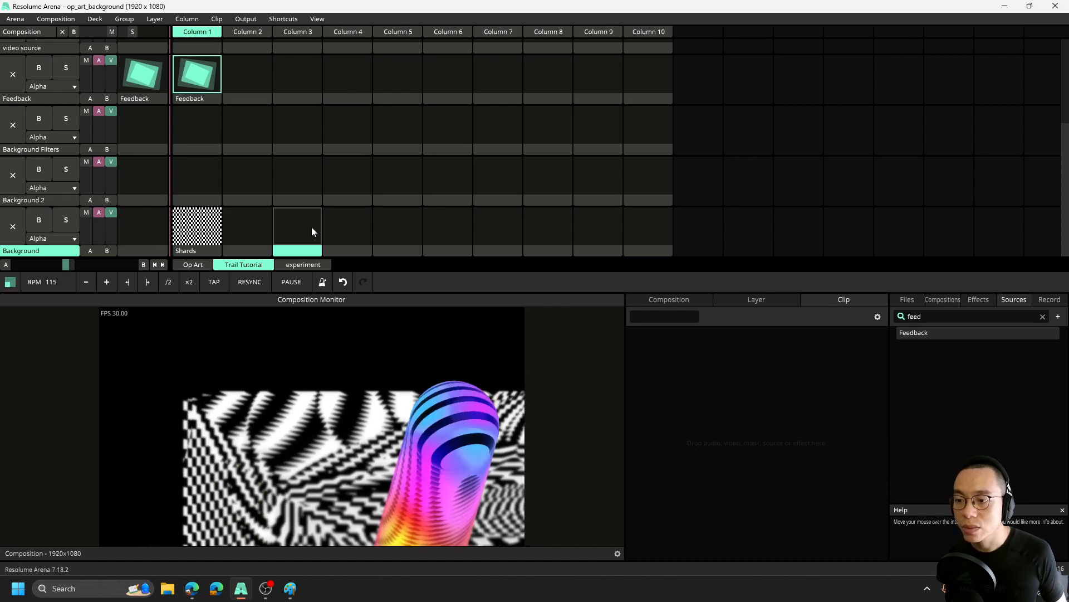
{"action": "scroll", "coordinate": [312, 226], "scroll_direction": "up", "scroll_amount": 3}
{"action": "left_click", "coordinate": [305, 166]}
{"action": "left_click", "coordinate": [298, 111]}
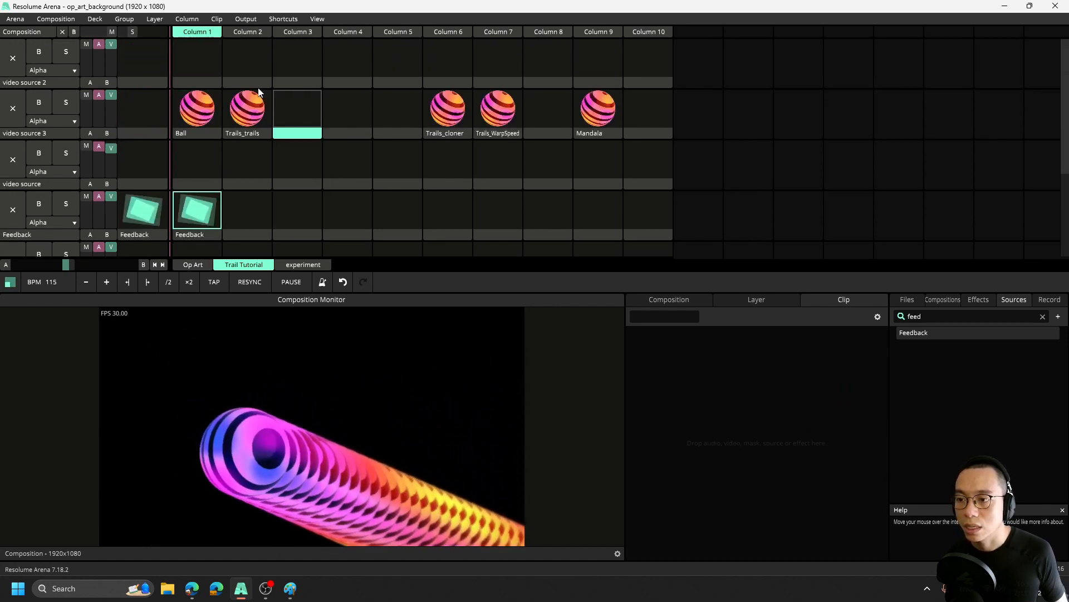
{"action": "left_click", "coordinate": [61, 31]}
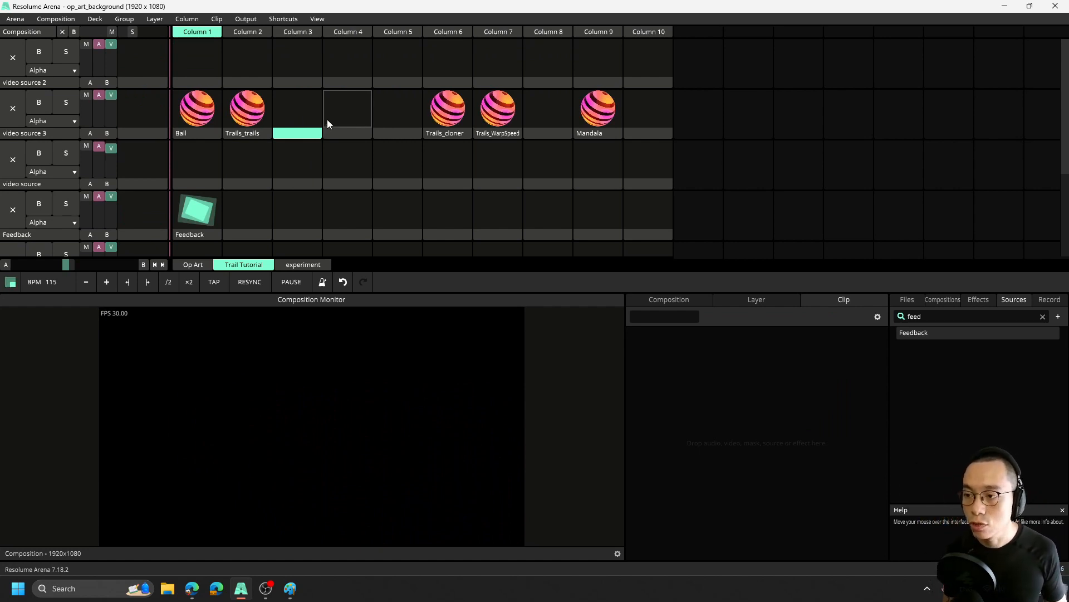
- Search the effects for "trails" and play the Trails_trails clip in column 2
{"action": "left_click", "coordinate": [972, 299]}
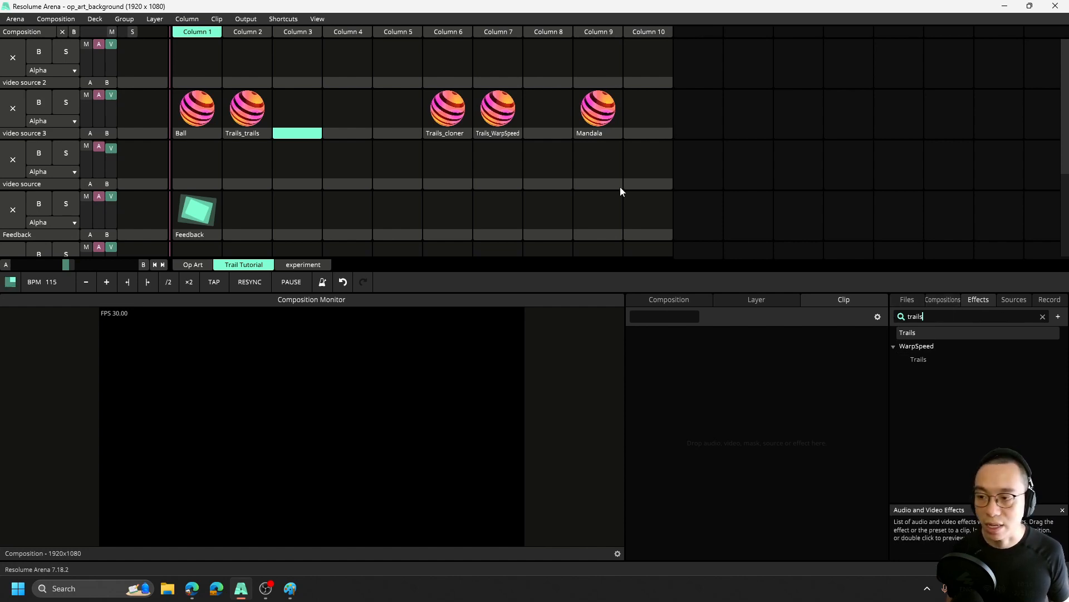
{"action": "left_click", "coordinate": [249, 107]}
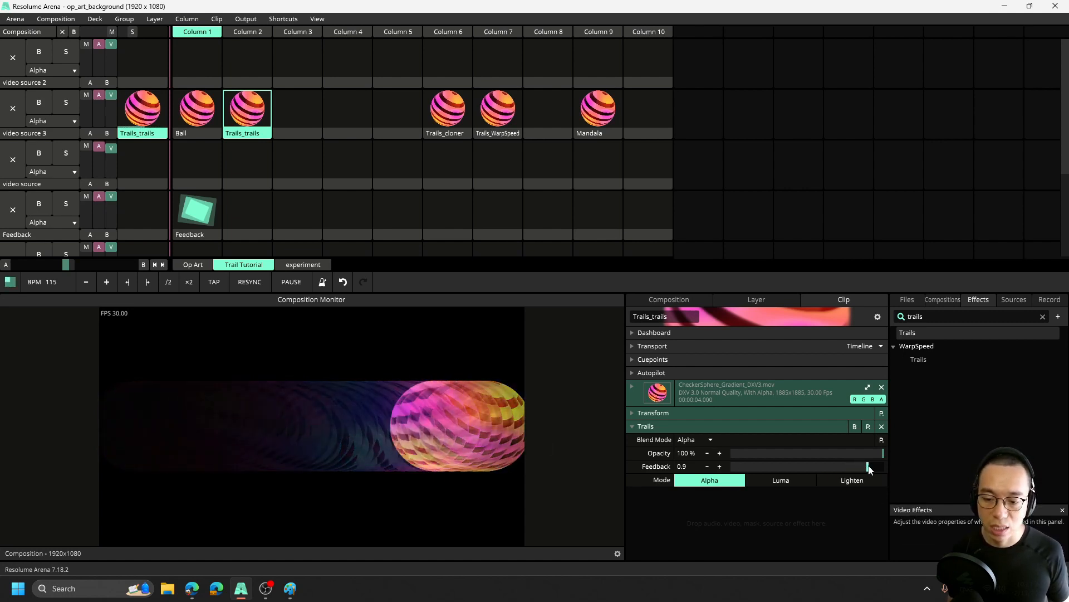
- Raise the Trails effect's Feedback to 1 and return it to 0.9
{"action": "mouse_move", "coordinate": [870, 469]}
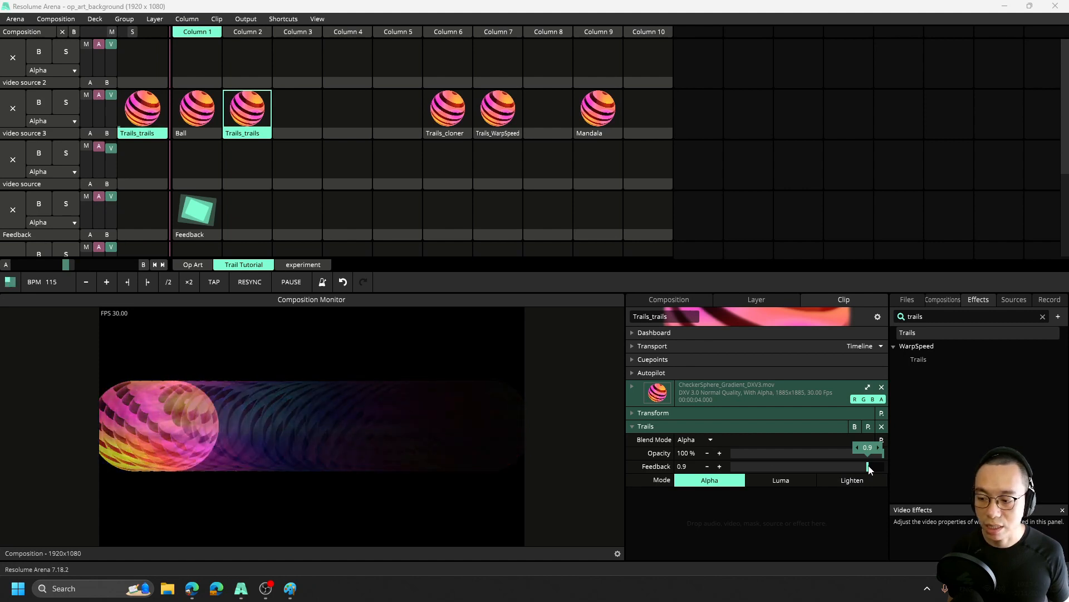
{"action": "left_click_drag", "start_coordinate": [869, 466], "coordinate": [906, 467]}
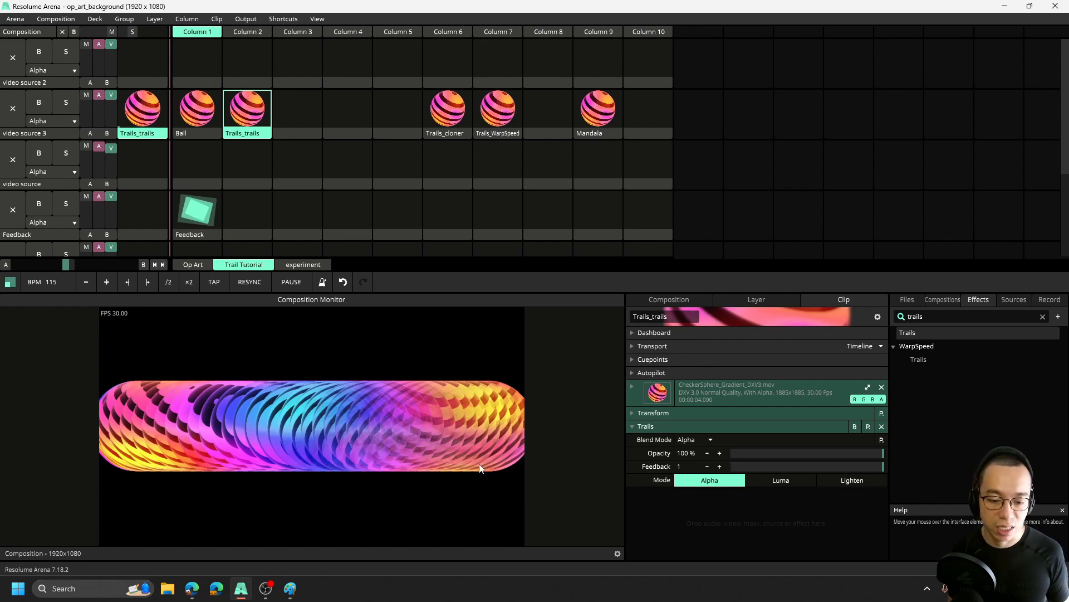
{"action": "left_click", "coordinate": [868, 466]}
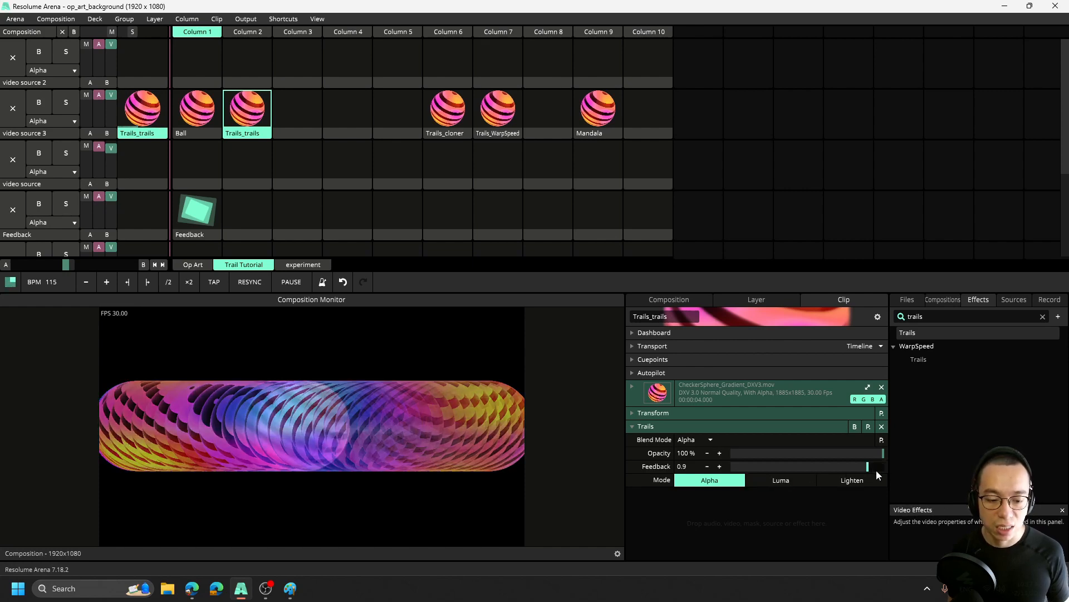
- Try the Trails effect's Luma mode, switch it to Lighten, and raise Feedback to 1
{"action": "left_click", "coordinate": [807, 478]}
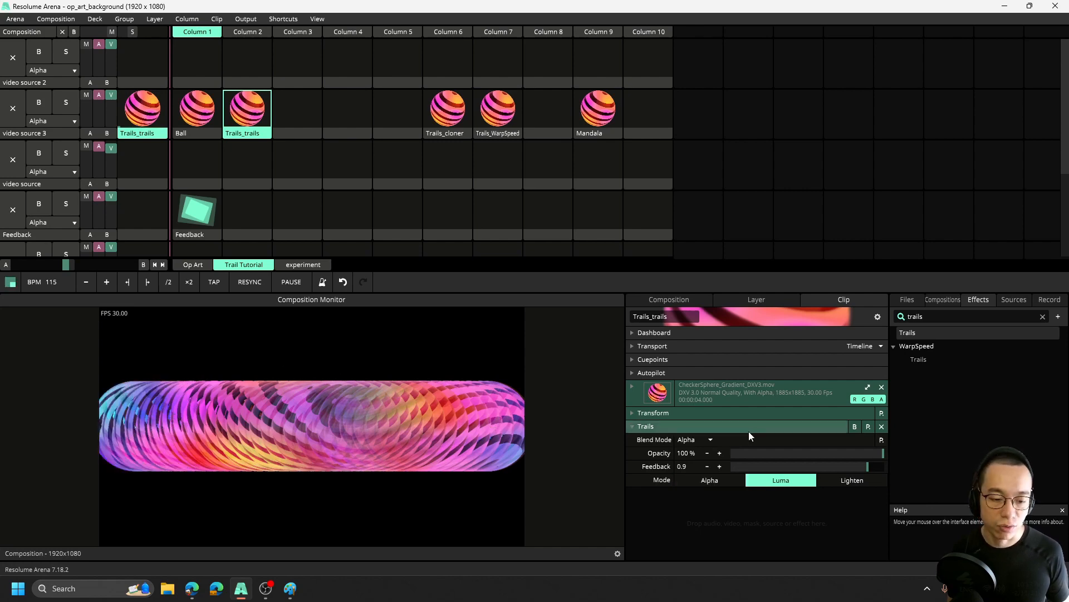
{"action": "left_click", "coordinate": [860, 481]}
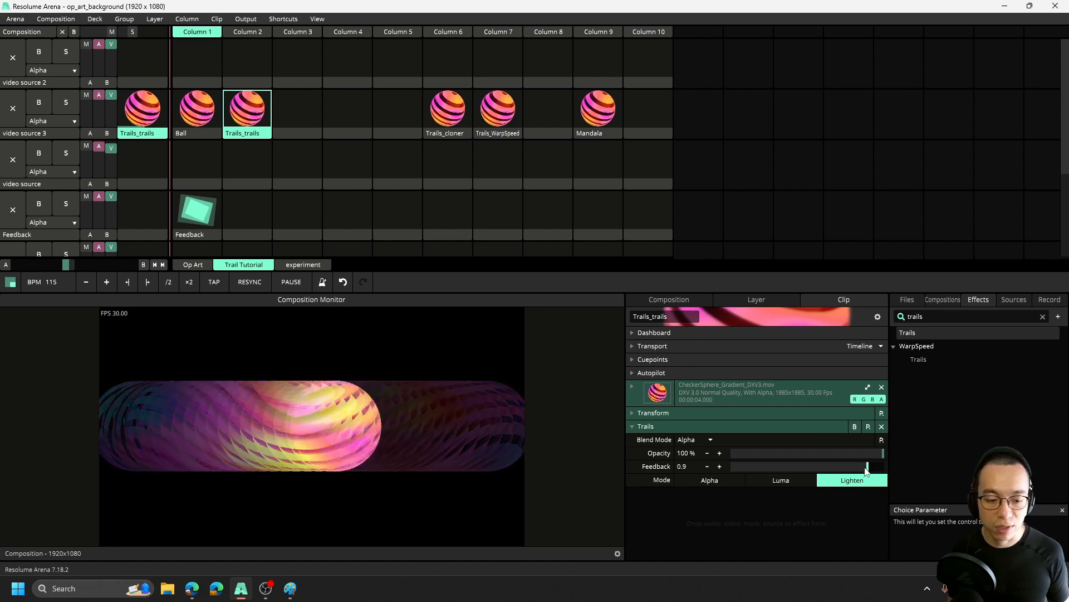
{"action": "left_click_drag", "start_coordinate": [868, 467], "coordinate": [885, 467]}
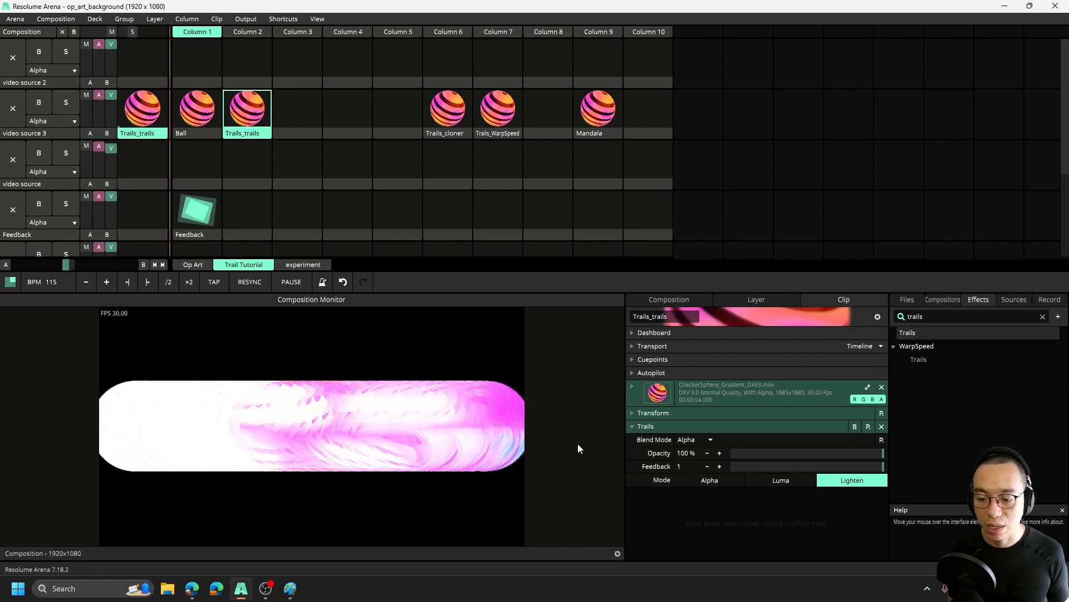
- Play the Trails_cloner clip, search the effects for "cloner", and add a Linear Cloner effect to that clip
{"action": "left_click", "coordinate": [211, 238]}
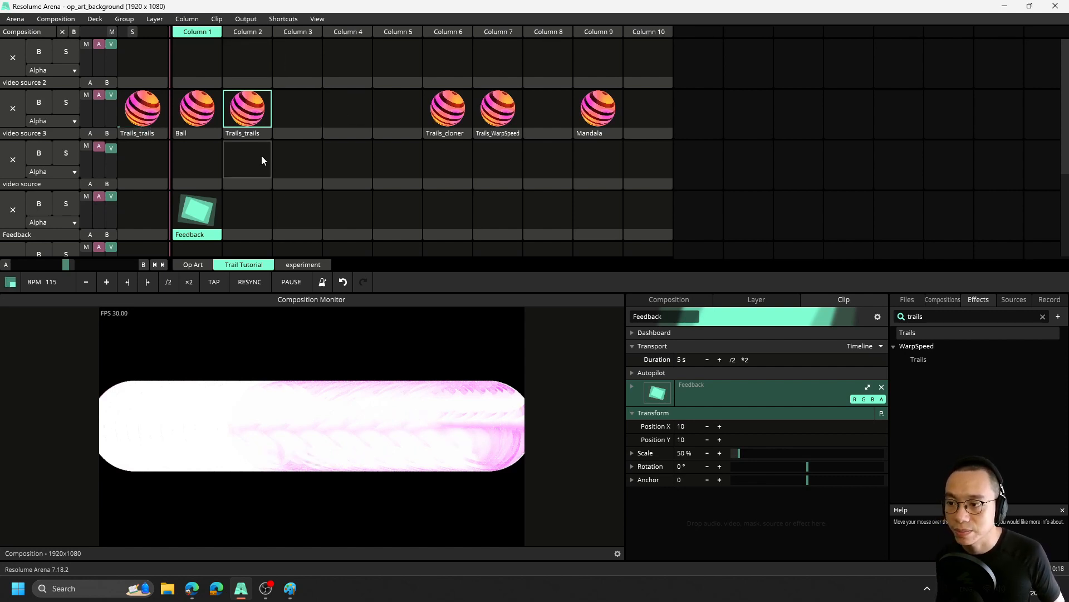
{"action": "left_click", "coordinate": [448, 109]}
{"action": "type", "text": "cloner"}
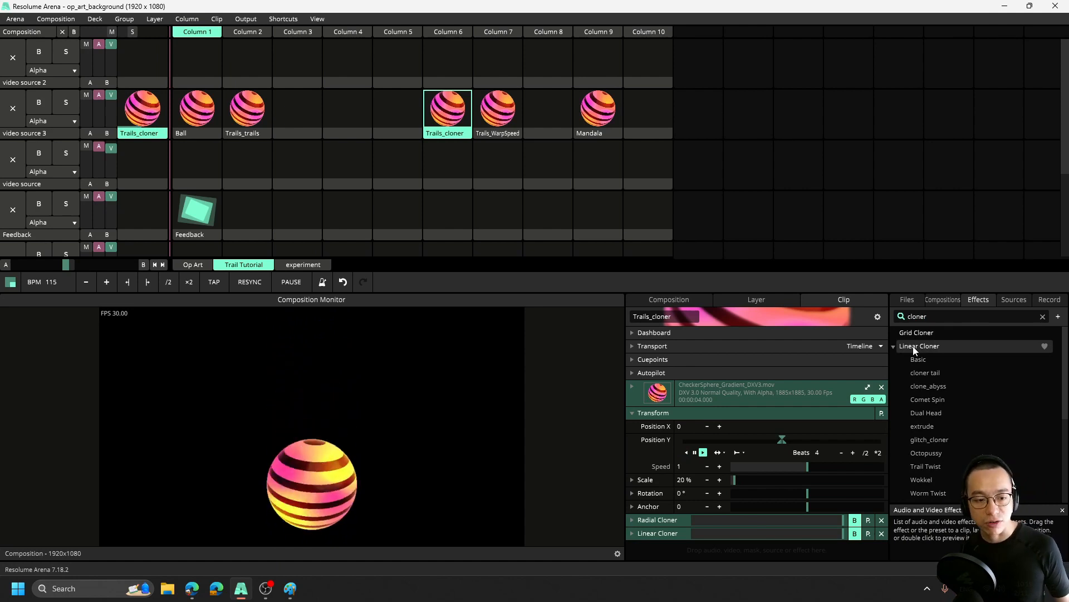
{"action": "left_click_drag", "start_coordinate": [942, 345], "coordinate": [450, 114]}
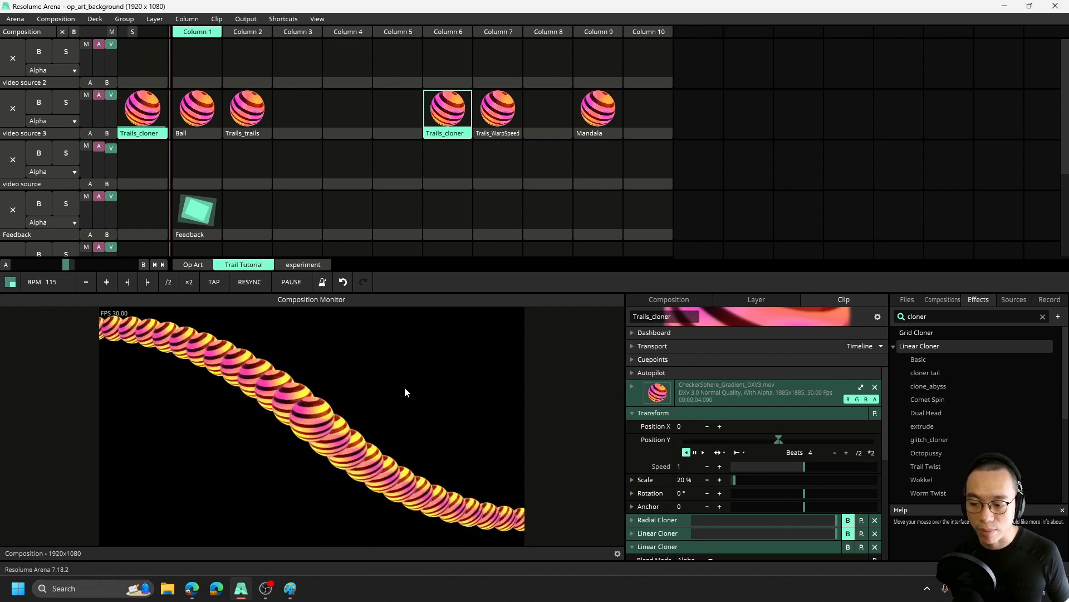
- Set the new Linear Cloner's Clones to 50 and Tails to 1
{"action": "scroll", "coordinate": [761, 439], "scroll_direction": "down", "scroll_amount": 5}
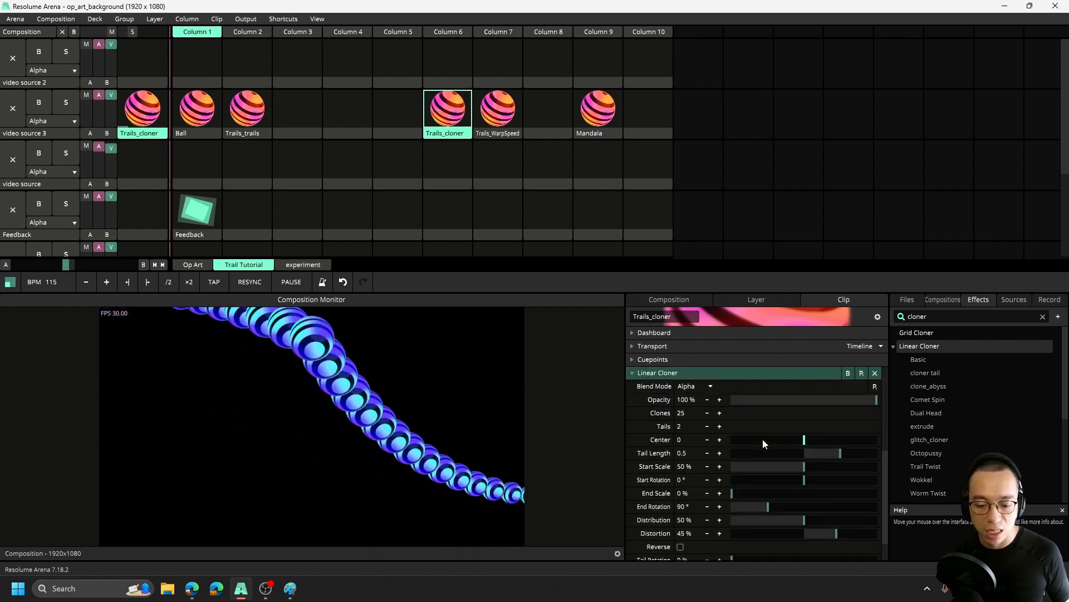
{"action": "double_click", "coordinate": [689, 416]}
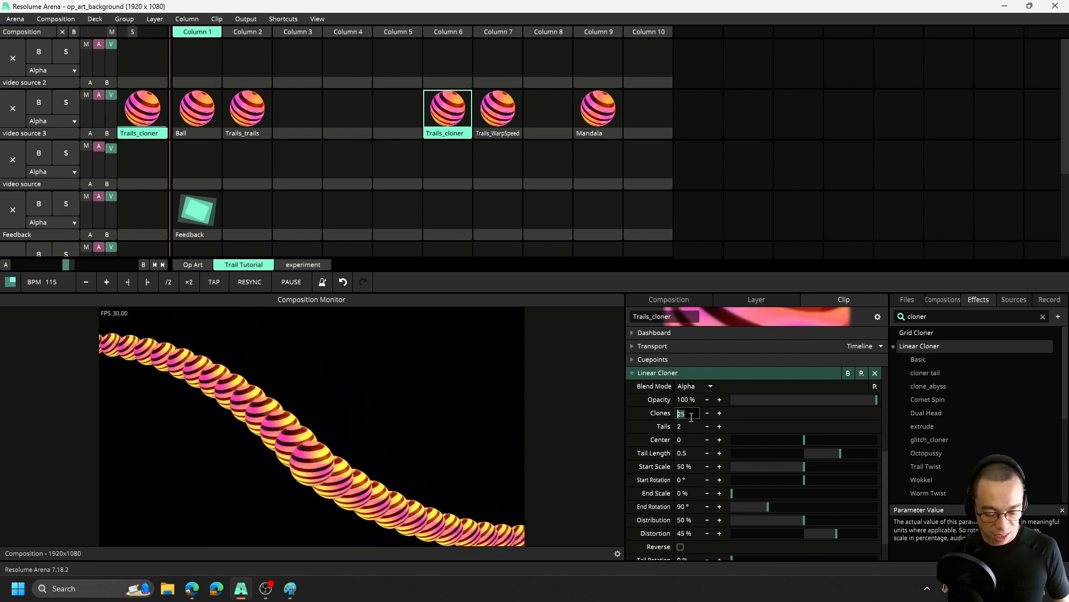
{"action": "type", "text": "50"}
{"action": "key", "text": "Return"}
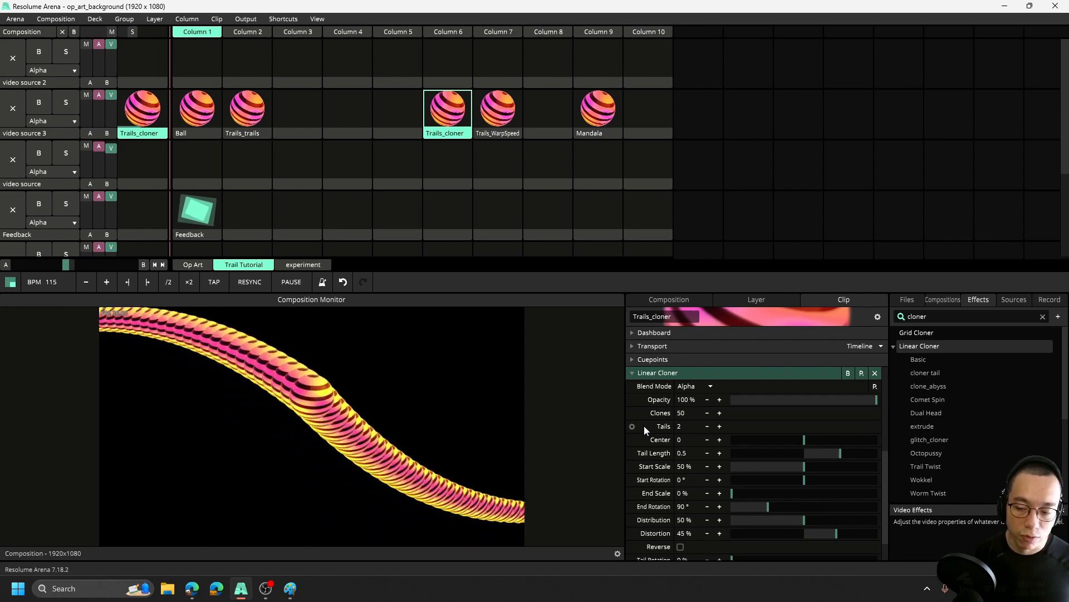
{"action": "left_click", "coordinate": [707, 426]}
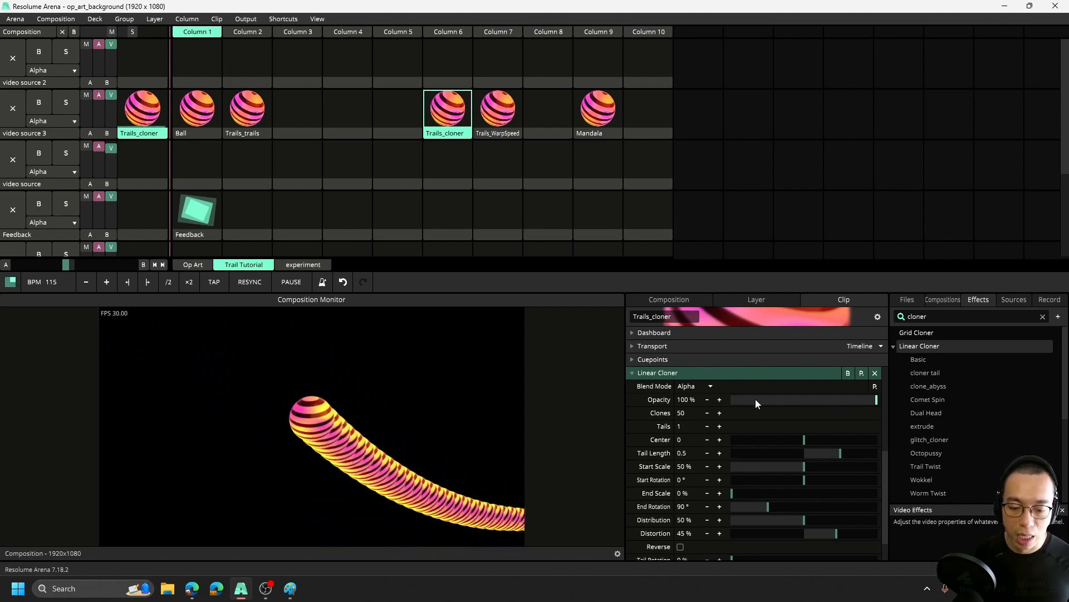
{"action": "scroll", "coordinate": [865, 439], "scroll_direction": "down", "scroll_amount": 1}
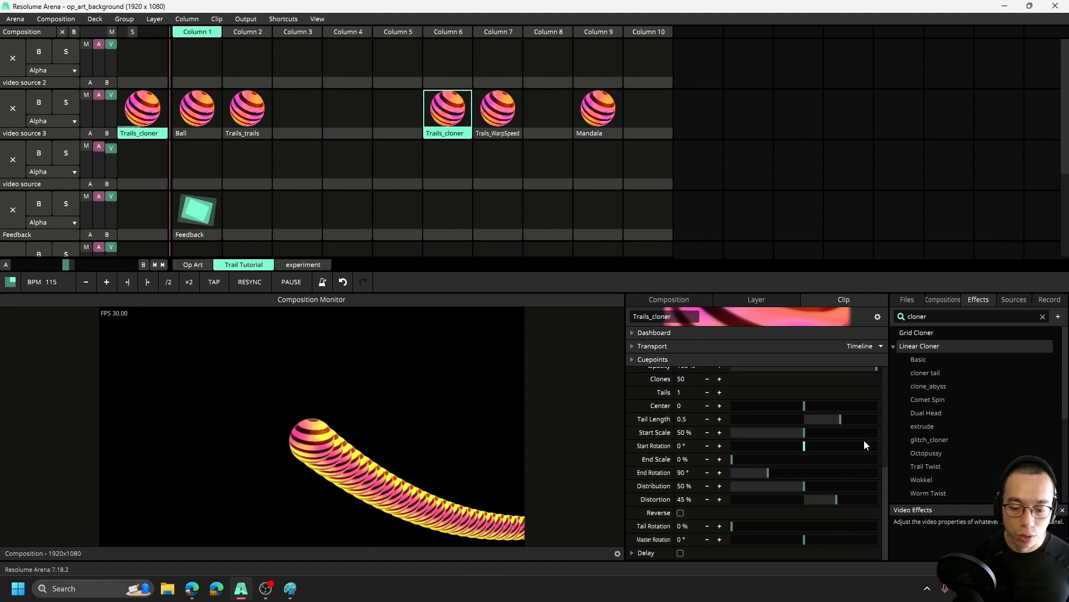
- Set the new Linear Cloner's Distortion to 0%
{"action": "left_click_drag", "start_coordinate": [838, 500], "coordinate": [808, 500]}
{"action": "left_click", "coordinate": [803, 481]}
{"action": "type", "text": "0"}
{"action": "key", "text": "Return"}
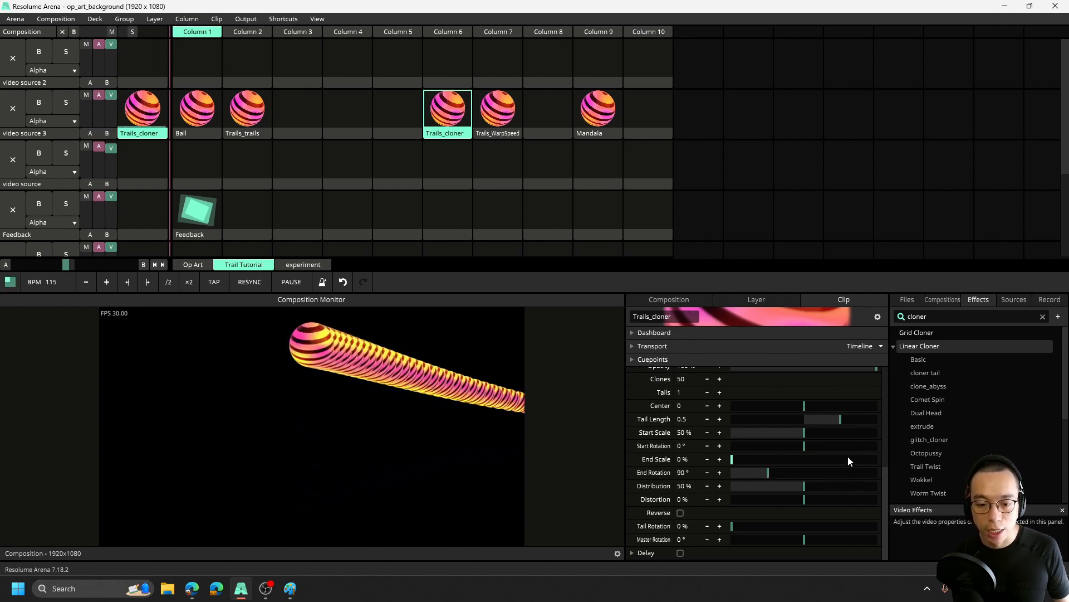
{"action": "scroll", "coordinate": [863, 407], "scroll_direction": "up", "scroll_amount": 4}
{"action": "scroll", "coordinate": [867, 399], "scroll_direction": "down", "scroll_amount": 4}
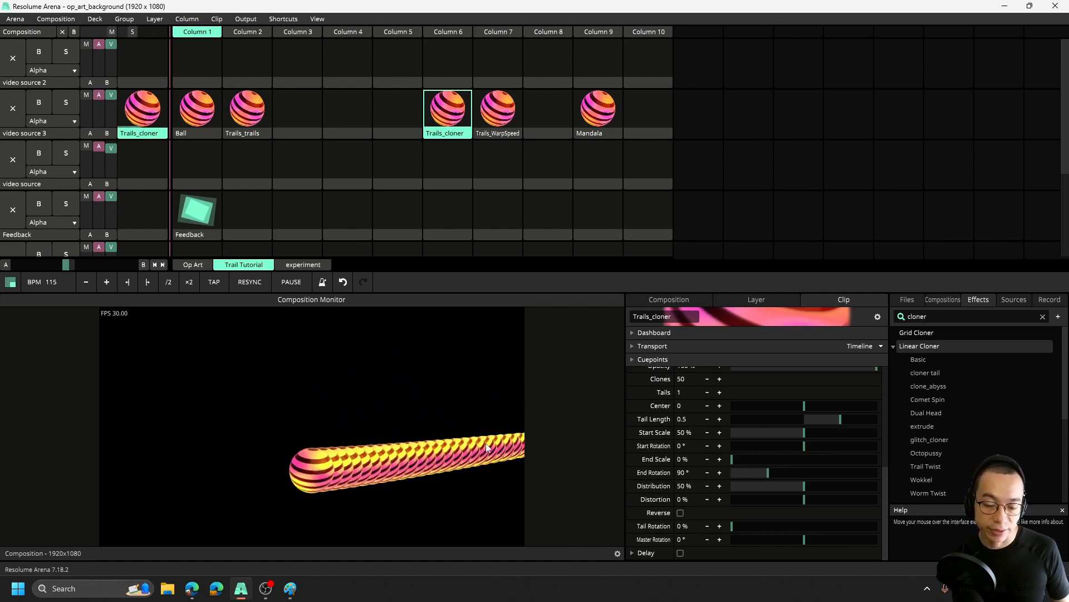
- Try different Tail Length values on the new Linear Cloner
{"action": "scroll", "coordinate": [834, 477], "scroll_direction": "up", "scroll_amount": 5}
{"action": "scroll", "coordinate": [833, 476], "scroll_direction": "down", "scroll_amount": 5}
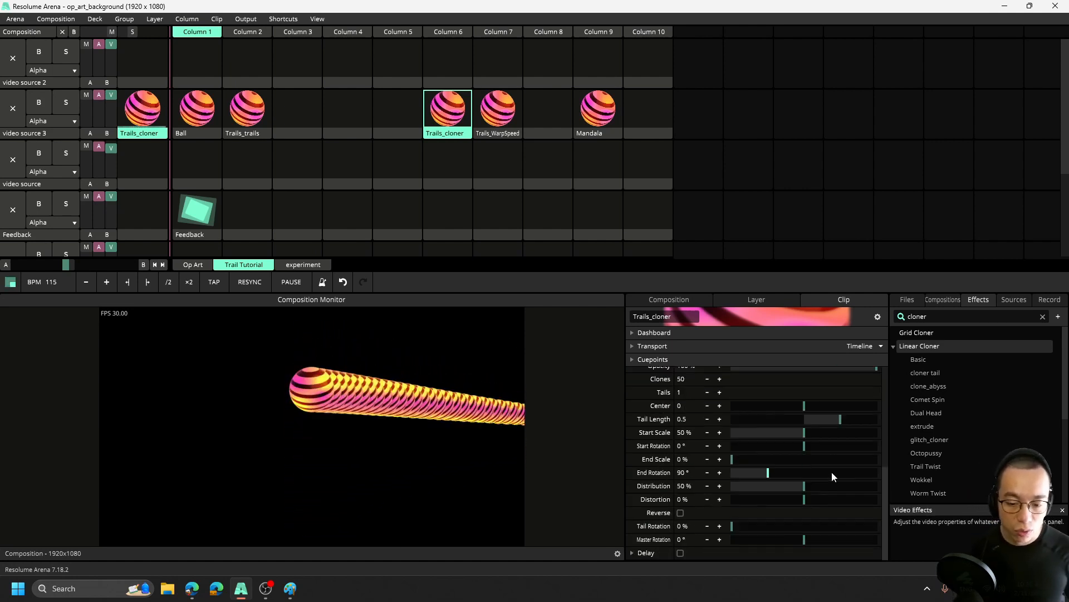
{"action": "scroll", "coordinate": [823, 474], "scroll_direction": "up", "scroll_amount": 3}
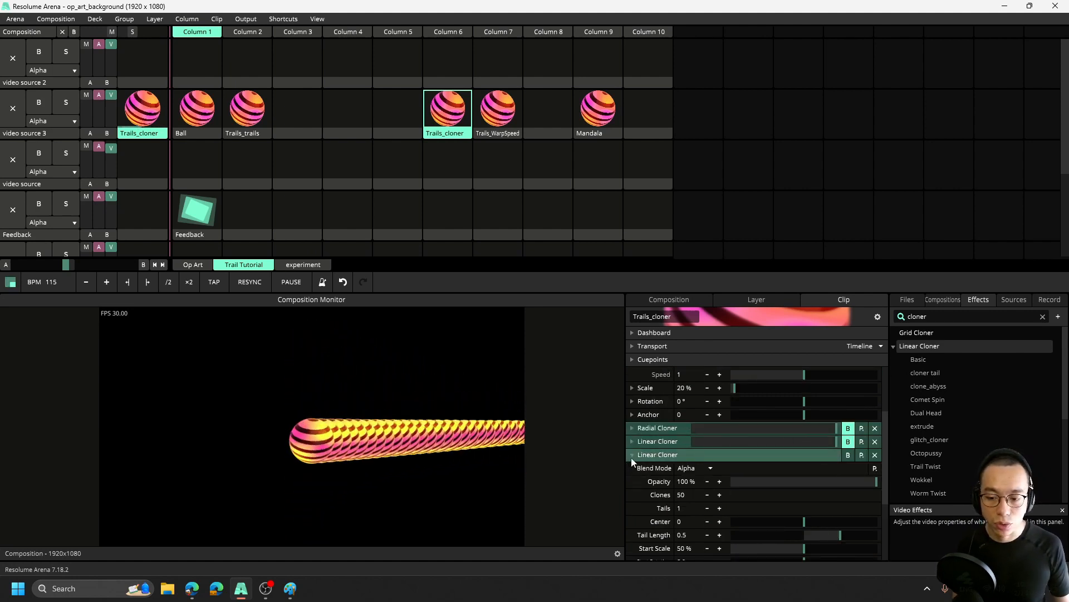
{"action": "scroll", "coordinate": [753, 447], "scroll_direction": "down", "scroll_amount": 3}
{"action": "left_click_drag", "start_coordinate": [840, 418], "coordinate": [774, 434]}
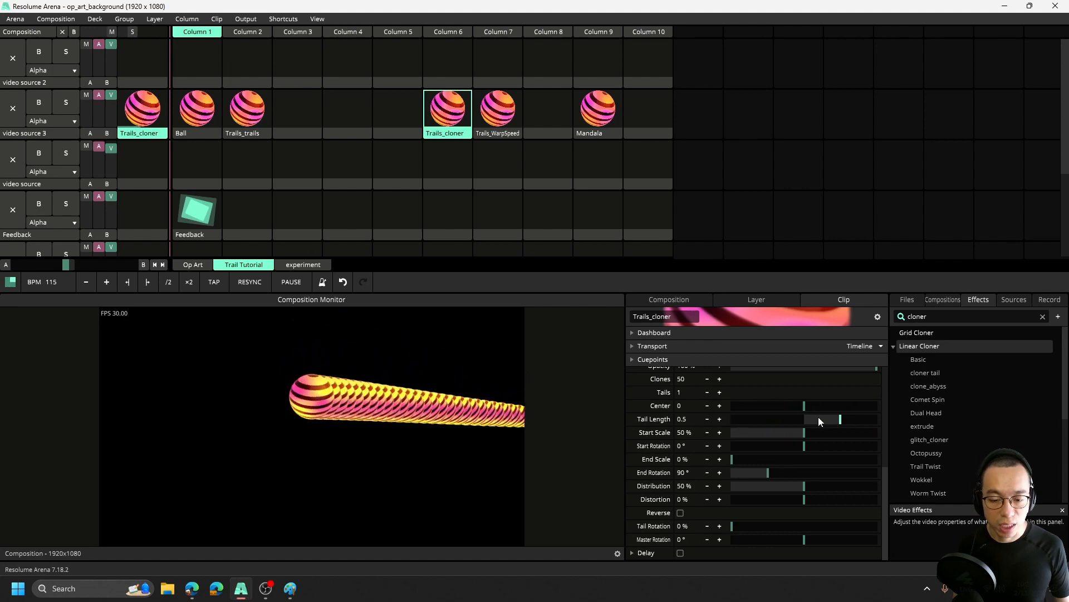
- Raise the new Linear Cloner's Start Scale to 100% and animate it with BPM Sync
{"action": "scroll", "coordinate": [796, 422], "scroll_direction": "up", "scroll_amount": 2}
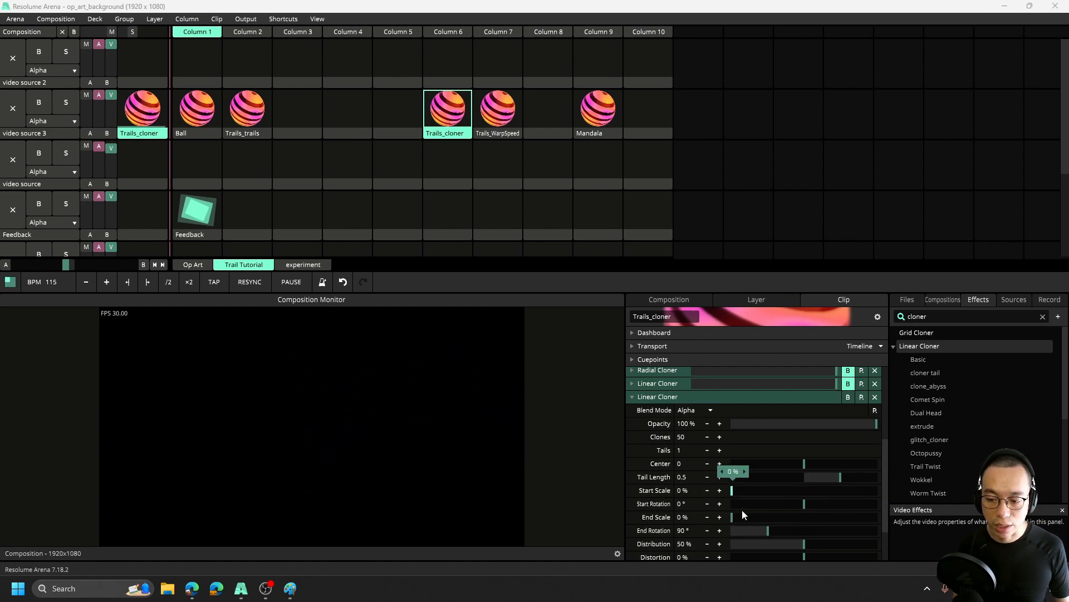
{"action": "left_click_drag", "start_coordinate": [876, 491], "coordinate": [903, 495]}
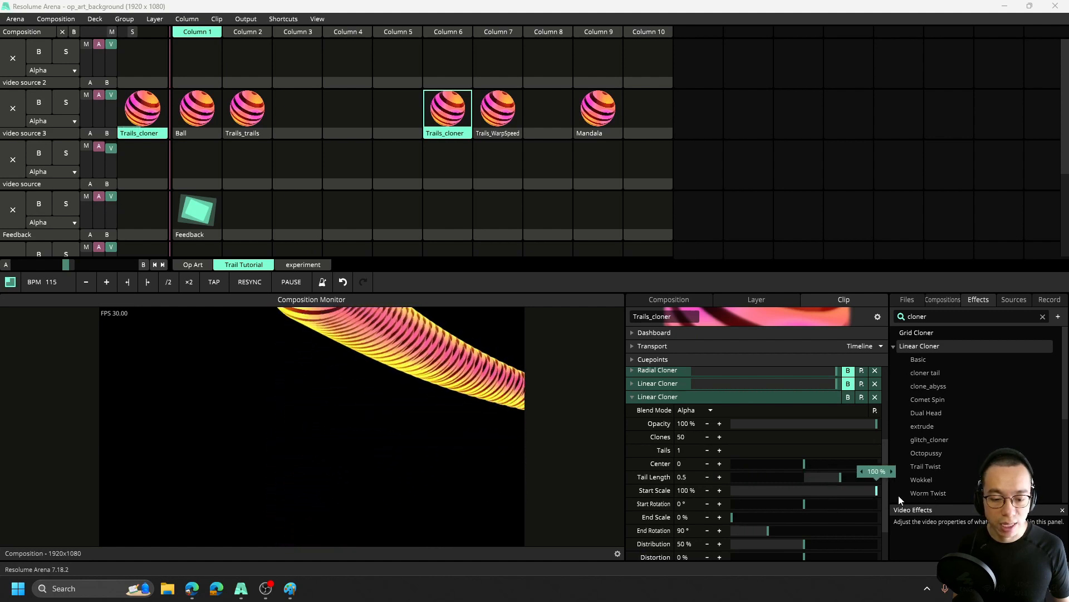
{"action": "right_click", "coordinate": [634, 493]}
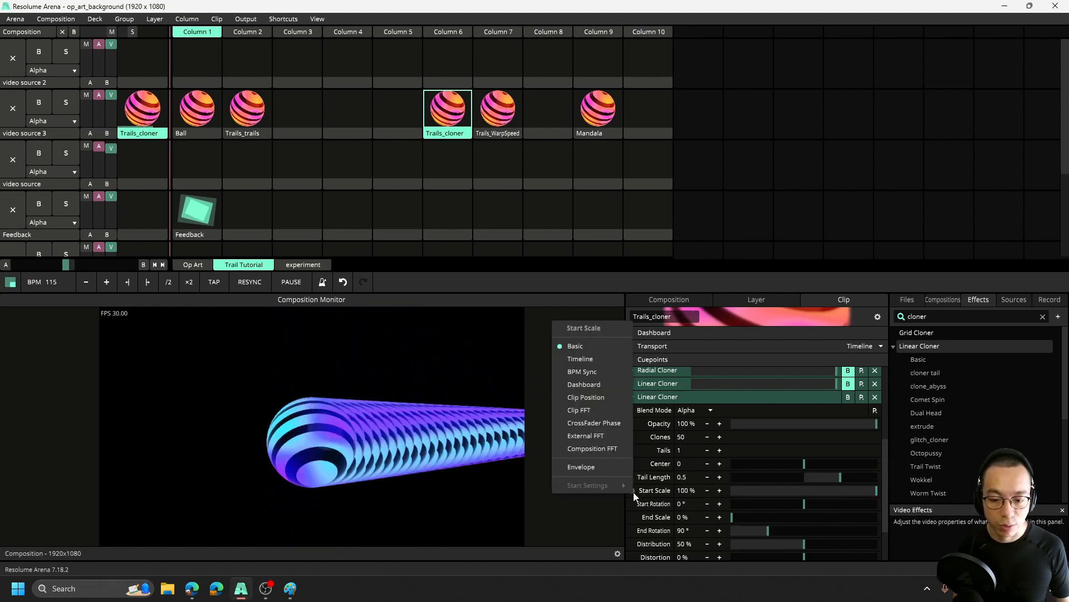
{"action": "left_click", "coordinate": [603, 371]}
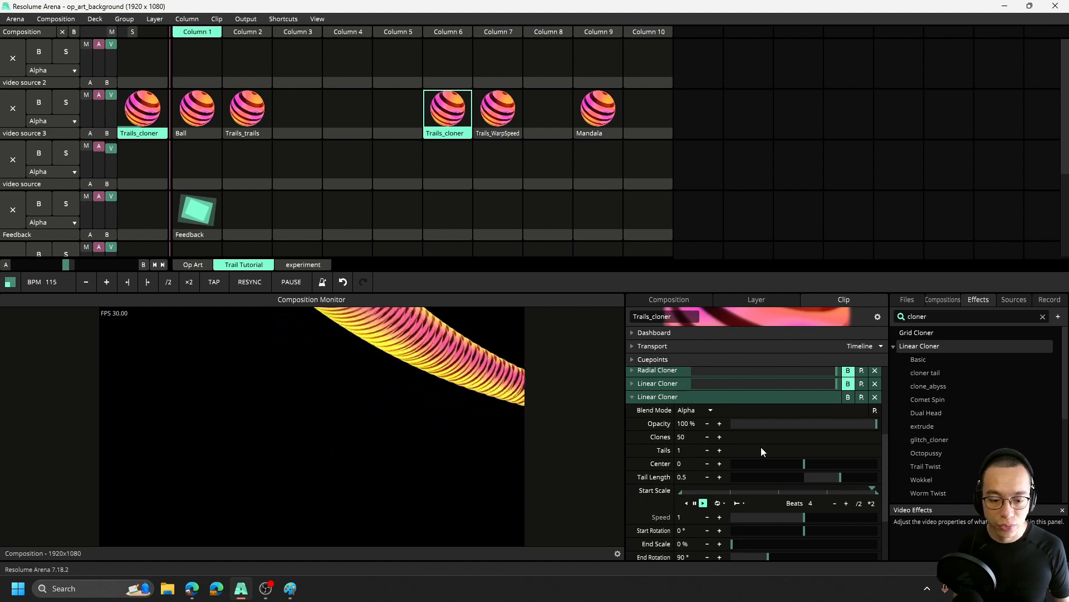
- Limit the Start Scale animation to a minimum of 40% and set its playback to Bounce
{"action": "double_click", "coordinate": [682, 476]}
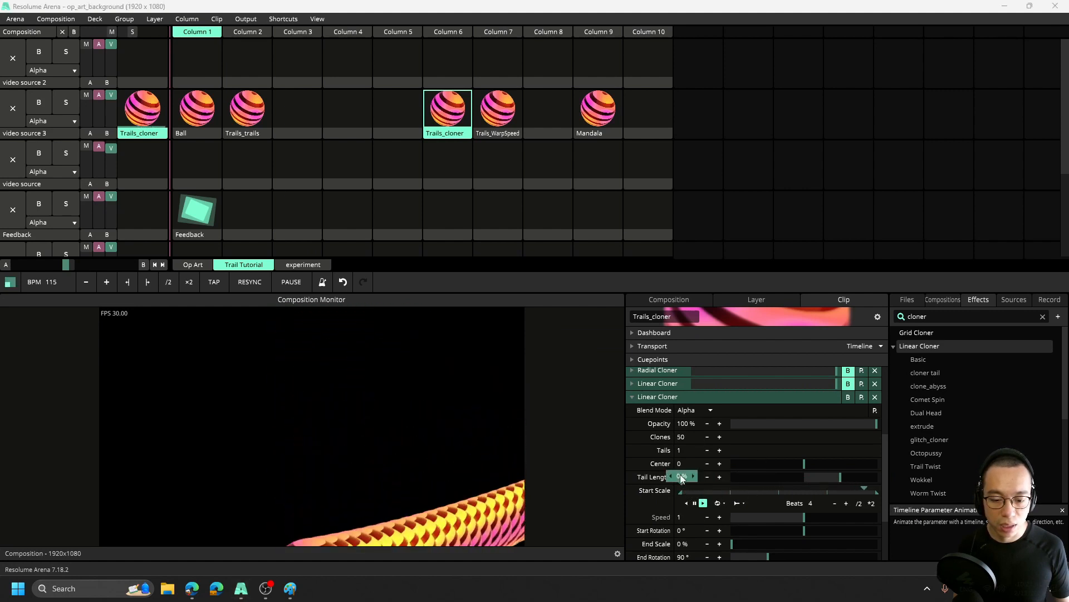
{"action": "type", "text": "40"}
{"action": "key", "text": "Return"}
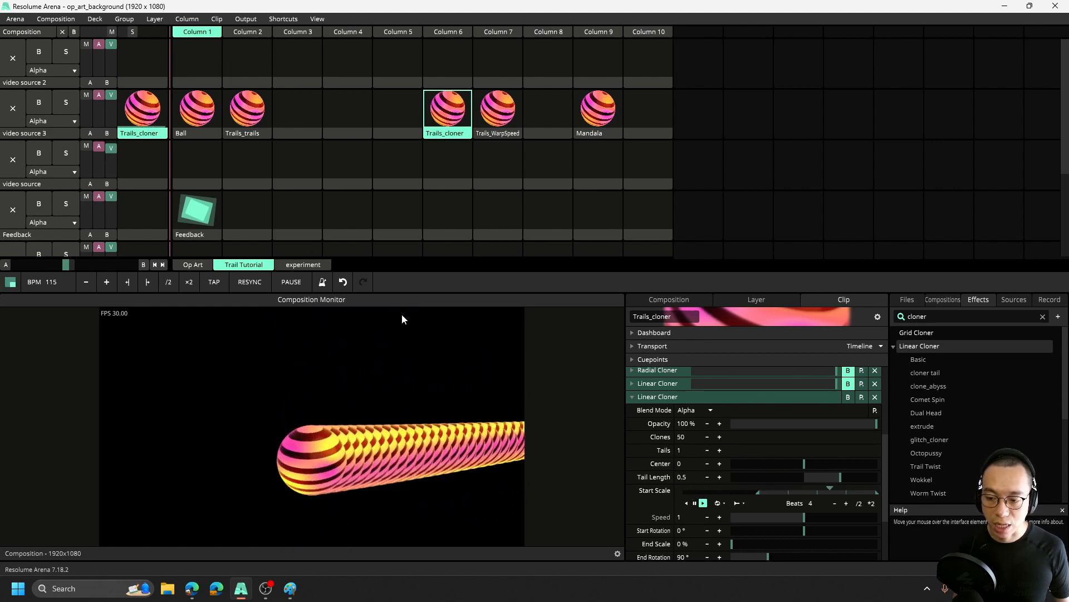
{"action": "left_click", "coordinate": [719, 504]}
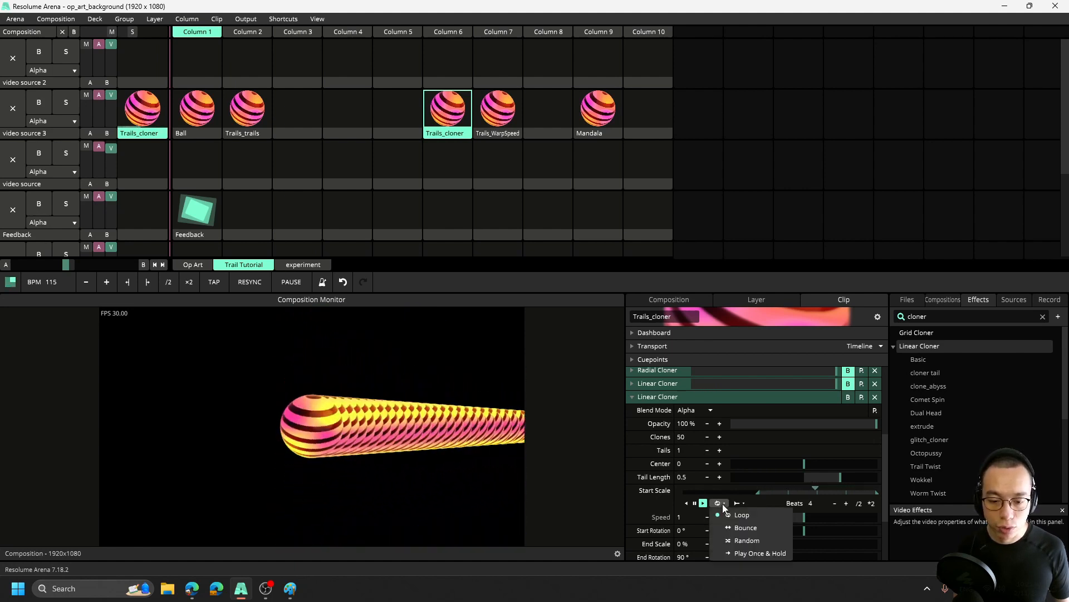
{"action": "left_click", "coordinate": [727, 528]}
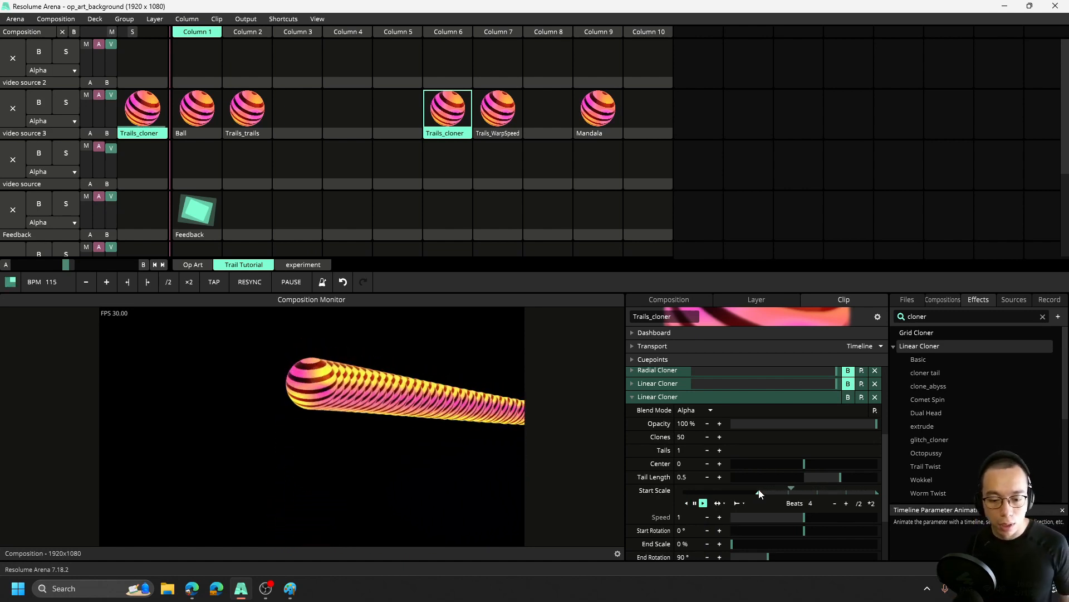
- Add an Envelope to the Start Scale animation and set its curve to Bounce In/Out
{"action": "left_click", "coordinate": [631, 490]}
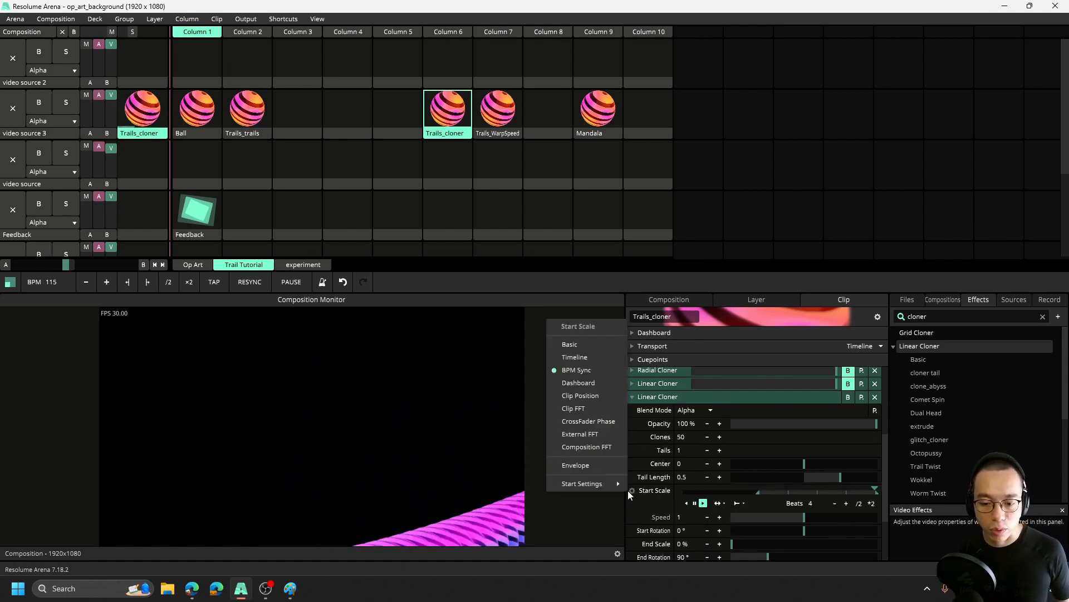
{"action": "left_click", "coordinate": [611, 462]}
{"action": "scroll", "coordinate": [834, 441], "scroll_direction": "down", "scroll_amount": 4}
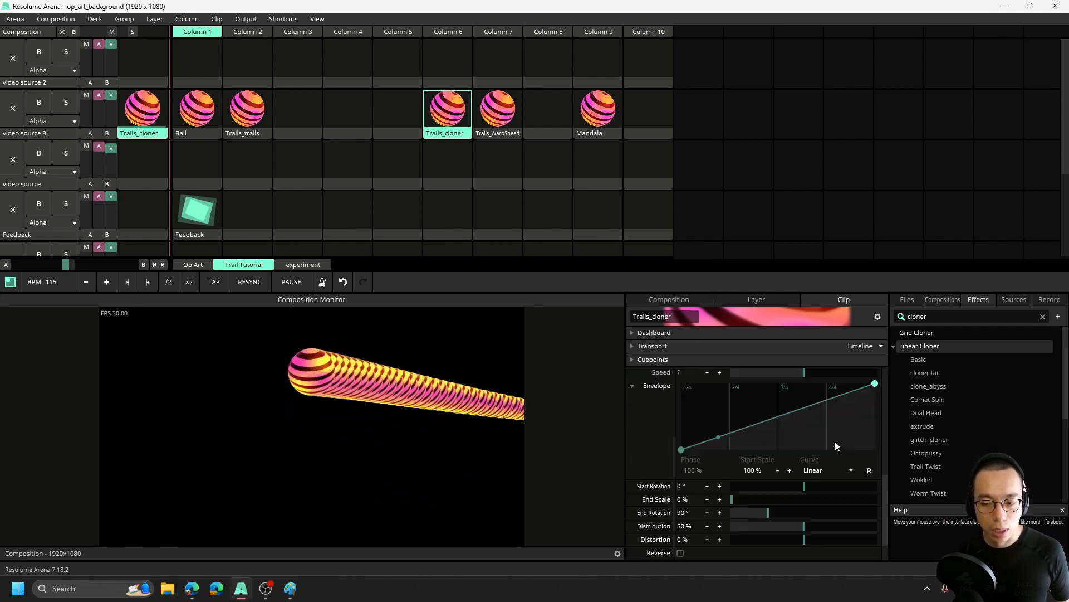
{"action": "left_click", "coordinate": [869, 430]}
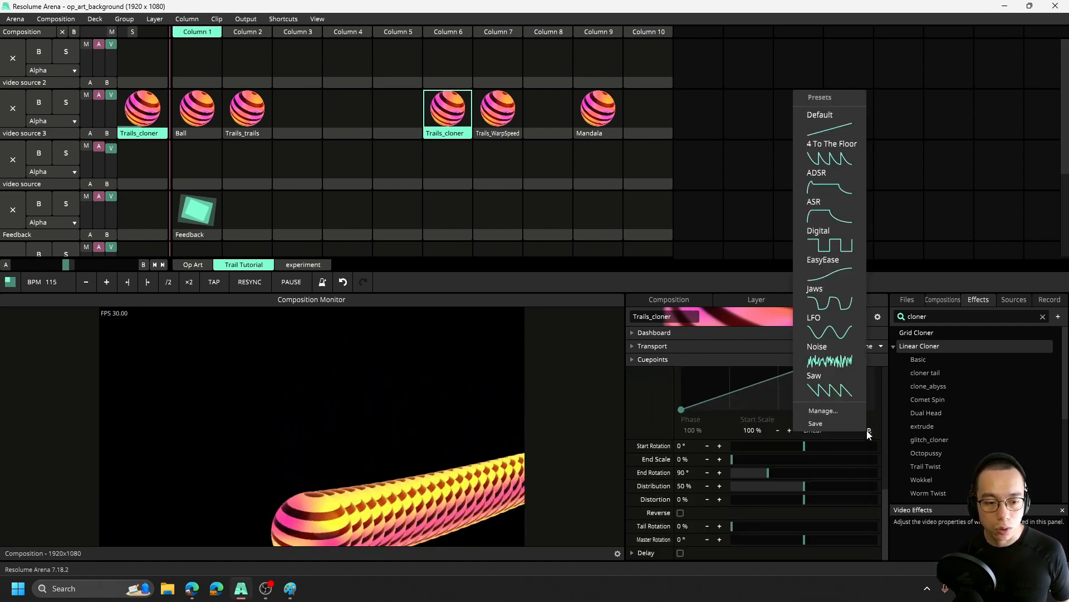
{"action": "left_click", "coordinate": [774, 415]}
{"action": "left_click", "coordinate": [826, 429]}
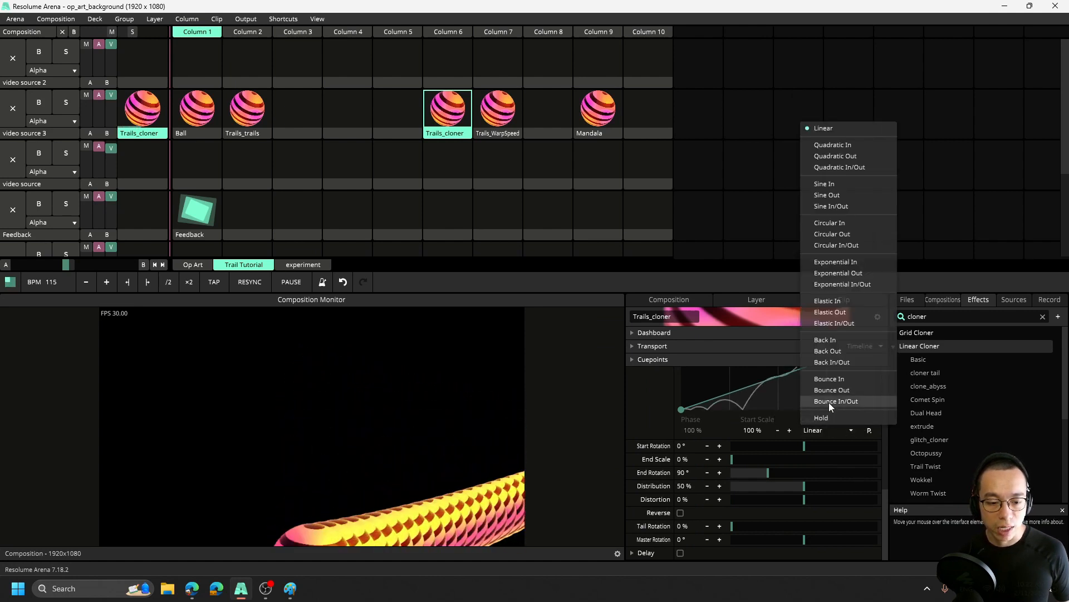
{"action": "left_click", "coordinate": [828, 402]}
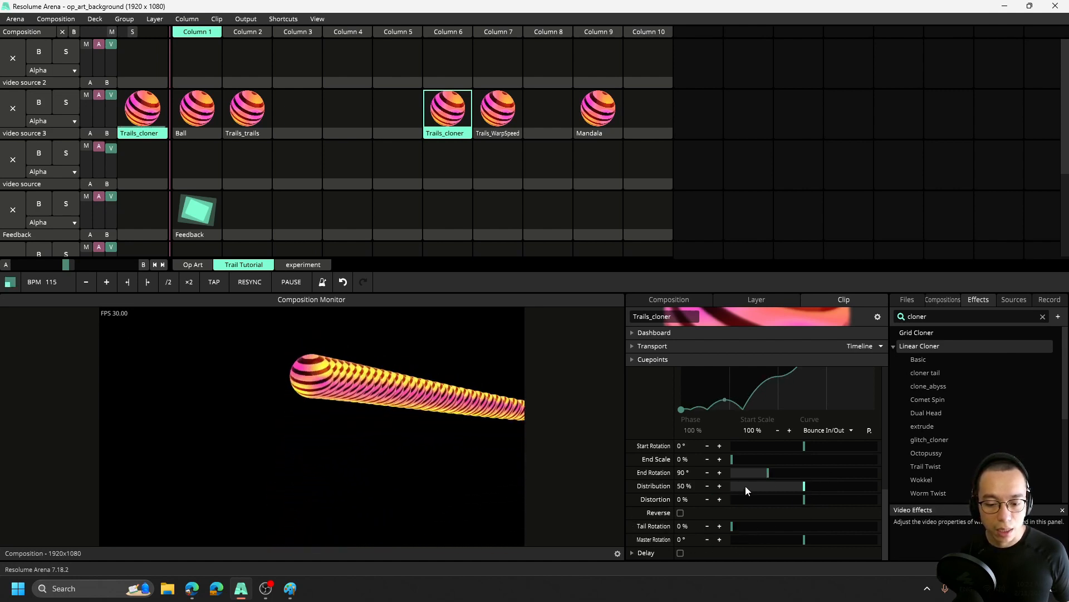
- Try several Tail Rotation values on the Linear Cloner and animate that parameter with BPM Sync
{"action": "mouse_move", "coordinate": [830, 444]}
{"action": "left_mouse_down"}
{"action": "mouse_move", "coordinate": [867, 446]}
{"action": "mouse_move", "coordinate": [823, 450]}
{"action": "left_mouse_up"}
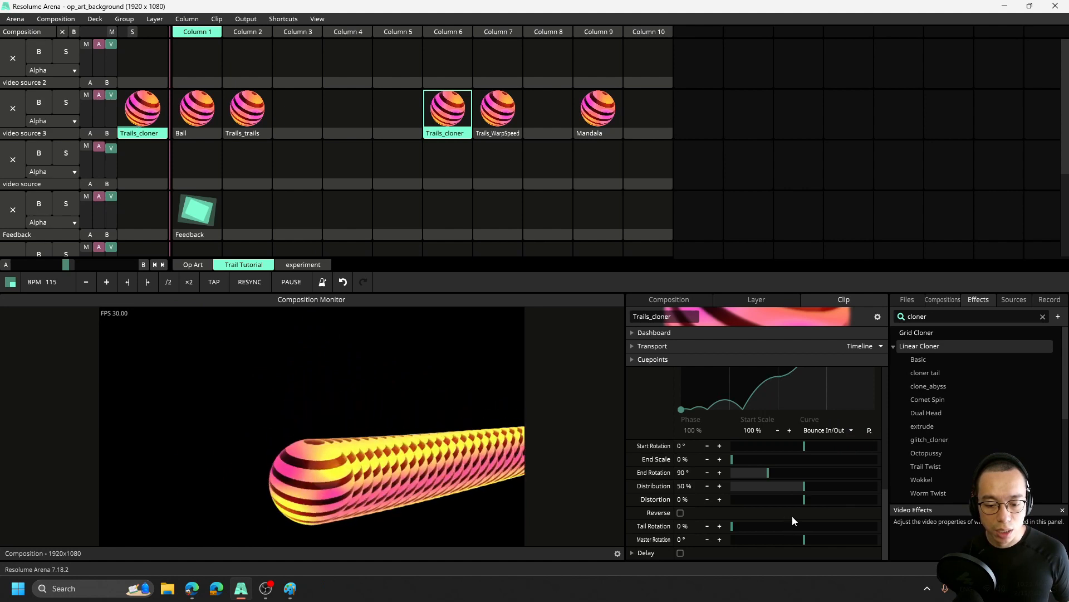
{"action": "left_click_drag", "start_coordinate": [744, 526], "coordinate": [772, 525]}
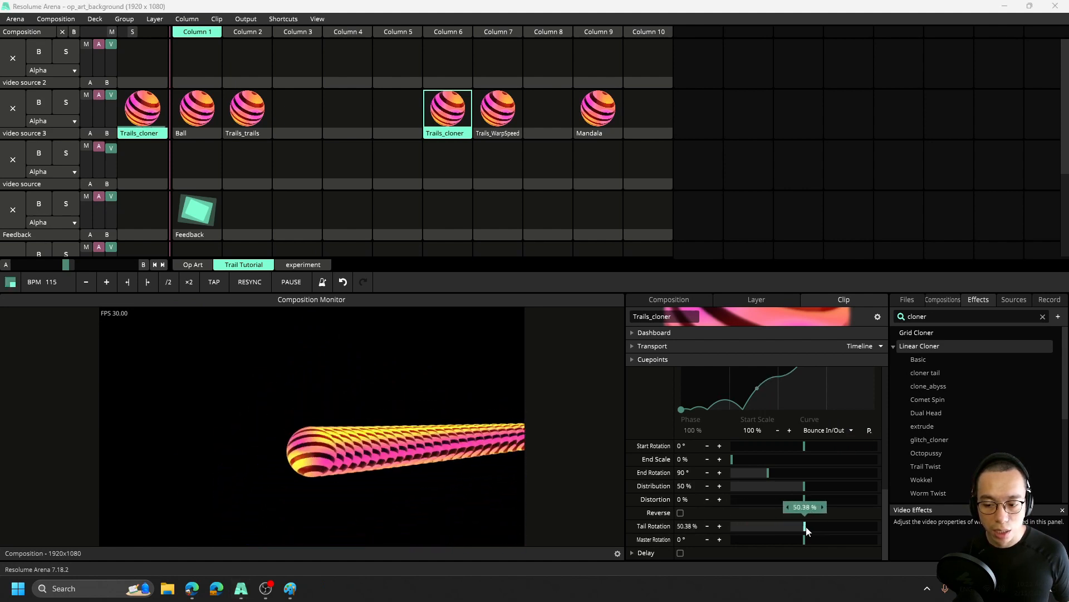
{"action": "left_click_drag", "start_coordinate": [803, 542], "coordinate": [740, 537]}
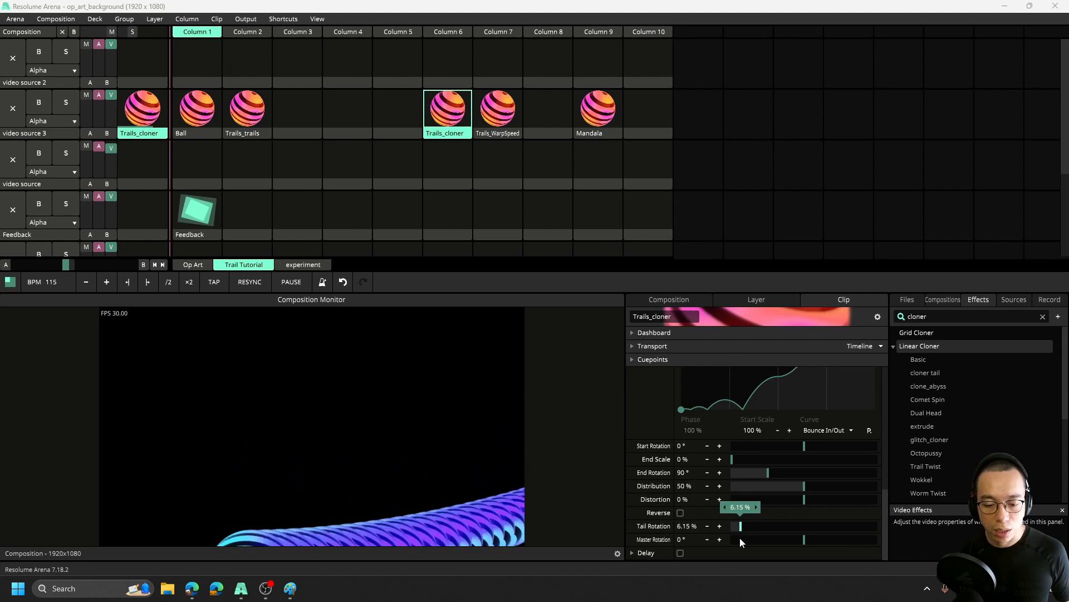
{"action": "right_click", "coordinate": [631, 526]}
{"action": "left_click", "coordinate": [613, 407]}
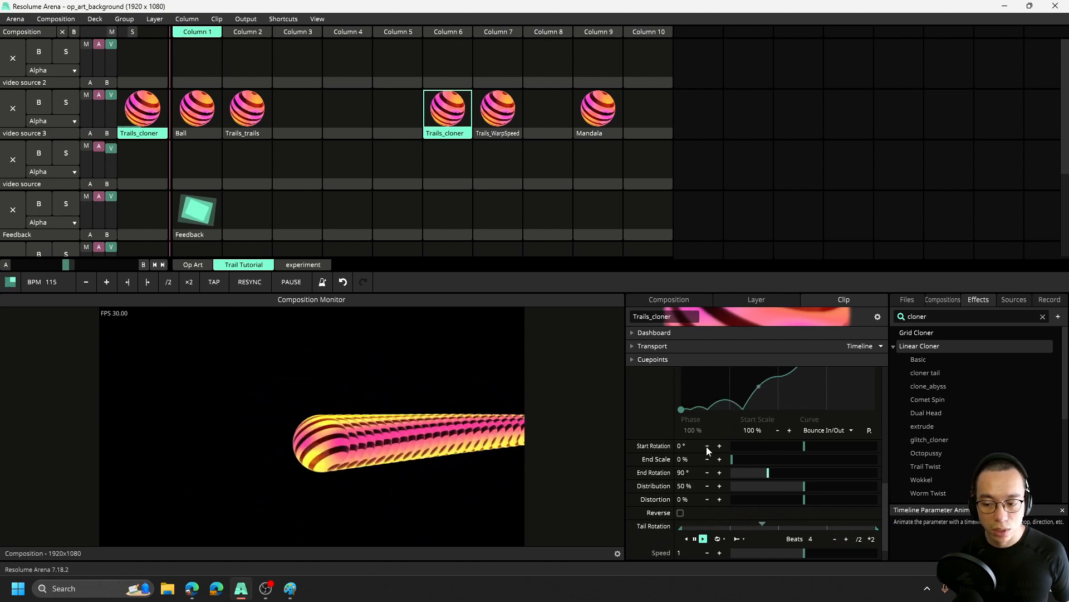
{"action": "scroll", "coordinate": [841, 453], "scroll_direction": "down", "scroll_amount": 1}
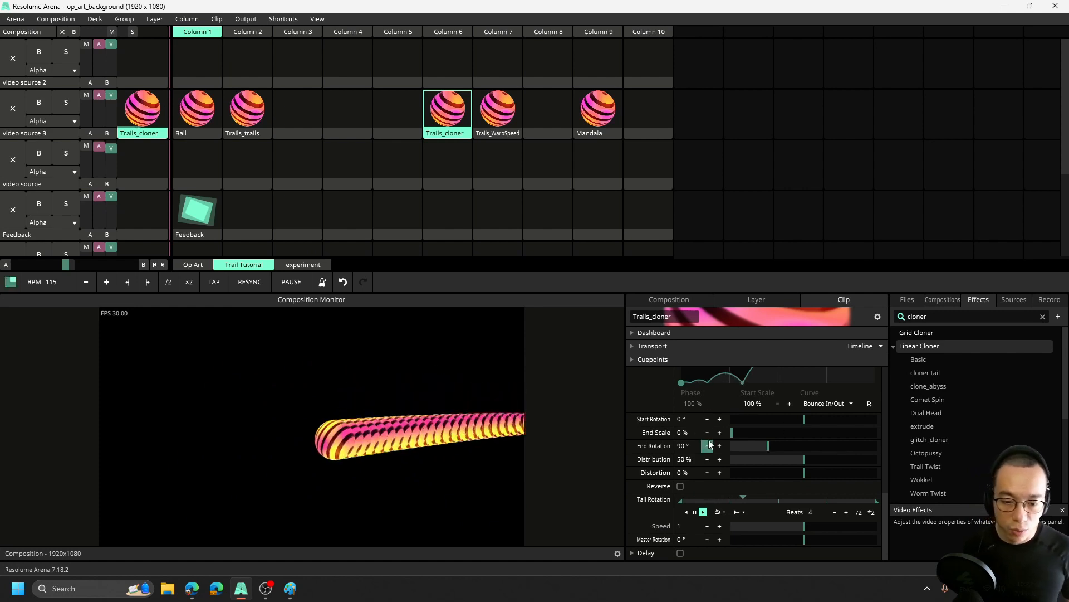
- Search the effects for "cloner" and add a Radial Cloner after the last Linear Cloner on the Trails_cloner clip
{"action": "scroll", "coordinate": [641, 424], "scroll_direction": "up", "scroll_amount": 3}
{"action": "scroll", "coordinate": [641, 424], "scroll_direction": "up", "scroll_amount": 4}
{"action": "left_click", "coordinate": [632, 388]}
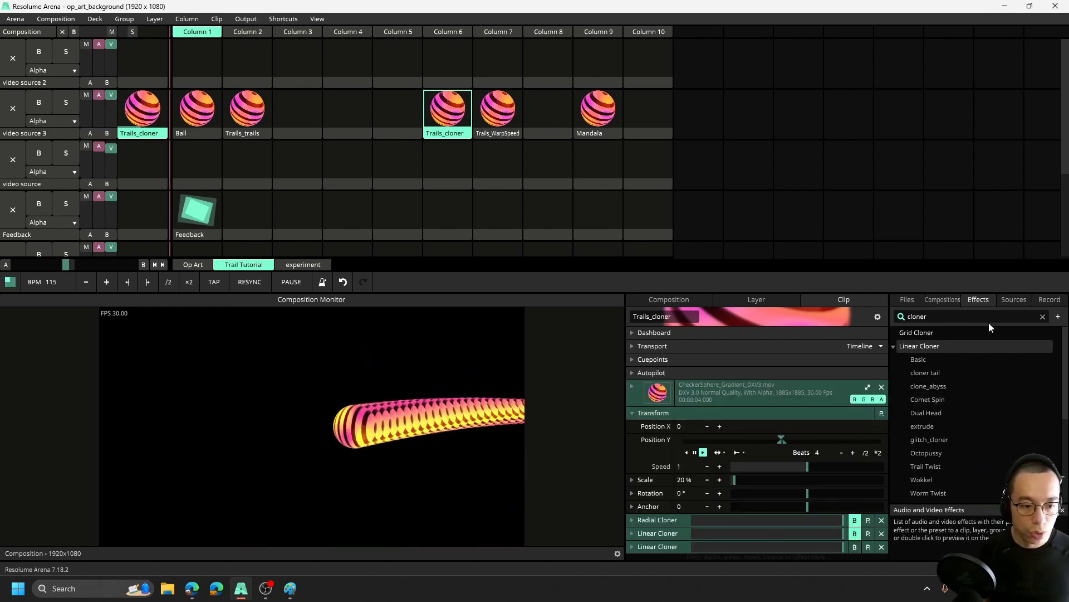
{"action": "left_click_drag", "start_coordinate": [943, 317], "coordinate": [859, 318]}
{"action": "type", "text": "ra"}
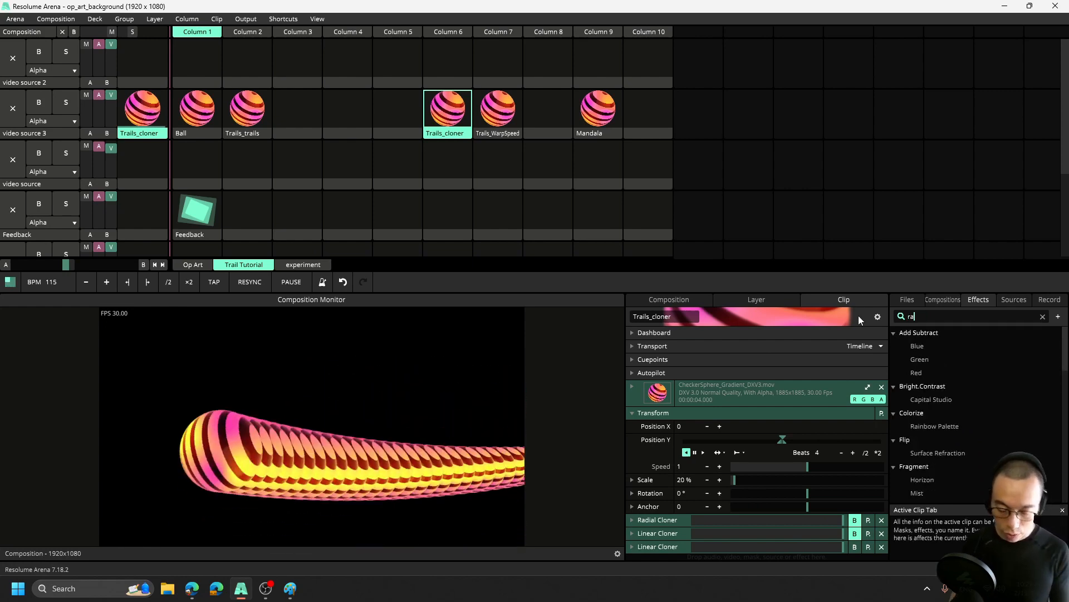
{"action": "key", "text": "BackSpace"}
{"action": "key", "text": "BackSpace"}
{"action": "type", "text": "cloner"}
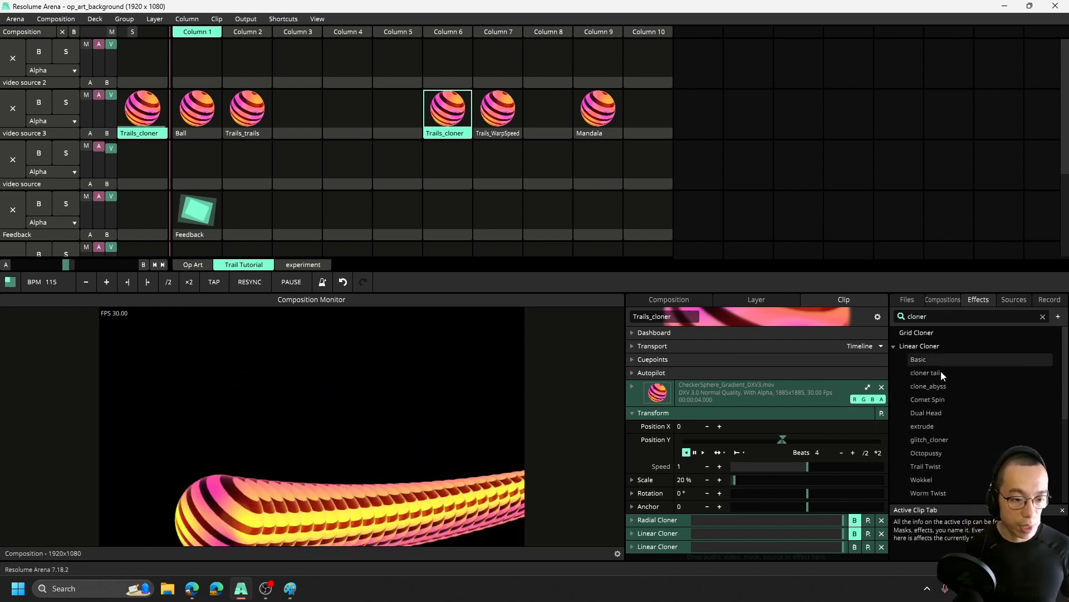
{"action": "left_click", "coordinate": [894, 348]}
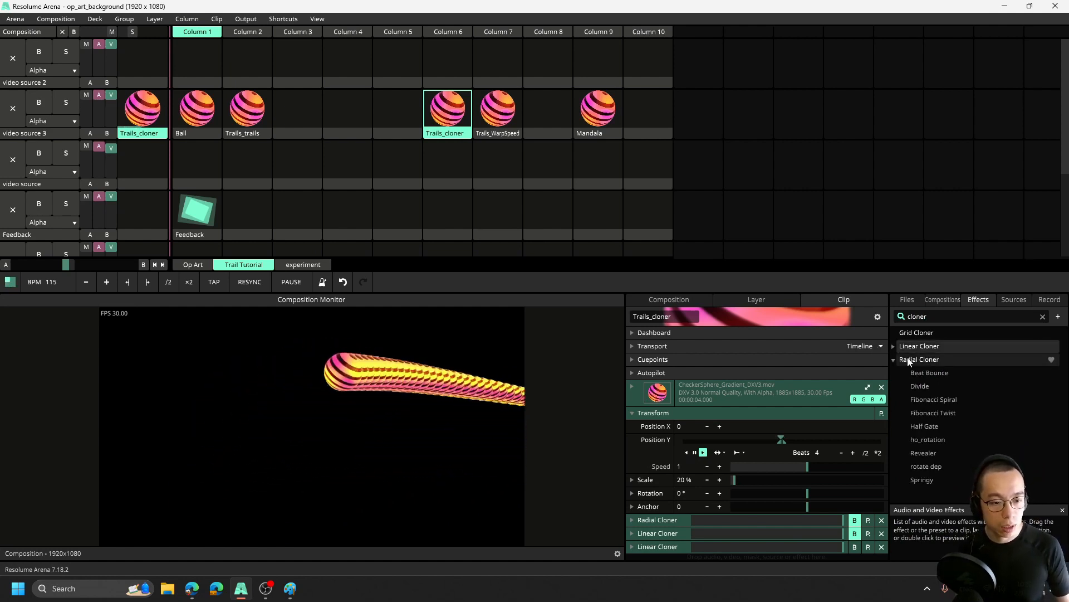
{"action": "left_click_drag", "start_coordinate": [916, 359], "coordinate": [691, 556]}
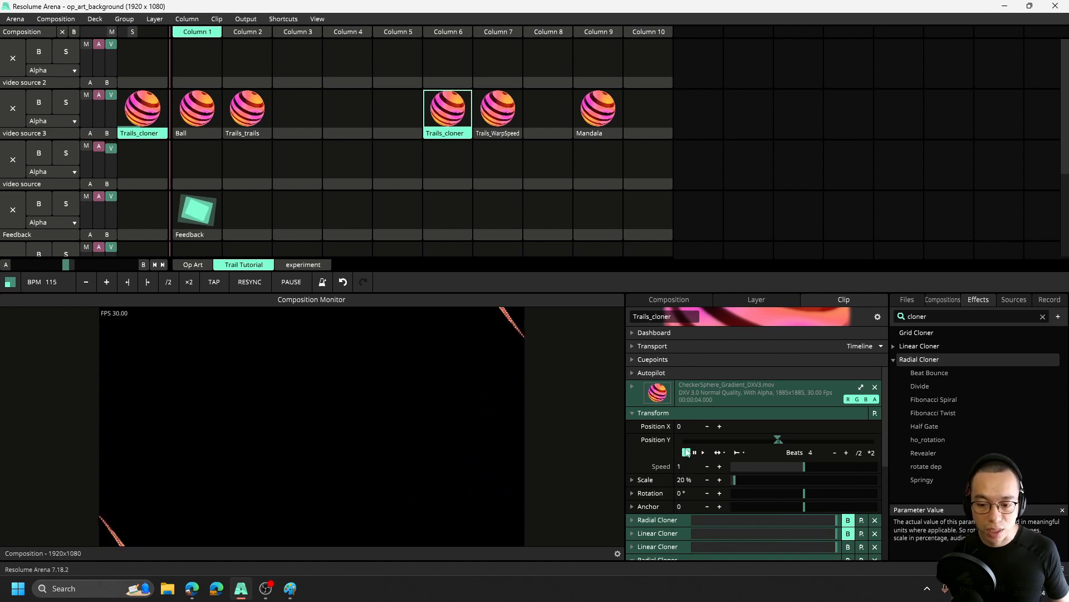
- Set the new Radial Cloner's Start Radius to 0.15, then try a higher Start Scale and undo it
{"action": "left_click", "coordinate": [632, 559]}
{"action": "scroll", "coordinate": [795, 483], "scroll_direction": "down", "scroll_amount": 2}
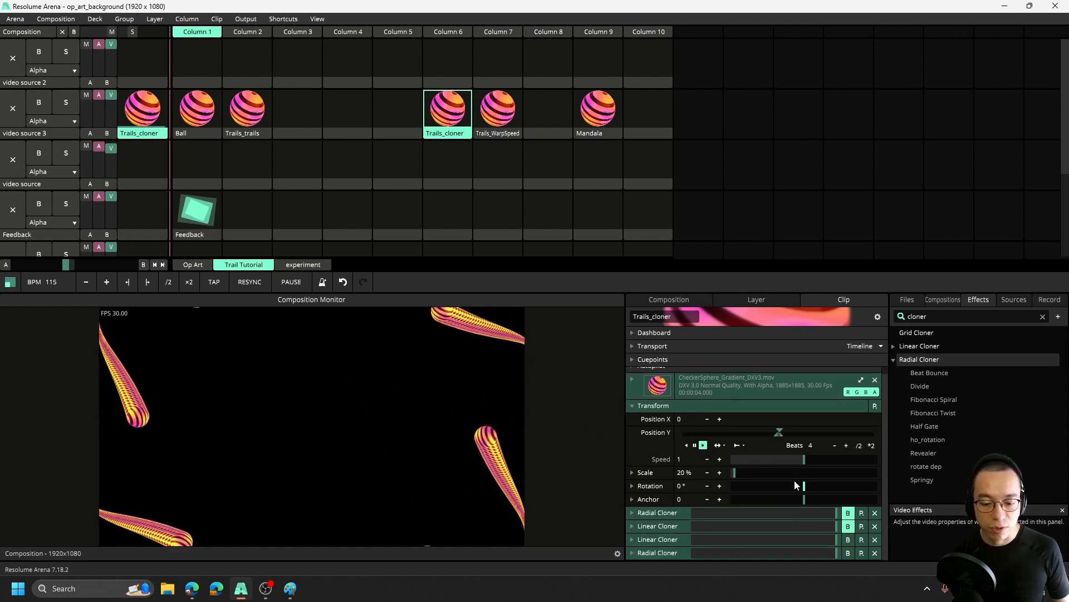
{"action": "left_click", "coordinate": [632, 552]}
{"action": "scroll", "coordinate": [686, 528], "scroll_direction": "down", "scroll_amount": 4}
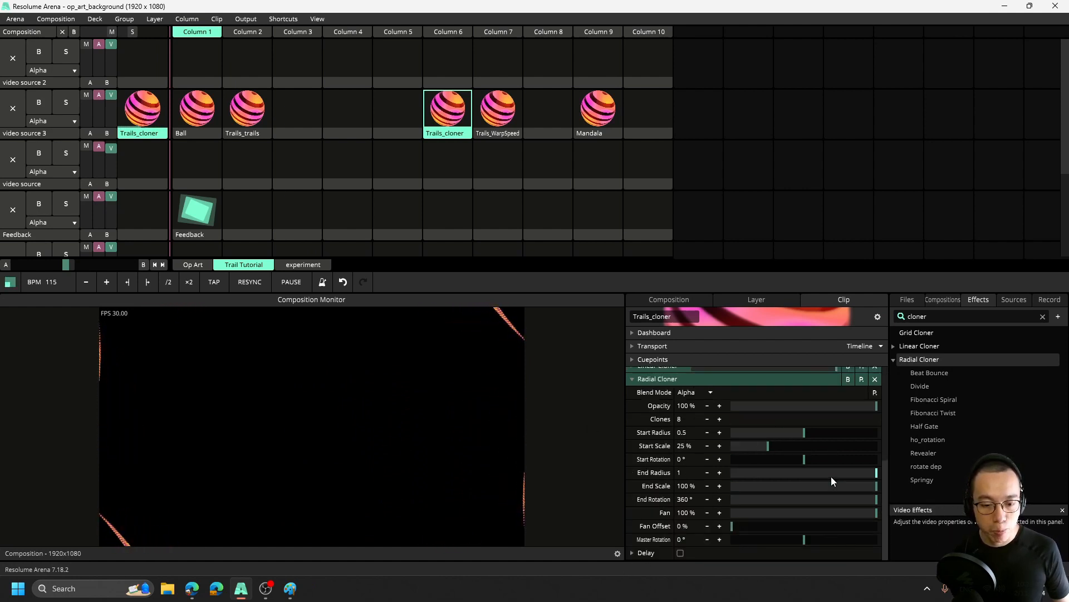
{"action": "left_click_drag", "start_coordinate": [804, 435], "coordinate": [762, 436]}
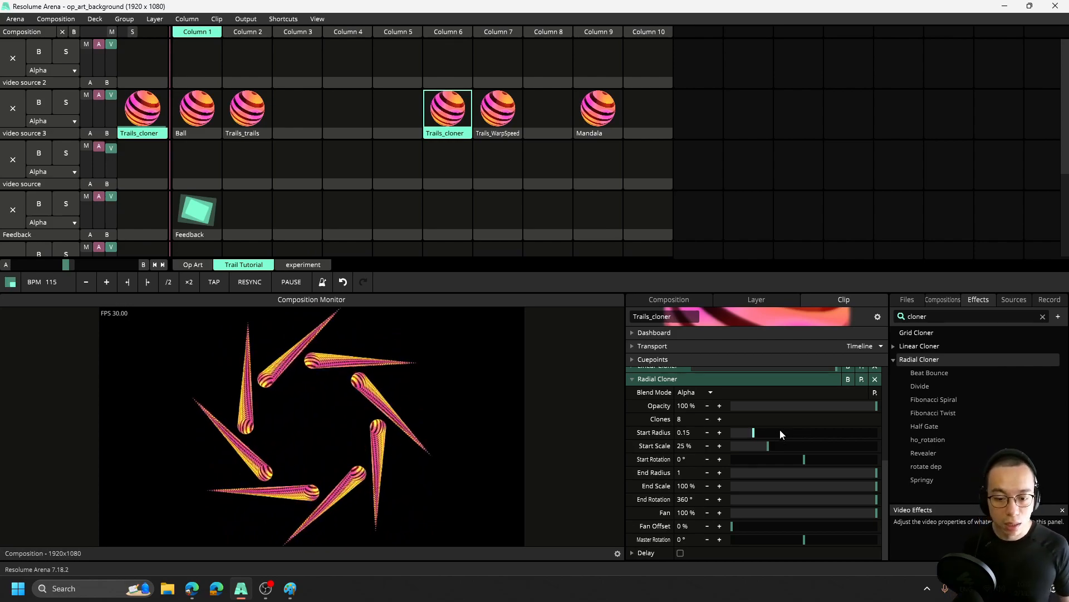
{"action": "left_click_drag", "start_coordinate": [771, 444], "coordinate": [877, 447]}
{"action": "key", "text": "ctrl+z"}
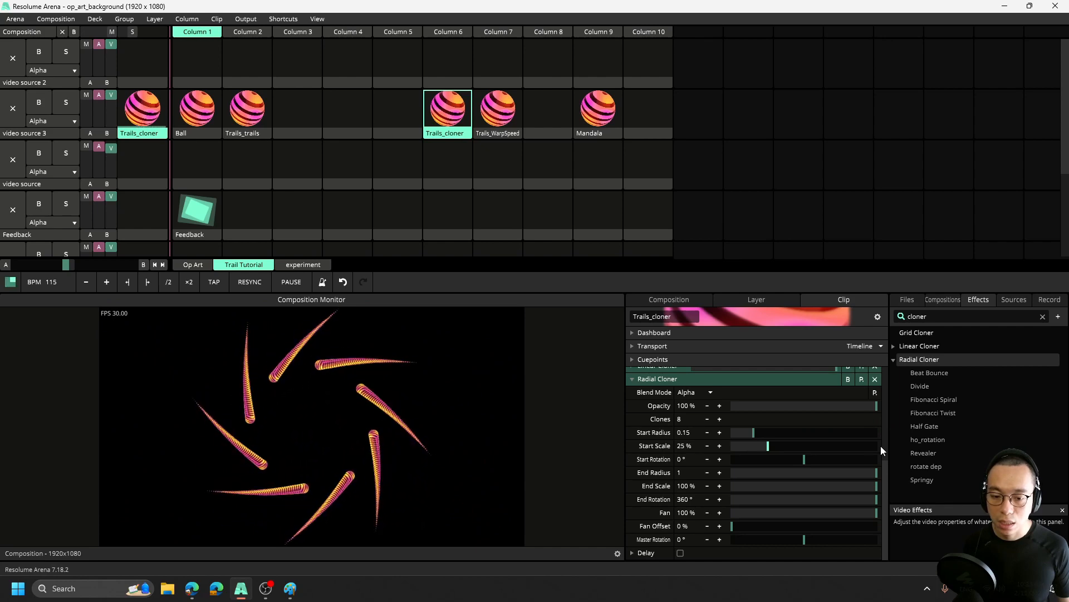
- Move the new Radial Cloner above the active Linear Cloner in the effect stack and review its parameters
{"action": "scroll", "coordinate": [706, 420], "scroll_direction": "up", "scroll_amount": 3}
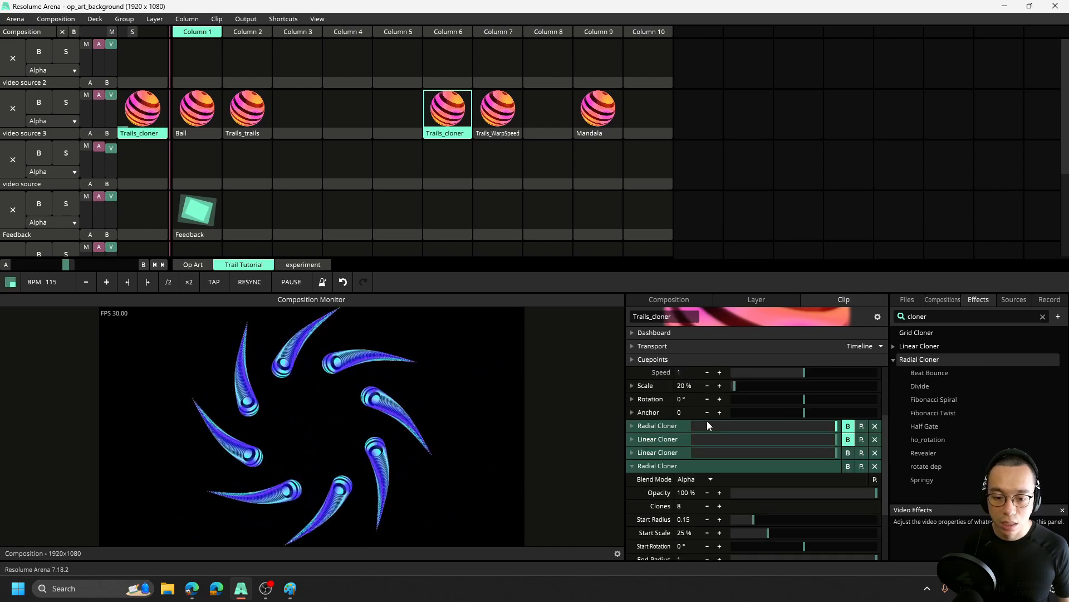
{"action": "left_click", "coordinate": [631, 466]}
{"action": "left_click_drag", "start_coordinate": [666, 554], "coordinate": [667, 533]}
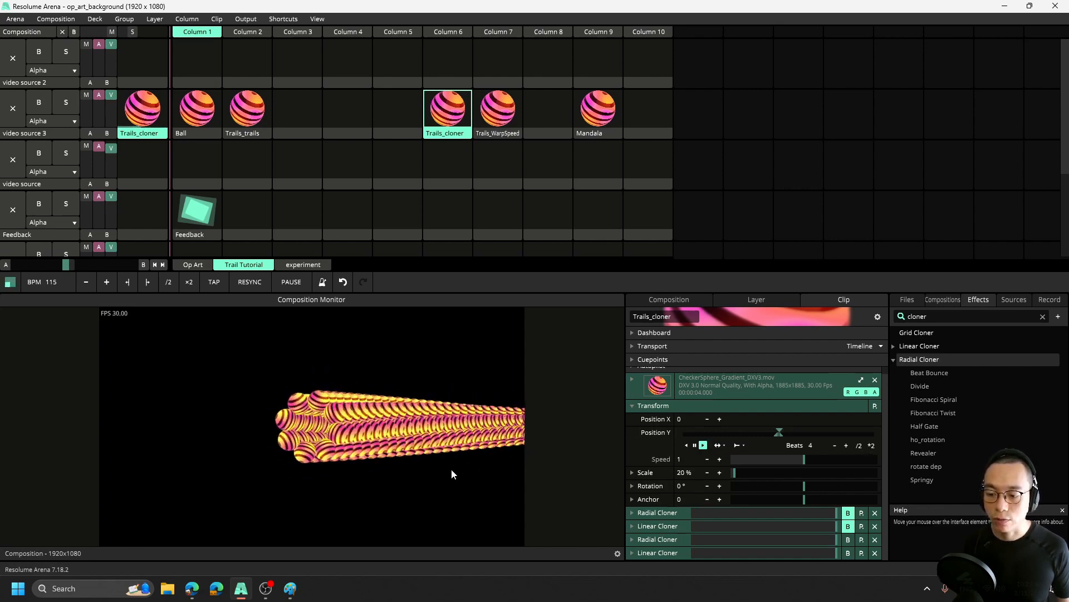
{"action": "left_click", "coordinate": [635, 539]}
{"action": "scroll", "coordinate": [837, 468], "scroll_direction": "down", "scroll_amount": 2}
{"action": "scroll", "coordinate": [836, 465], "scroll_direction": "down", "scroll_amount": 2}
{"action": "scroll", "coordinate": [835, 465], "scroll_direction": "up", "scroll_amount": 2}
{"action": "left_click", "coordinate": [632, 481]}
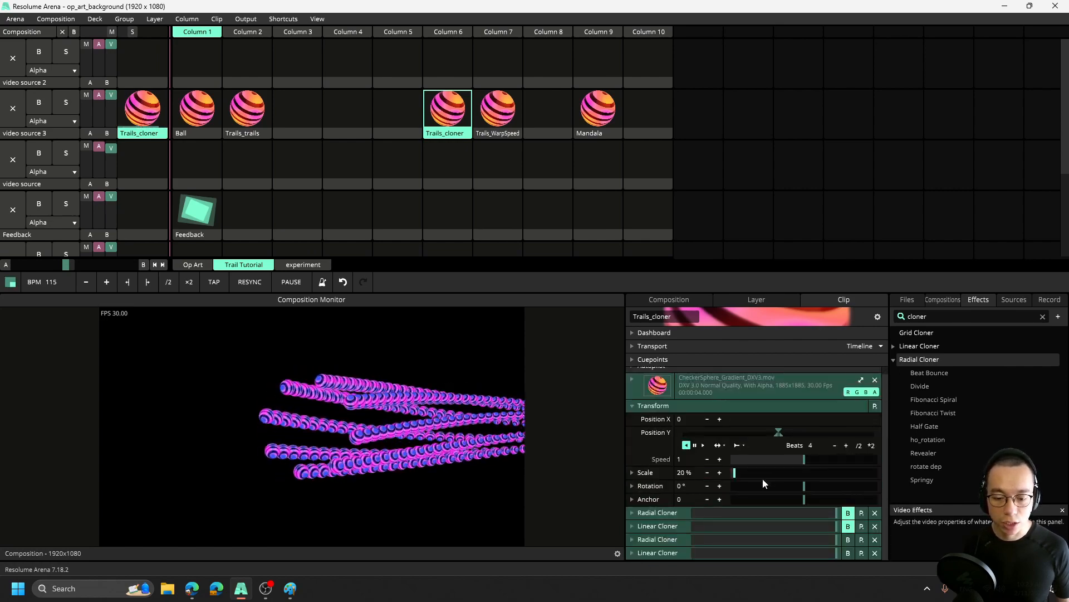
- Try a Distortion value above zero on the last Linear Cloner, then animate its Distortion with BPM Sync
{"action": "left_click", "coordinate": [631, 552]}
{"action": "scroll", "coordinate": [852, 436], "scroll_direction": "down", "scroll_amount": 5}
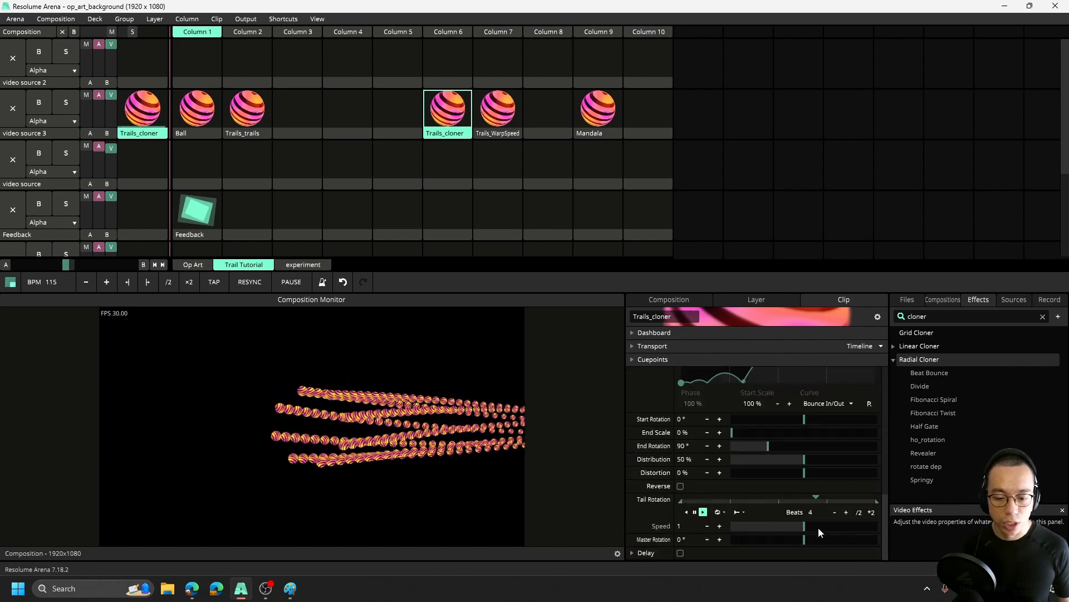
{"action": "mouse_move", "coordinate": [805, 477]}
{"action": "left_mouse_down"}
{"action": "mouse_move", "coordinate": [790, 474]}
{"action": "mouse_move", "coordinate": [843, 478]}
{"action": "mouse_move", "coordinate": [784, 487]}
{"action": "mouse_move", "coordinate": [819, 491]}
{"action": "mouse_move", "coordinate": [854, 475]}
{"action": "mouse_move", "coordinate": [836, 477]}
{"action": "left_mouse_up"}
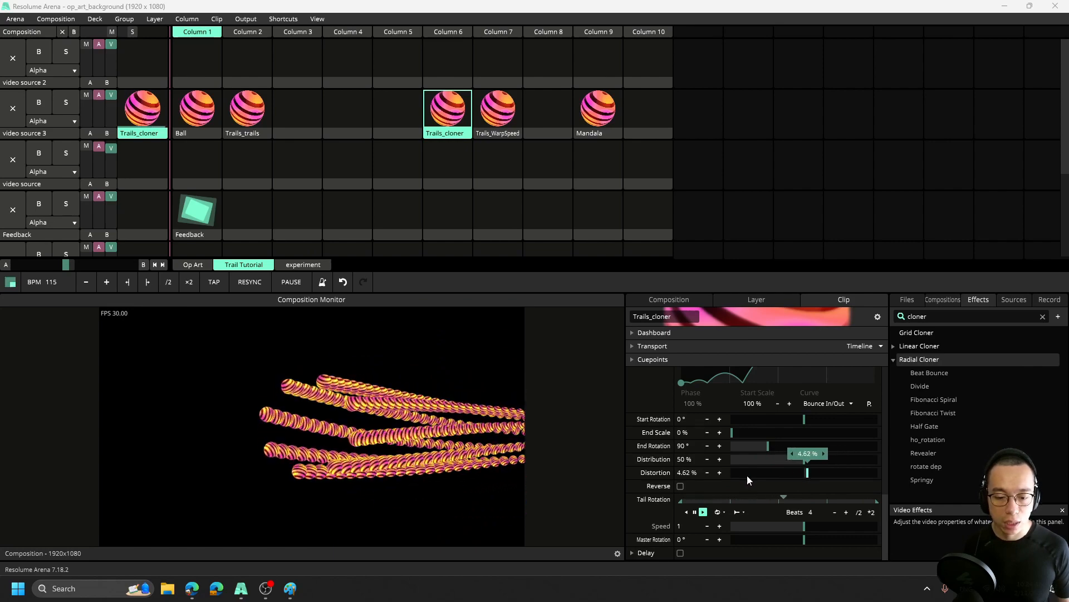
{"action": "left_click", "coordinate": [632, 472]}
{"action": "left_click", "coordinate": [584, 352]}
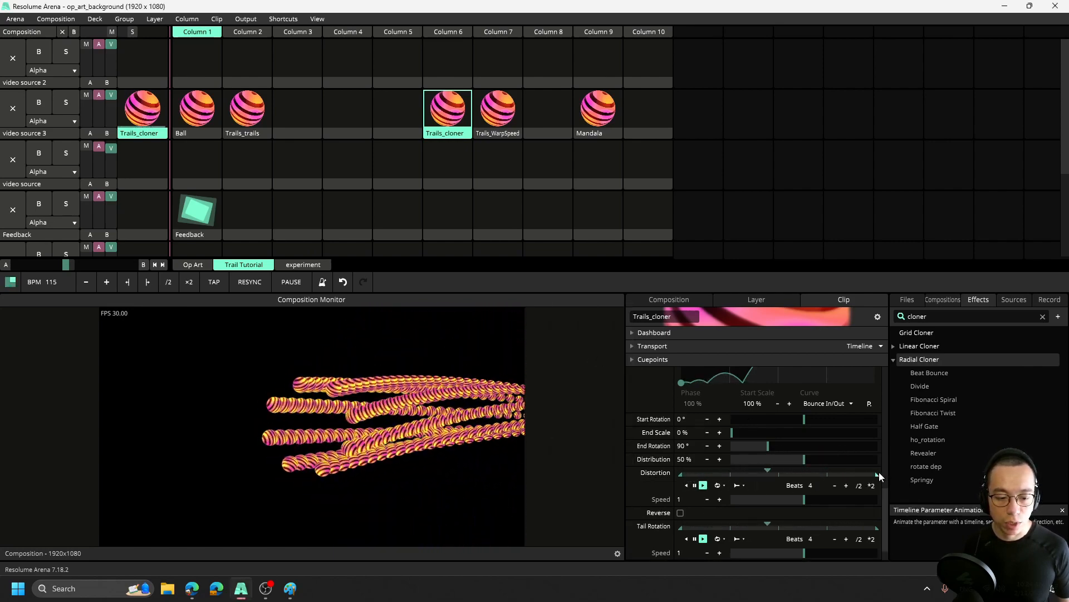
- Switch the Distortion animation to back-and-forth playback and narrow its in and out points to a small range around the middle
{"action": "left_click_drag", "start_coordinate": [687, 478], "coordinate": [744, 478]}
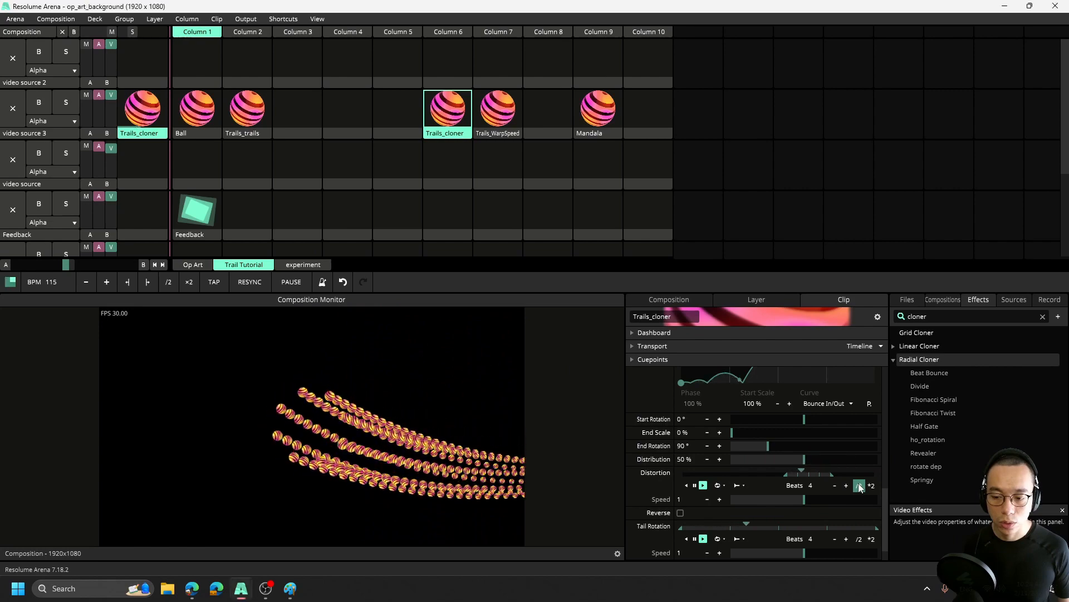
{"action": "left_click", "coordinate": [722, 486]}
{"action": "left_click", "coordinate": [729, 511]}
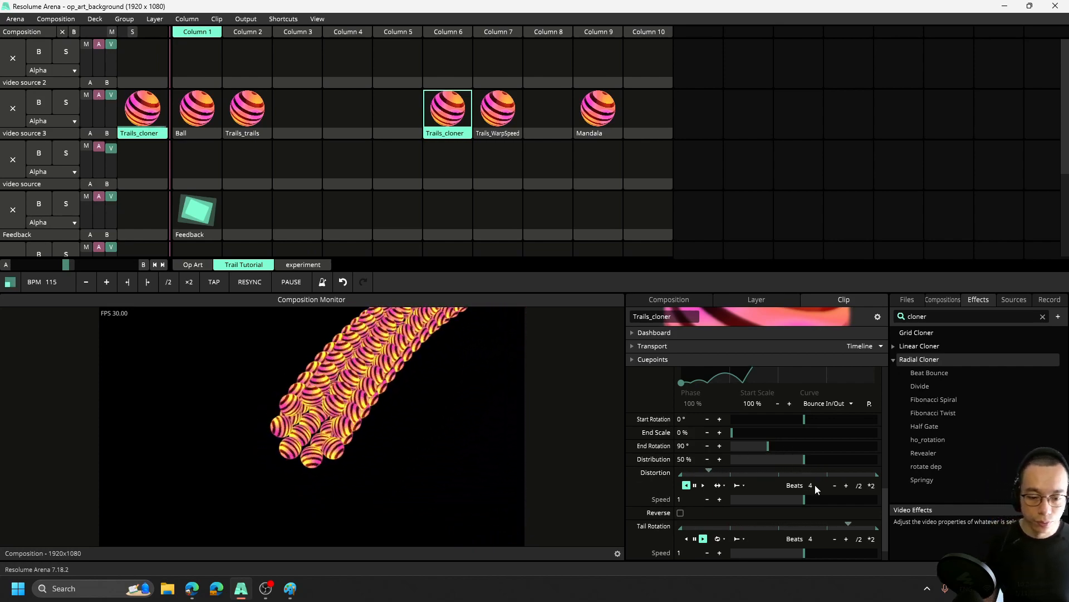
{"action": "left_click_drag", "start_coordinate": [681, 474], "coordinate": [748, 474]}
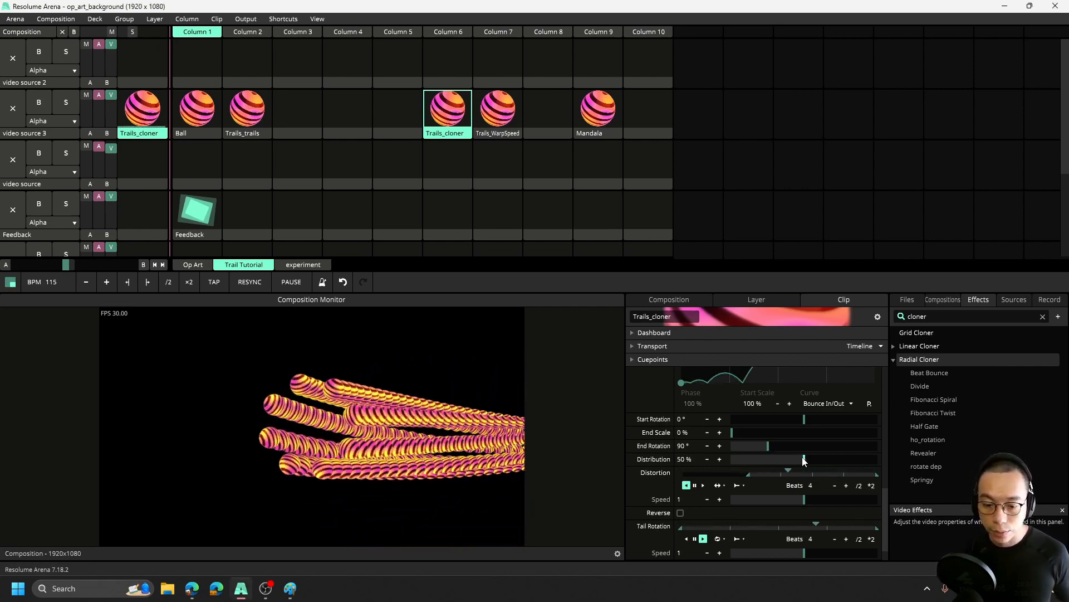
{"action": "left_click", "coordinate": [878, 474]}
{"action": "left_click", "coordinate": [873, 458]}
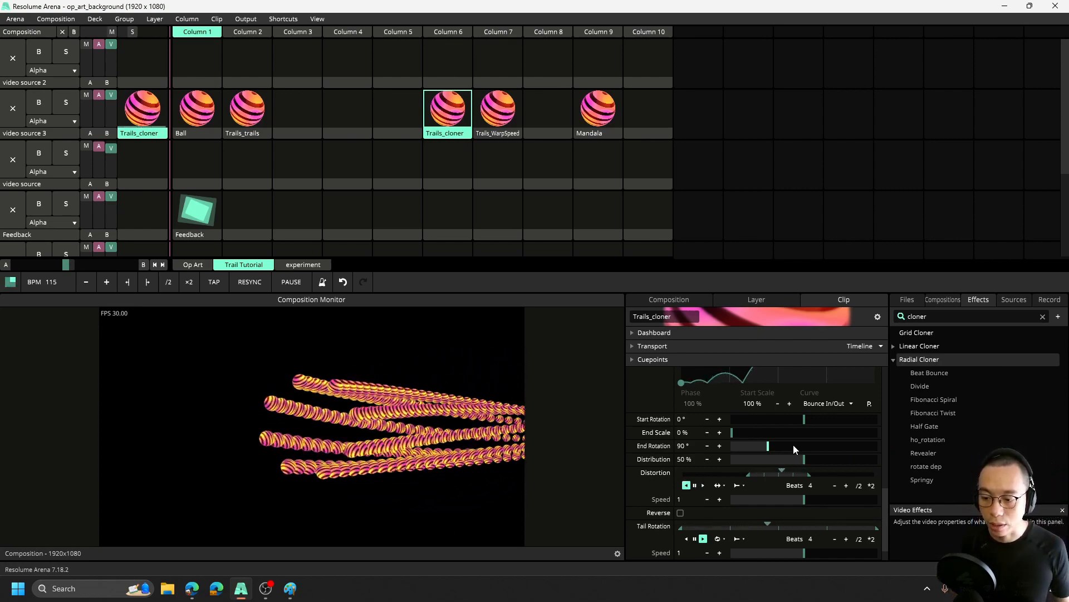
- Try the Trails_cloner clip's Transform Scale at 100%, then set it back to 20%
{"action": "scroll", "coordinate": [813, 463], "scroll_direction": "up", "scroll_amount": 5}
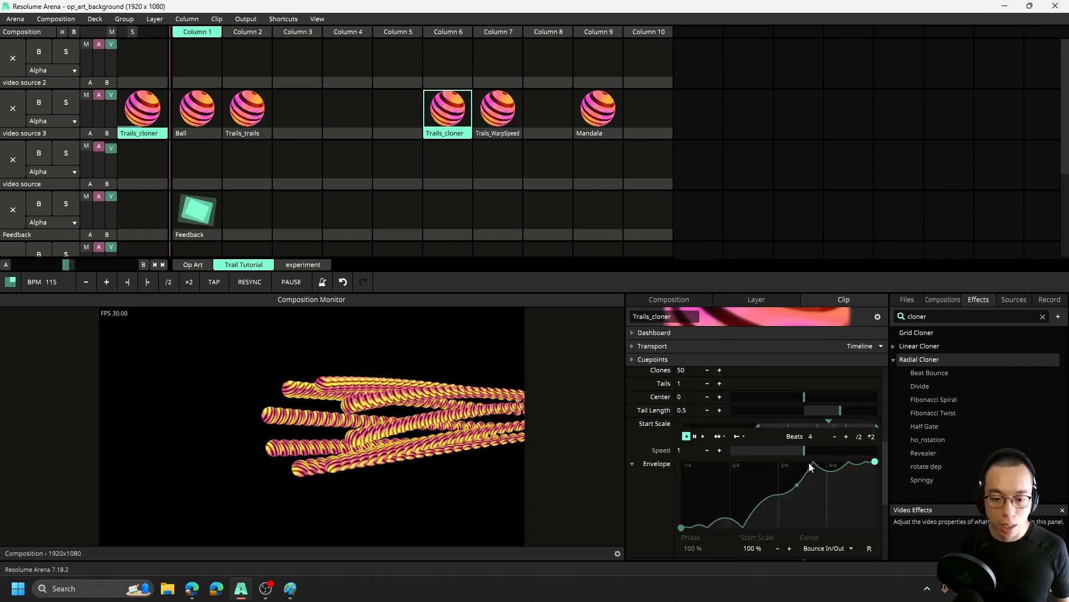
{"action": "scroll", "coordinate": [809, 463], "scroll_direction": "up", "scroll_amount": 3}
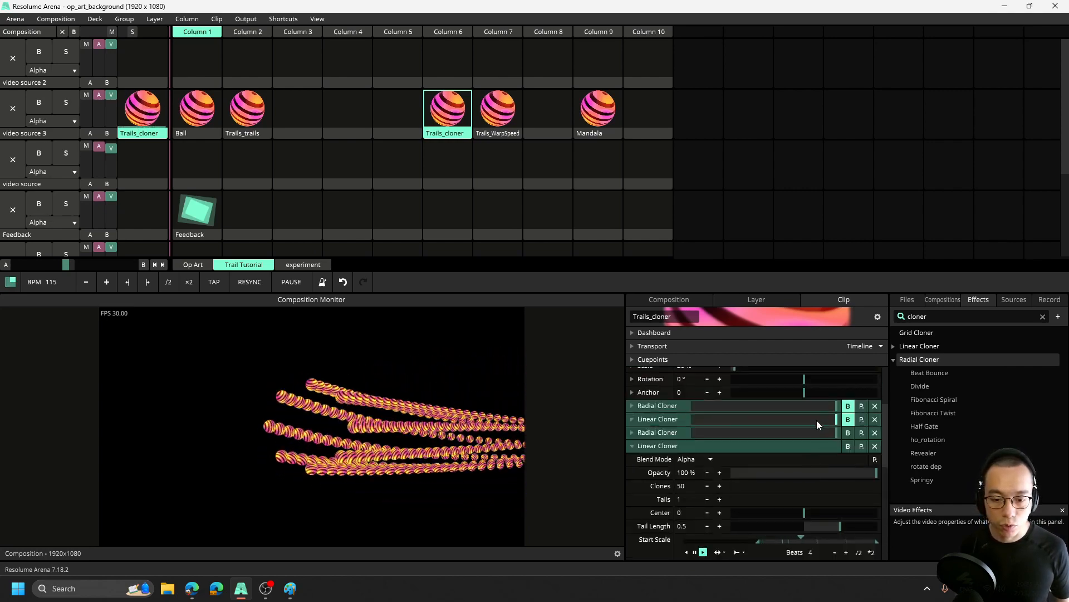
{"action": "scroll", "coordinate": [817, 420], "scroll_direction": "up", "scroll_amount": 3}
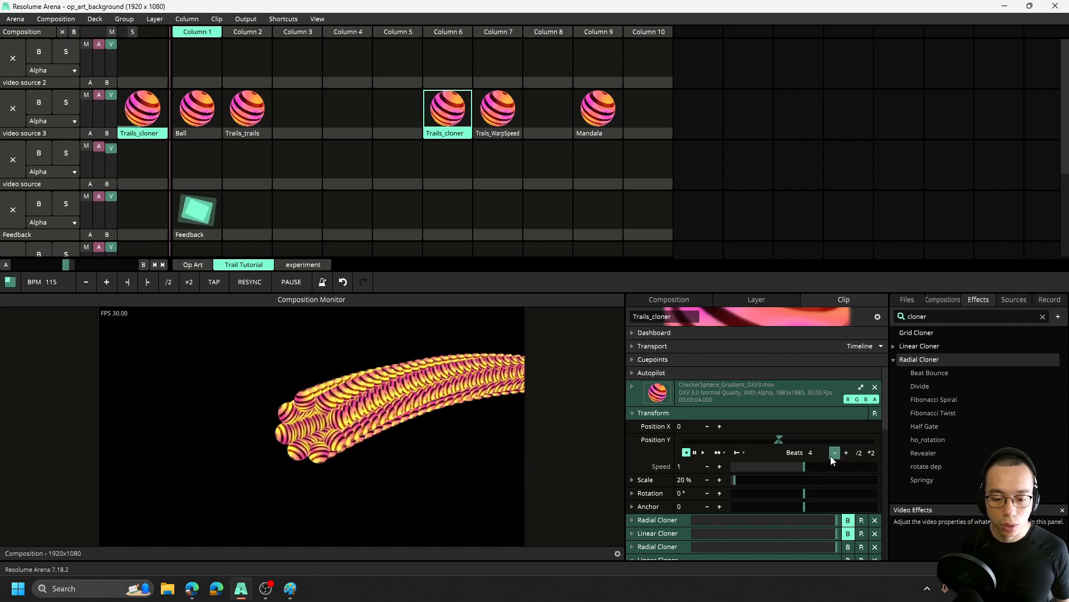
{"action": "left_click_drag", "start_coordinate": [736, 480], "coordinate": [745, 485]}
{"action": "double_click", "coordinate": [746, 483]}
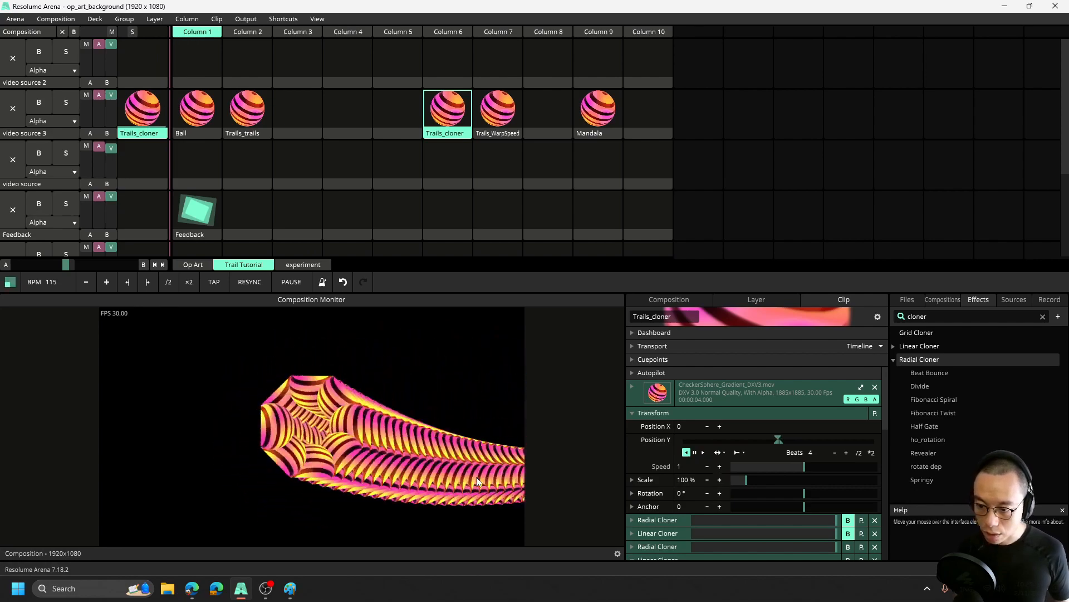
{"action": "left_click", "coordinate": [695, 480]}
{"action": "type", "text": "20"}
{"action": "key", "text": "Return"}
- Try a higher End Scale on the last Linear Cloner and return it to 0%
{"action": "scroll", "coordinate": [763, 463], "scroll_direction": "down", "scroll_amount": 5}
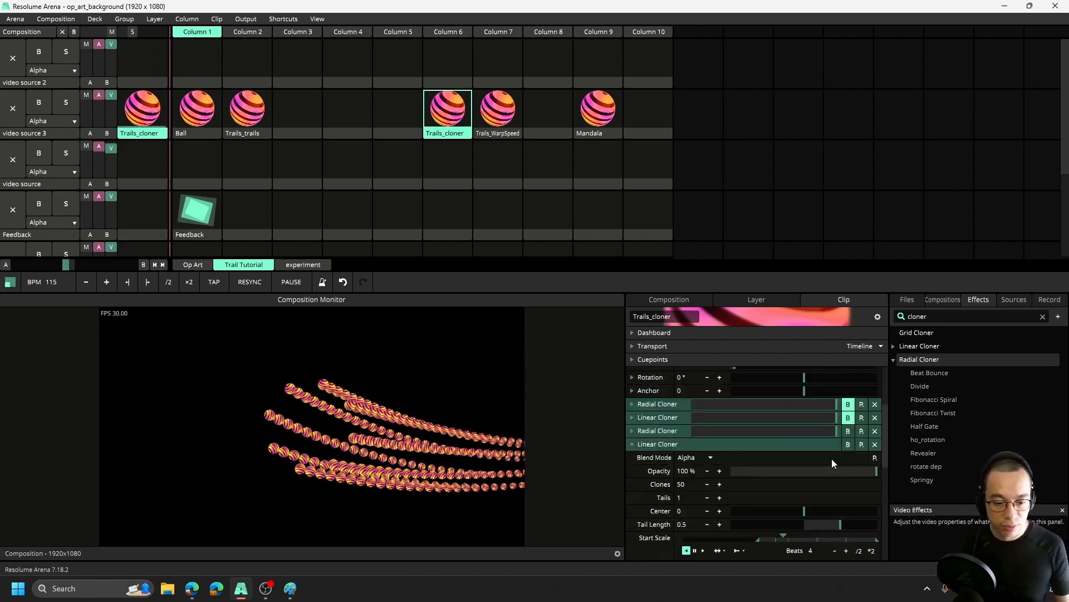
{"action": "scroll", "coordinate": [871, 438], "scroll_direction": "down", "scroll_amount": 6}
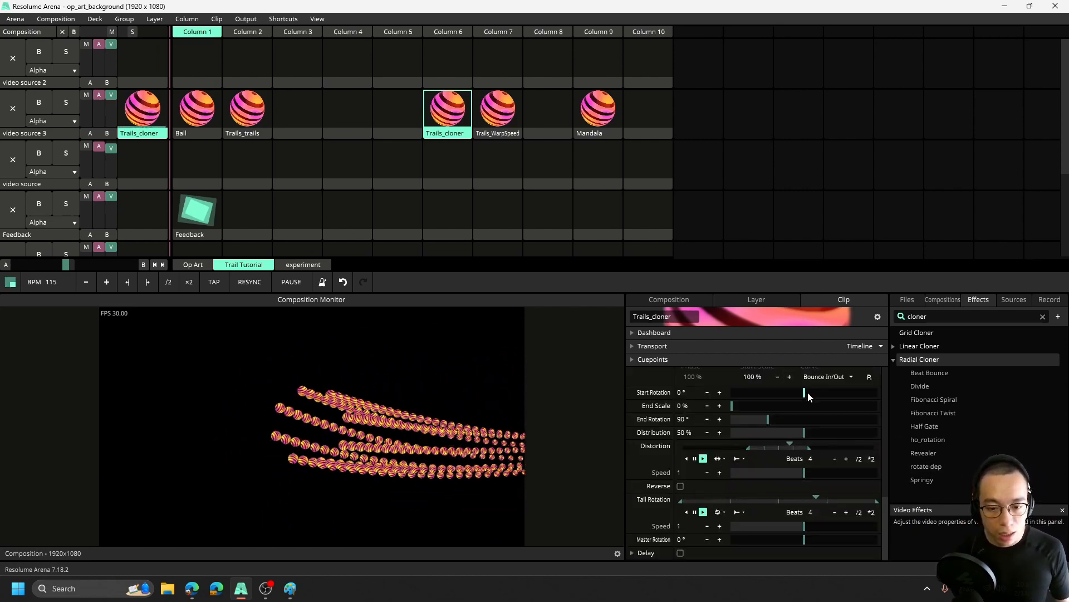
{"action": "left_click_drag", "start_coordinate": [732, 406], "coordinate": [891, 415]}
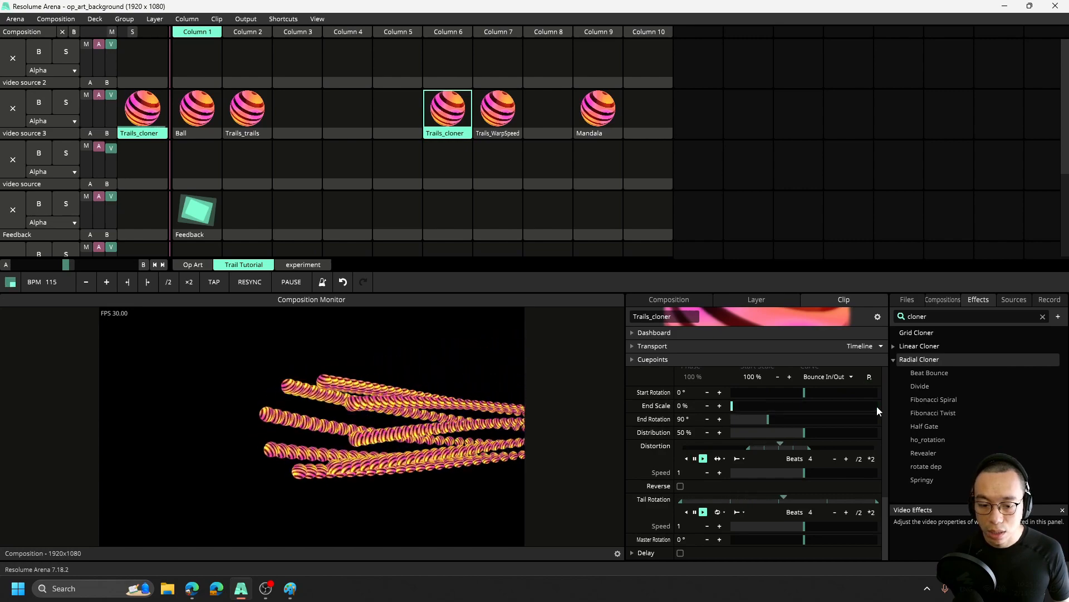
- Set the Start Scale of the Radial Cloner above the last Linear Cloner to 63.46%
{"action": "scroll", "coordinate": [866, 420], "scroll_direction": "up", "scroll_amount": 1}
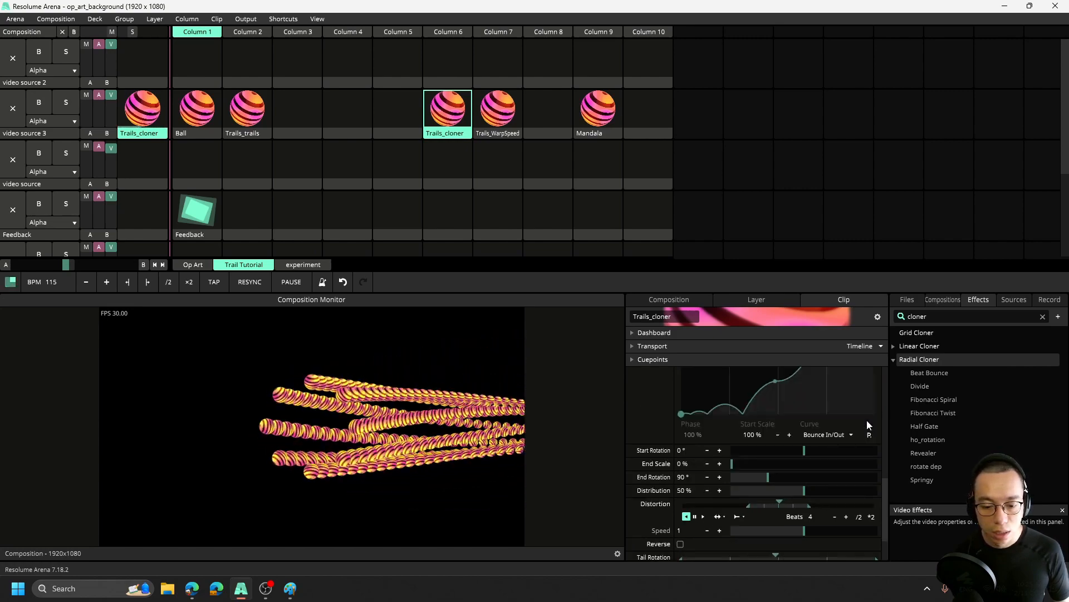
{"action": "scroll", "coordinate": [819, 477], "scroll_direction": "up", "scroll_amount": 3}
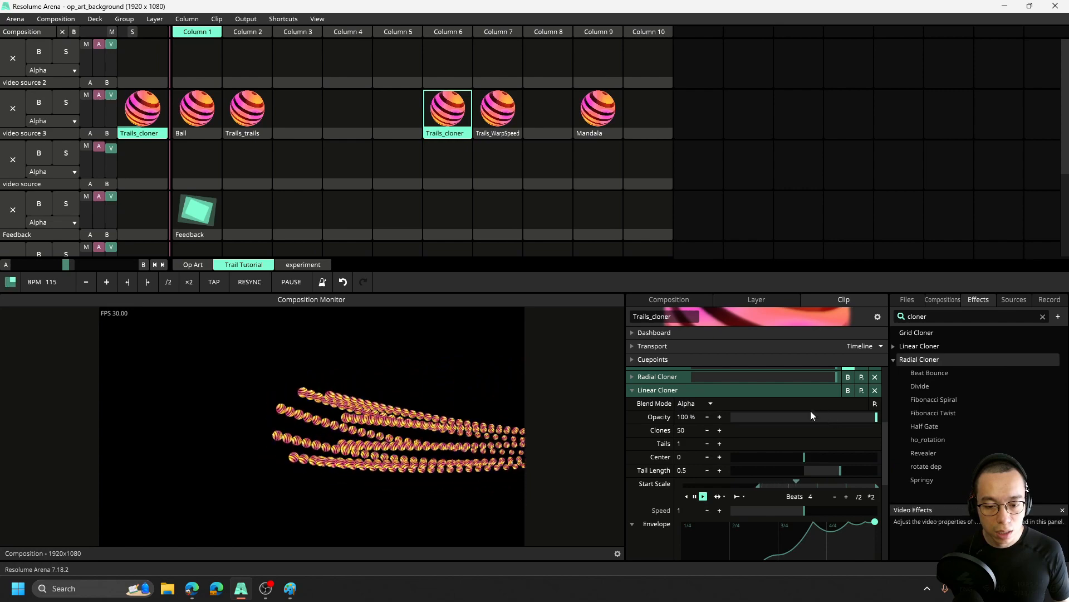
{"action": "scroll", "coordinate": [857, 426], "scroll_direction": "up", "scroll_amount": 2}
{"action": "scroll", "coordinate": [857, 426], "scroll_direction": "down", "scroll_amount": 1}
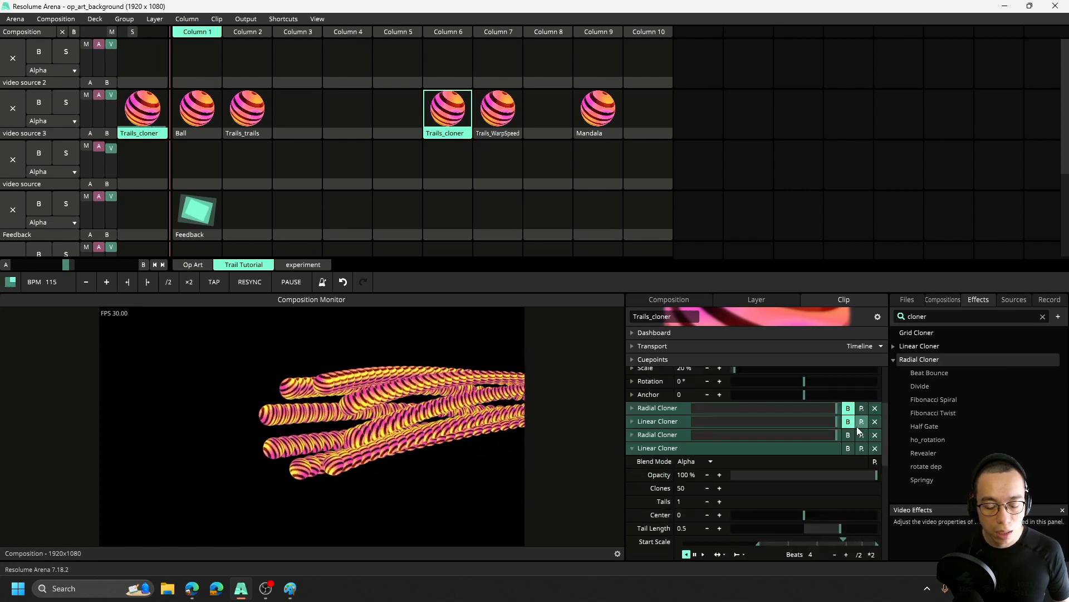
{"action": "left_click", "coordinate": [643, 435]}
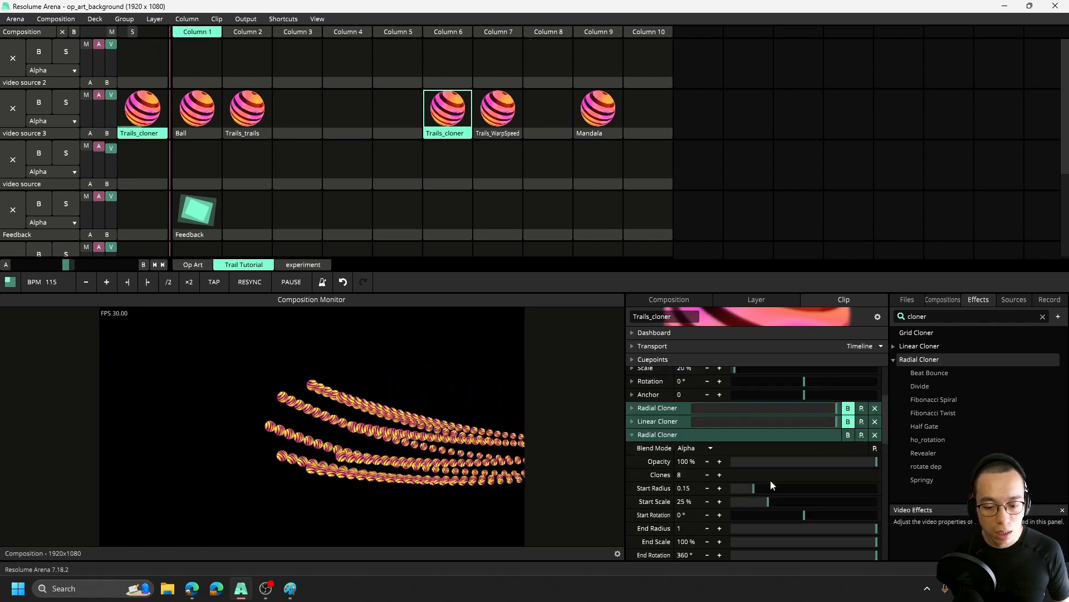
{"action": "left_click_drag", "start_coordinate": [774, 503], "coordinate": [798, 503]}
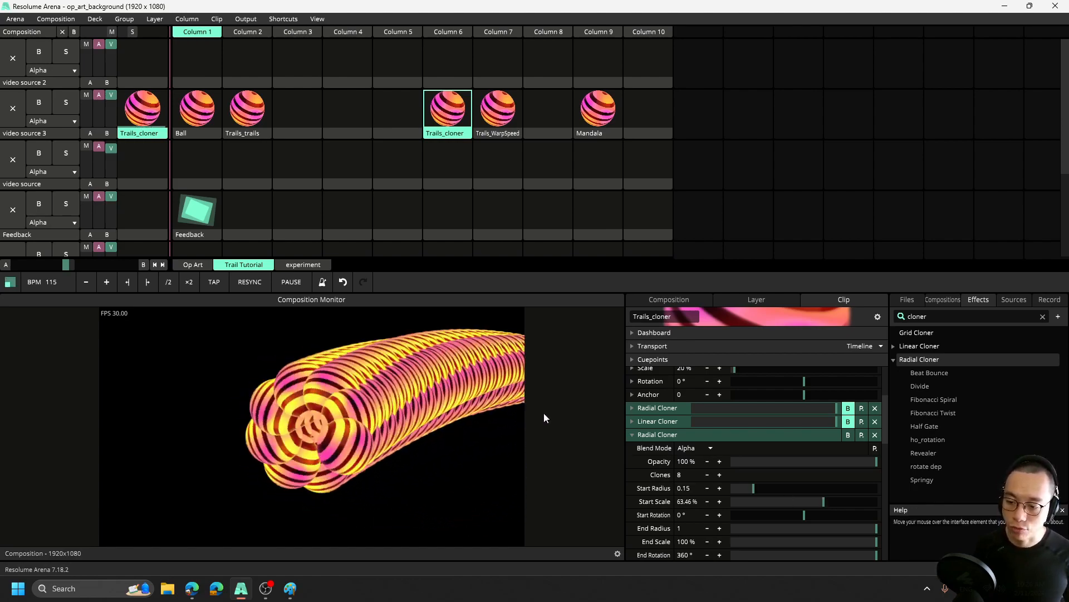
- Try placing the last Linear Cloner above the active Radial Cloner, then move it back below
{"action": "left_click", "coordinate": [632, 435]}
{"action": "left_click", "coordinate": [632, 448]}
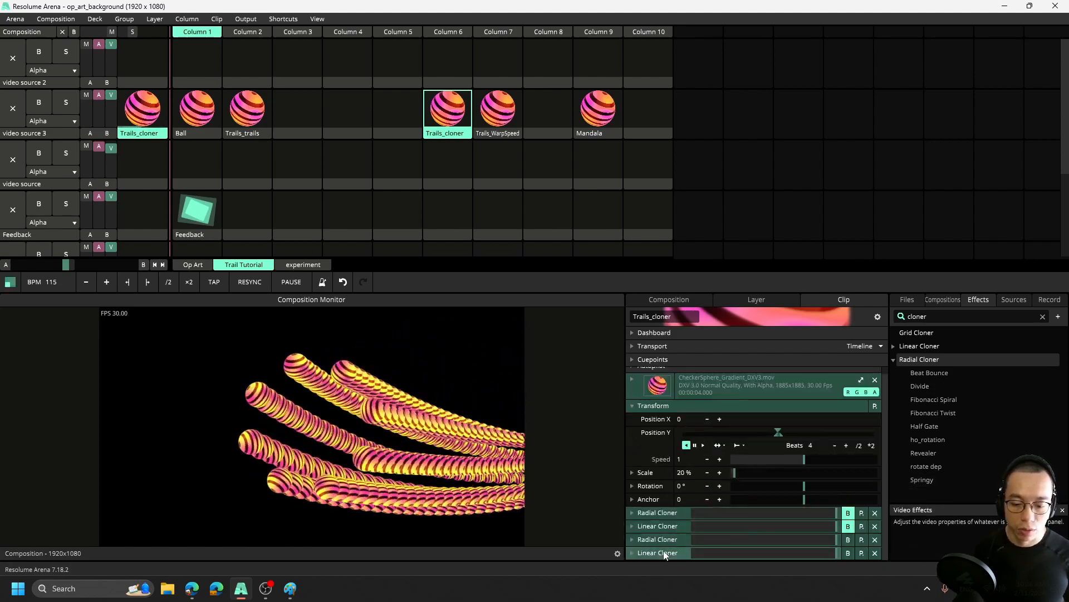
{"action": "left_click_drag", "start_coordinate": [661, 552], "coordinate": [667, 532]}
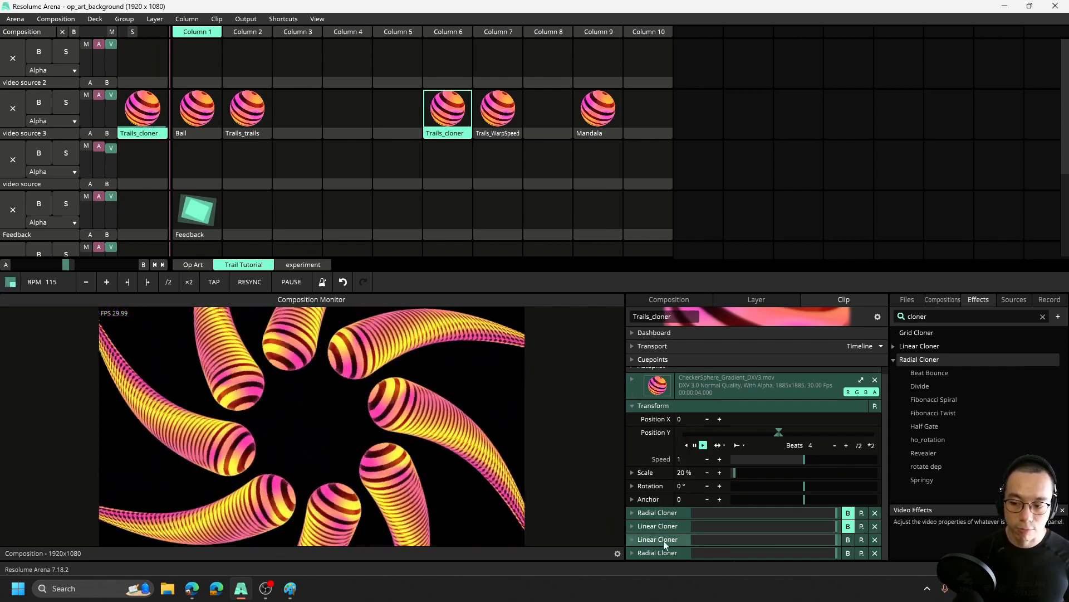
{"action": "left_click_drag", "start_coordinate": [663, 539], "coordinate": [666, 561]}
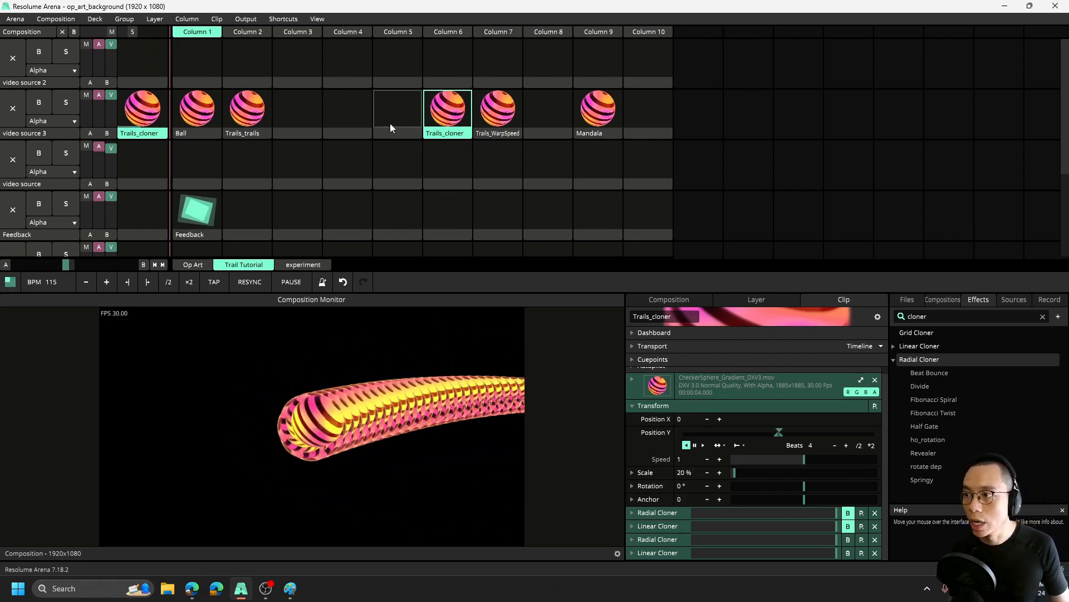
- Clear the playing clips, start the Trails_WarpSpeed clip, and collapse its WarpSpeed and Cuepoints sections
{"action": "left_click", "coordinate": [64, 32]}
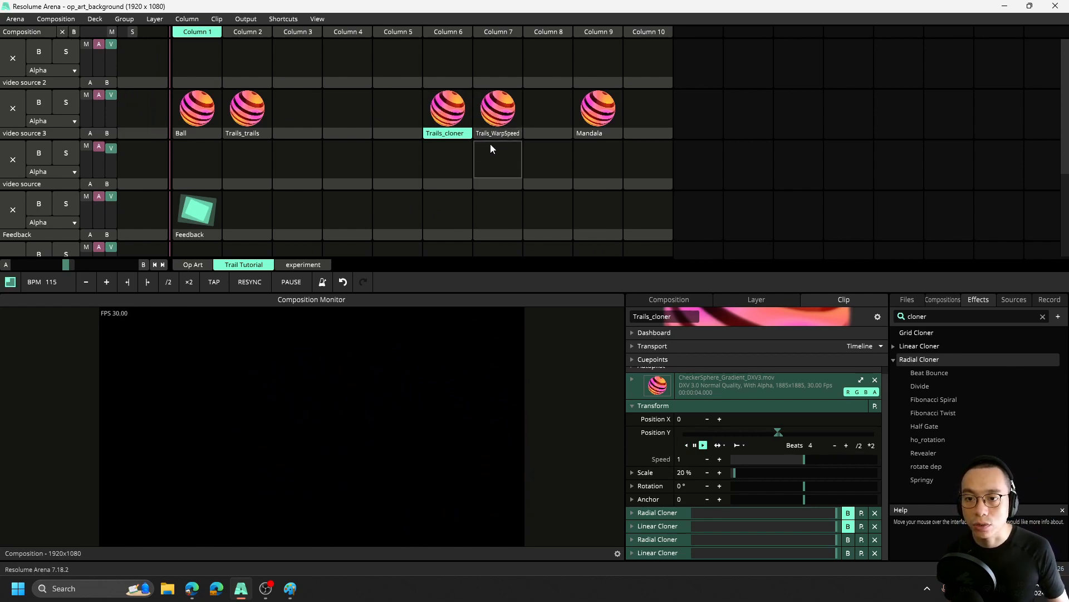
{"action": "left_click", "coordinate": [486, 117]}
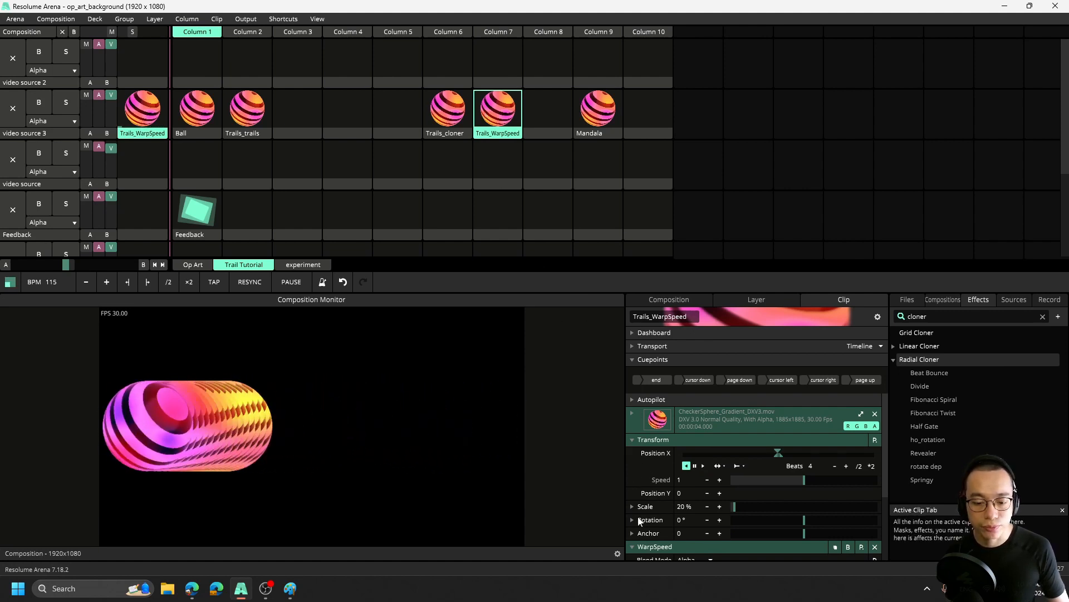
{"action": "left_click", "coordinate": [635, 544]}
{"action": "left_click", "coordinate": [633, 361]}
{"action": "left_click", "coordinate": [632, 373]}
{"action": "left_click", "coordinate": [637, 373]}
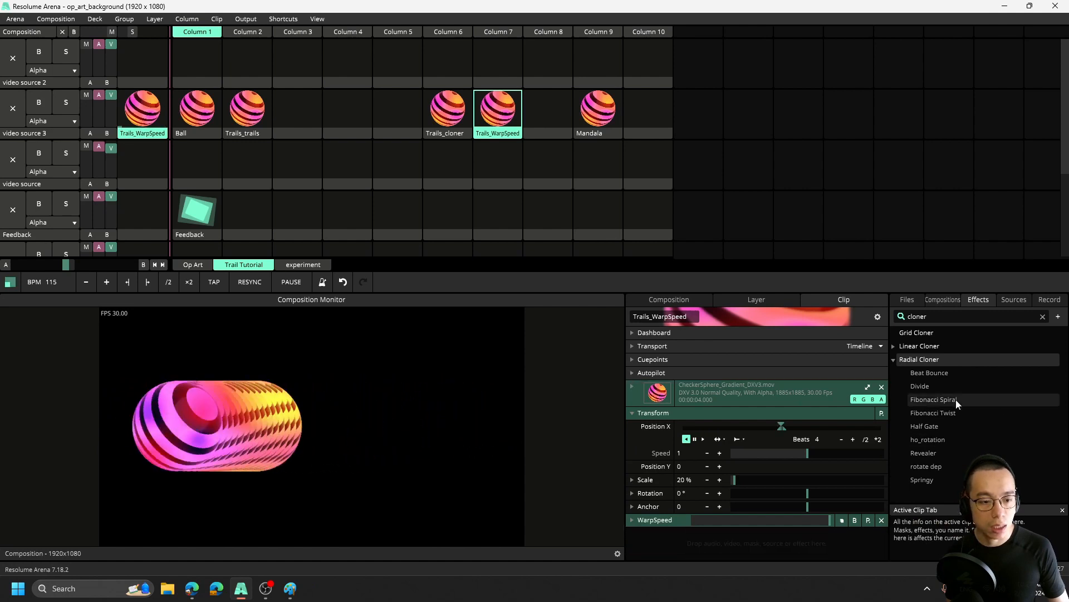
- Bypass the existing WarpSpeed effect on the Trails_WarpSpeed clip and return to the effects list
{"action": "left_click", "coordinate": [1015, 299]}
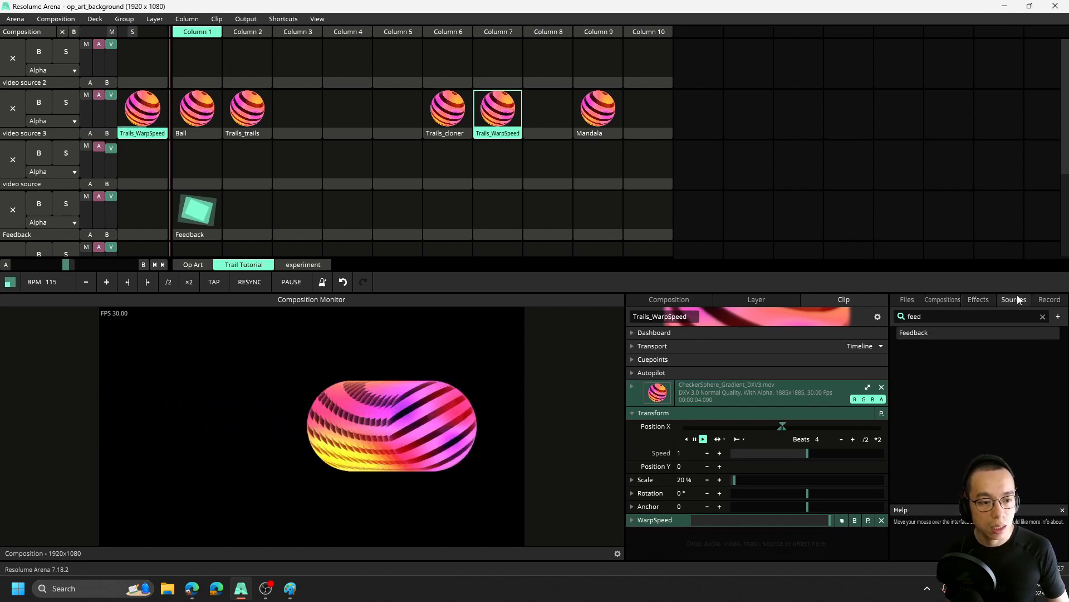
{"action": "left_click", "coordinate": [984, 297]}
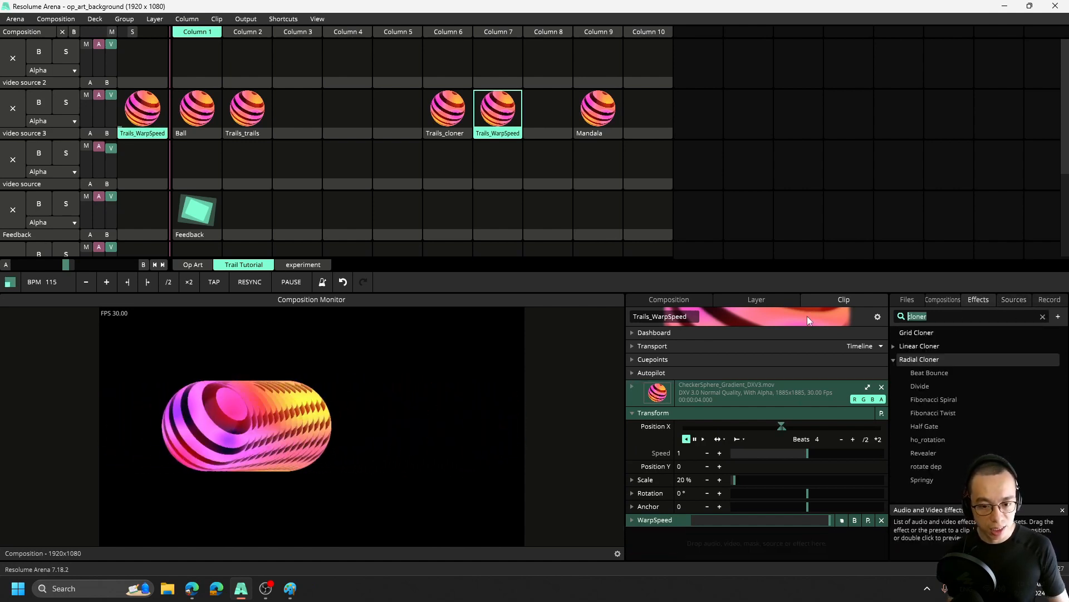
{"action": "left_click", "coordinate": [855, 519]}
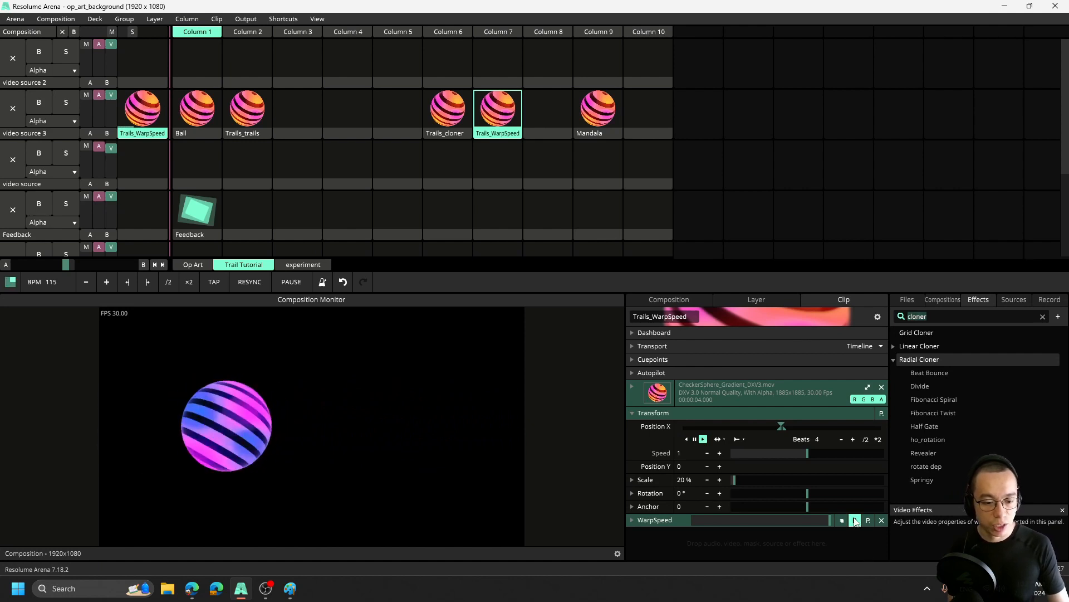
- Search the effects for "warp" and add a second WarpSpeed effect to the Trails_WarpSpeed clip
{"action": "left_click", "coordinate": [940, 317]}
{"action": "key", "text": "BackSpace"}
{"action": "key", "text": "BackSpace"}
{"action": "key", "text": "BackSpace"}
{"action": "key", "text": "BackSpace"}
{"action": "key", "text": "BackSpace"}
{"action": "key", "text": "BackSpace"}
{"action": "type", "text": "warp"}
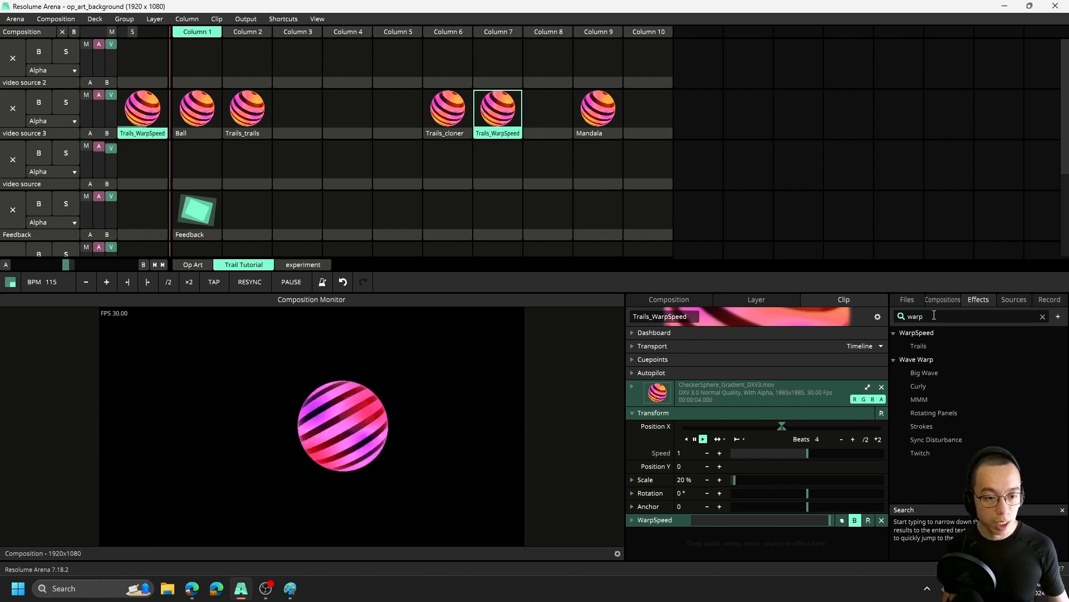
{"action": "left_click_drag", "start_coordinate": [923, 332], "coordinate": [488, 109]}
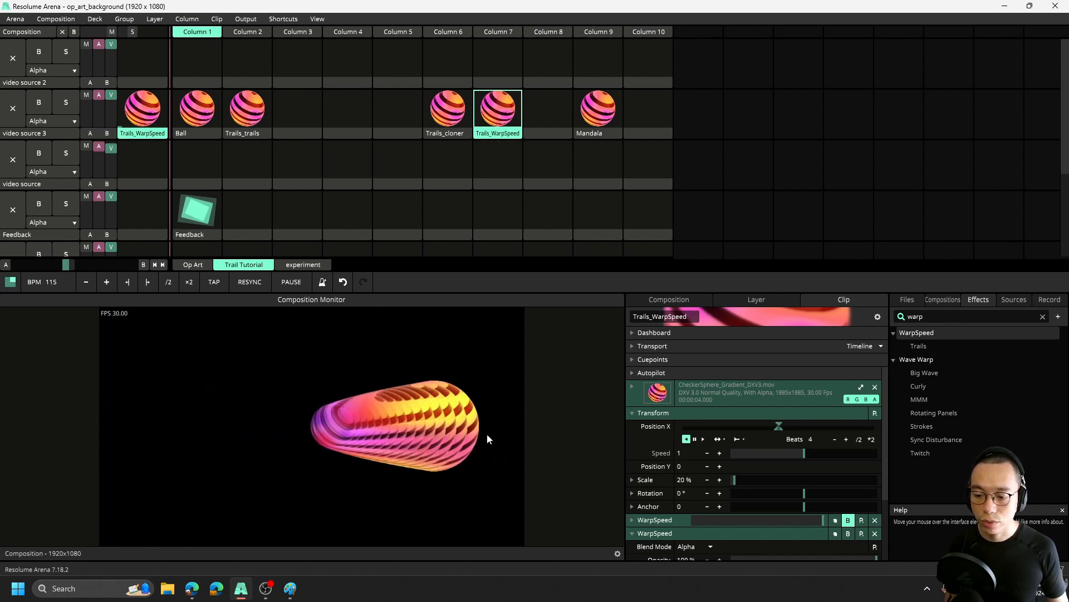
- Set the new WarpSpeed's Vignette to 0, Fade to 1, Scale to 1 and Center X to -1, trying Fade at 0 first
{"action": "scroll", "coordinate": [857, 486], "scroll_direction": "down", "scroll_amount": 3}
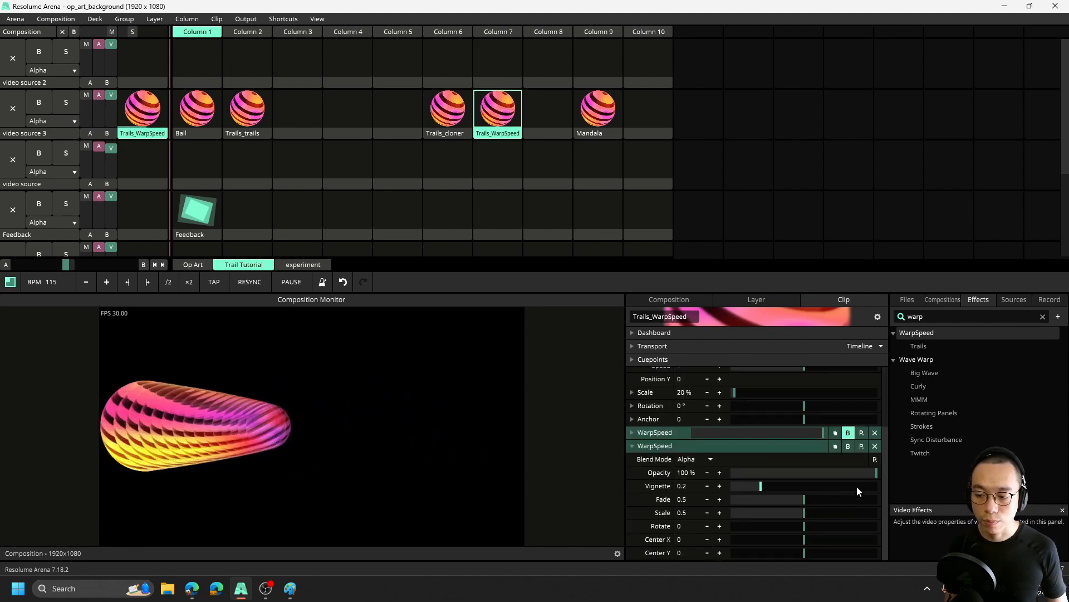
{"action": "left_click_drag", "start_coordinate": [764, 486], "coordinate": [696, 485]}
{"action": "left_click_drag", "start_coordinate": [808, 499], "coordinate": [706, 499]}
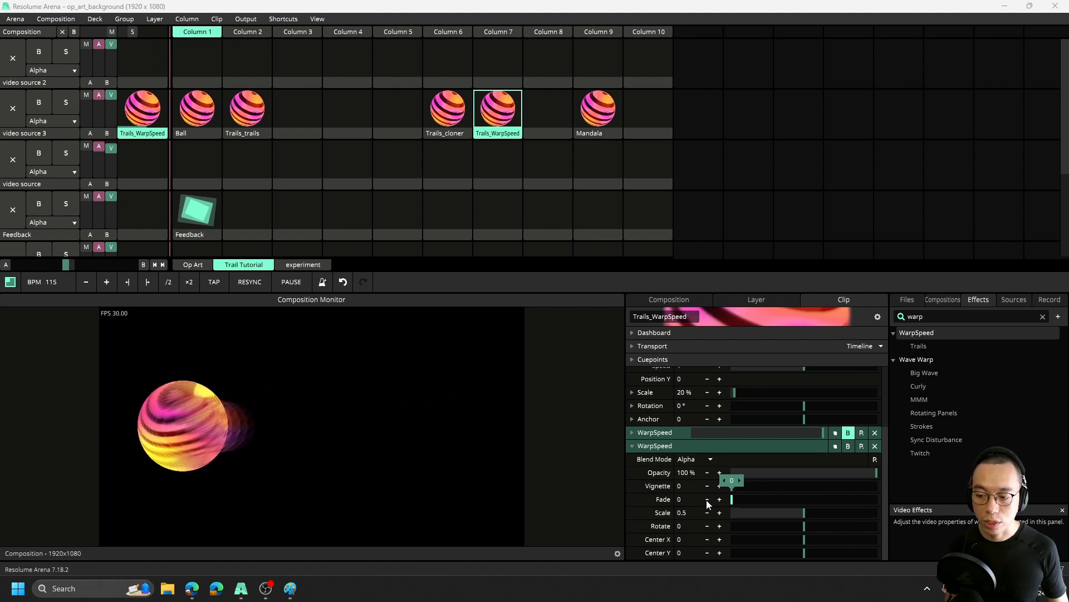
{"action": "left_click_drag", "start_coordinate": [706, 499], "coordinate": [916, 502]}
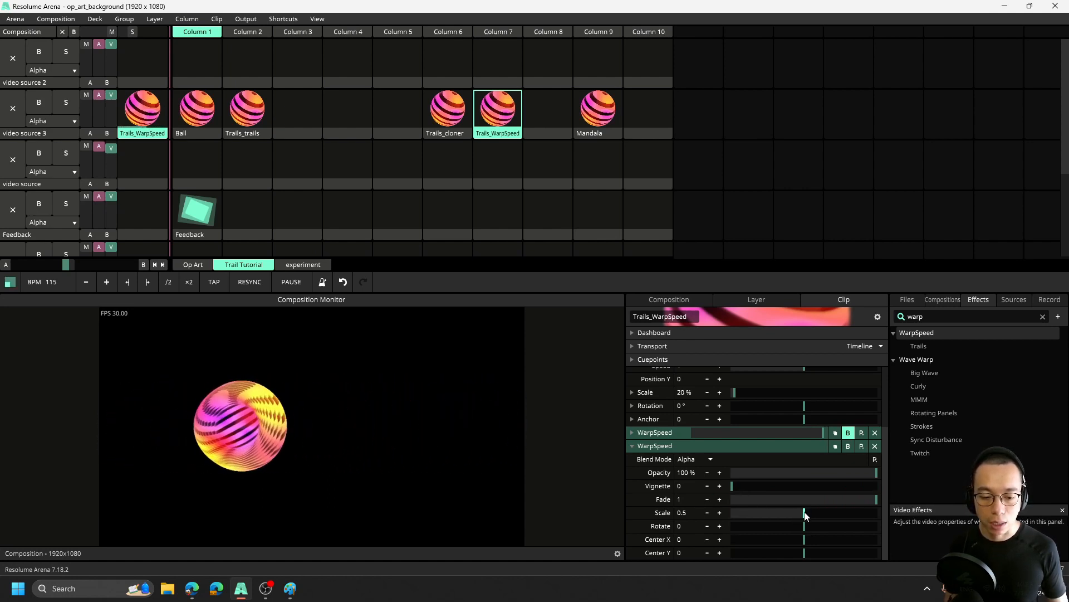
{"action": "left_click_drag", "start_coordinate": [804, 515], "coordinate": [879, 517]}
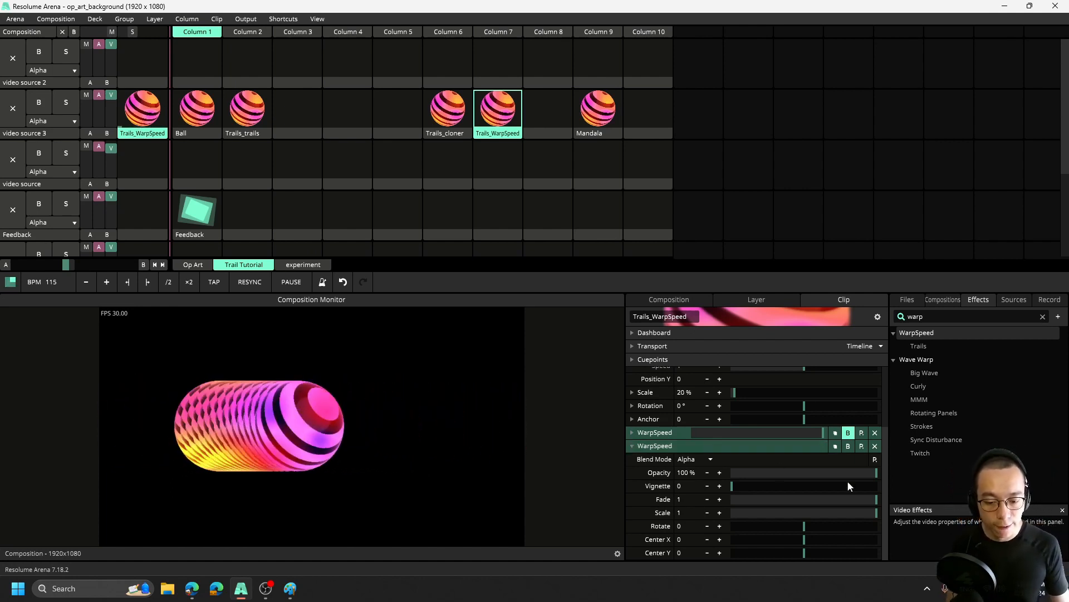
{"action": "left_click_drag", "start_coordinate": [811, 540], "coordinate": [723, 539]}
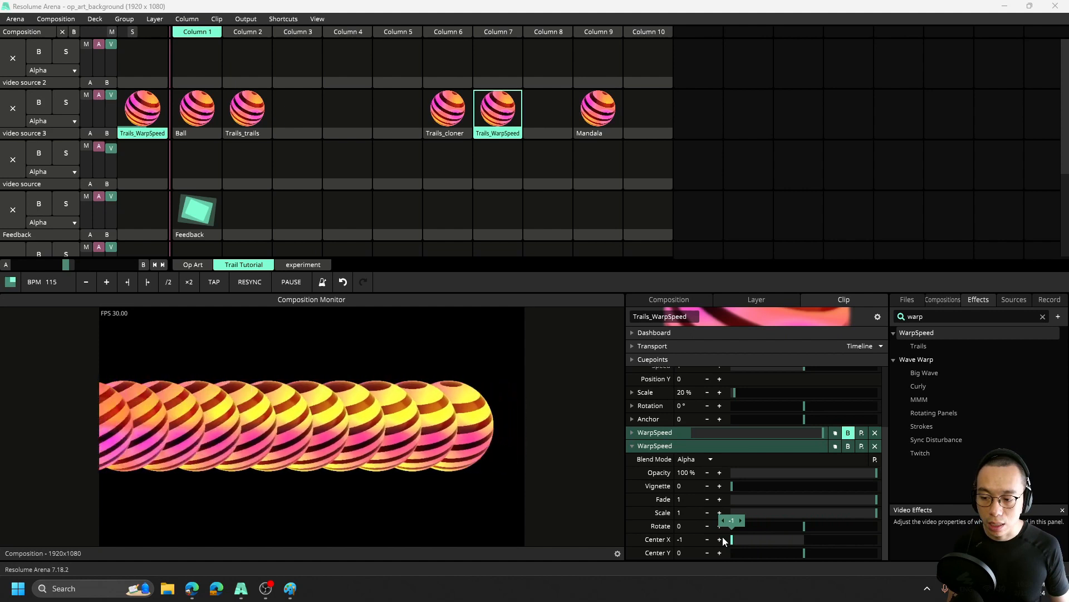
- Reset the active WarpSpeed's Center X to 0, collapse the effect, and add a copy of it below as a third WarpSpeed
{"action": "left_click_drag", "start_coordinate": [723, 538], "coordinate": [790, 541]}
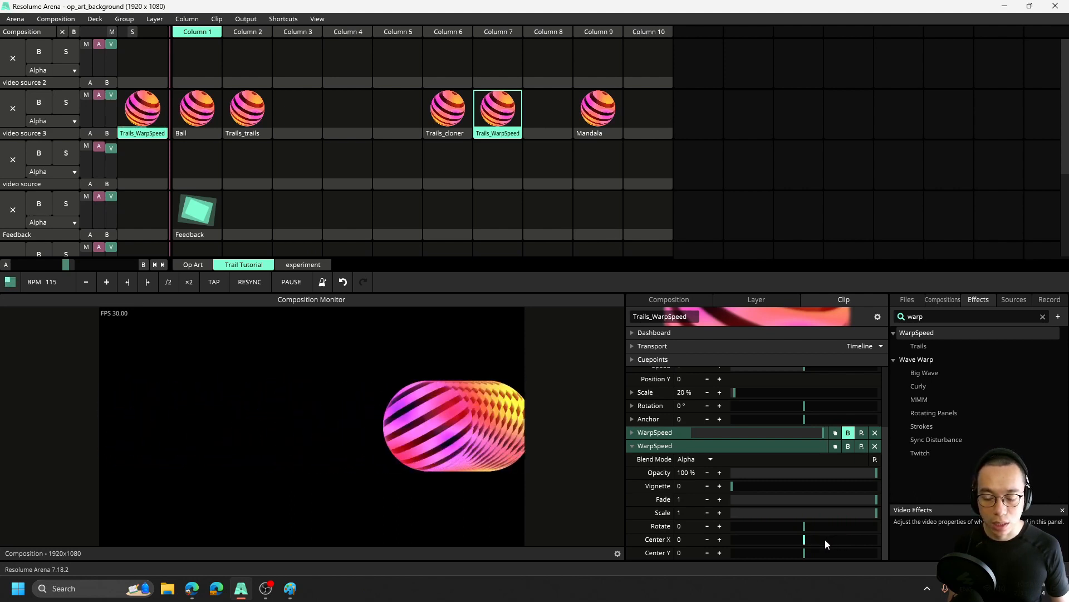
{"action": "left_click", "coordinate": [633, 446]}
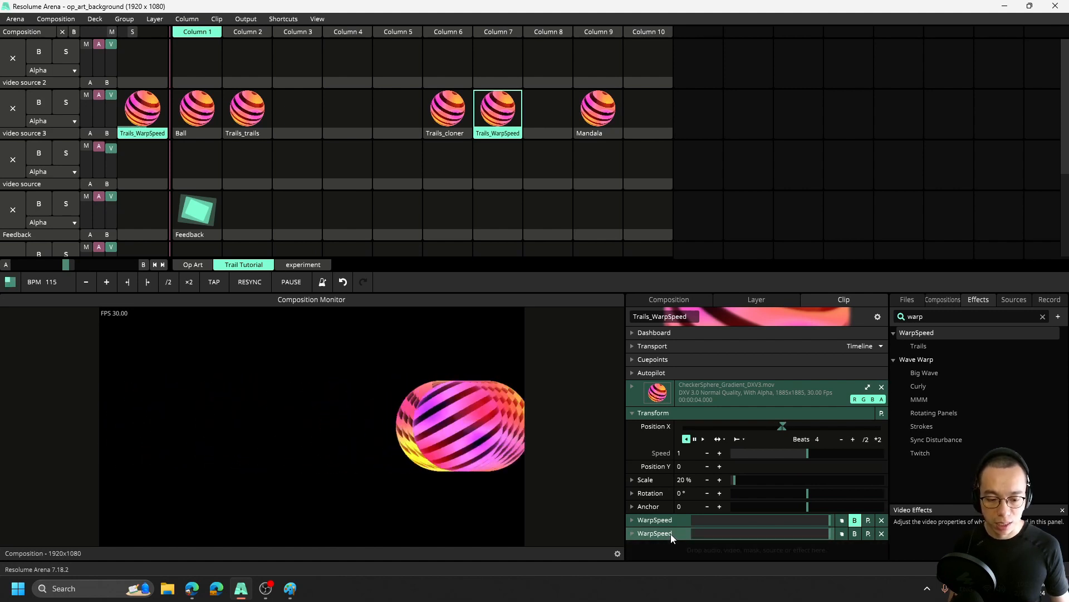
{"action": "left_click_drag", "start_coordinate": [788, 533], "coordinate": [780, 547]}
{"action": "left_click", "coordinate": [777, 543]}
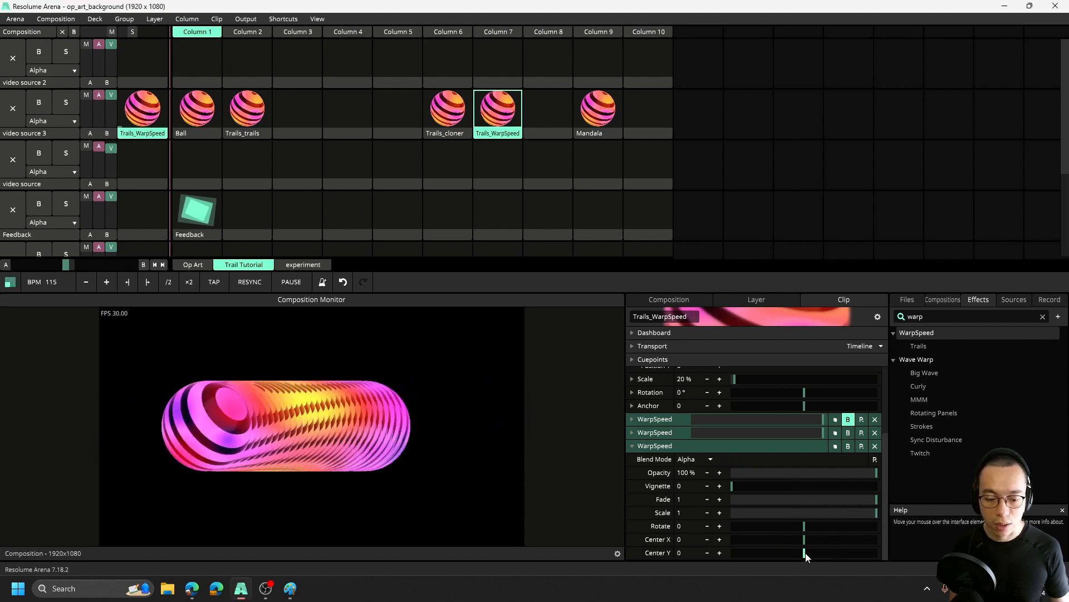
- Expand the second WarpSpeed, try shifting Center Y on both active WarpSpeeds, and animate the second one's Center Y with BPM Sync
{"action": "mouse_move", "coordinate": [821, 552]}
{"action": "left_mouse_down"}
{"action": "mouse_move", "coordinate": [842, 551]}
{"action": "mouse_move", "coordinate": [757, 556]}
{"action": "mouse_move", "coordinate": [830, 553]}
{"action": "mouse_move", "coordinate": [818, 553]}
{"action": "left_mouse_up"}
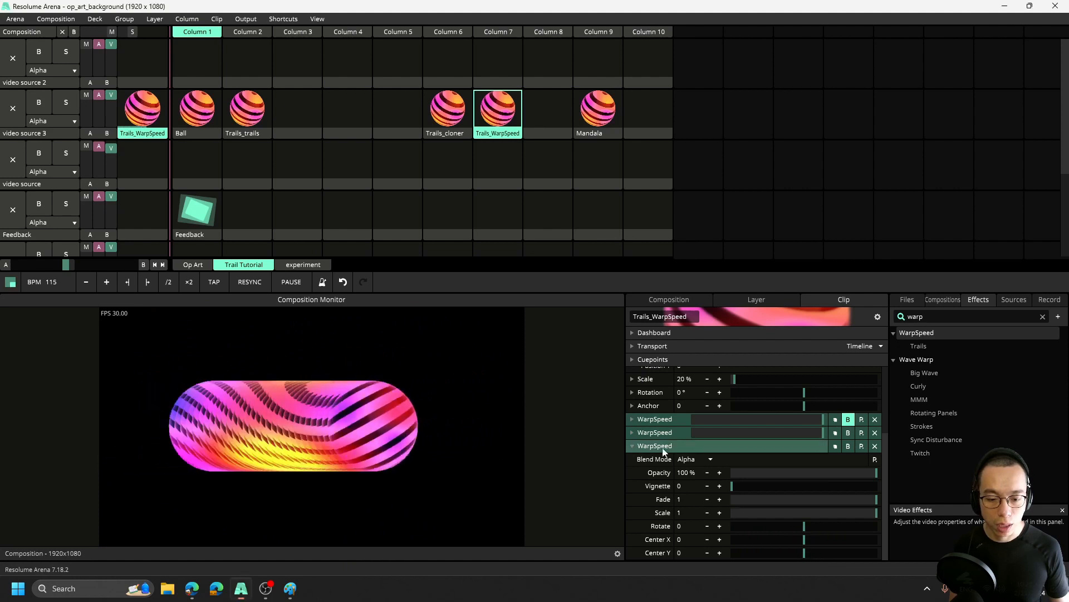
{"action": "left_click", "coordinate": [633, 433]}
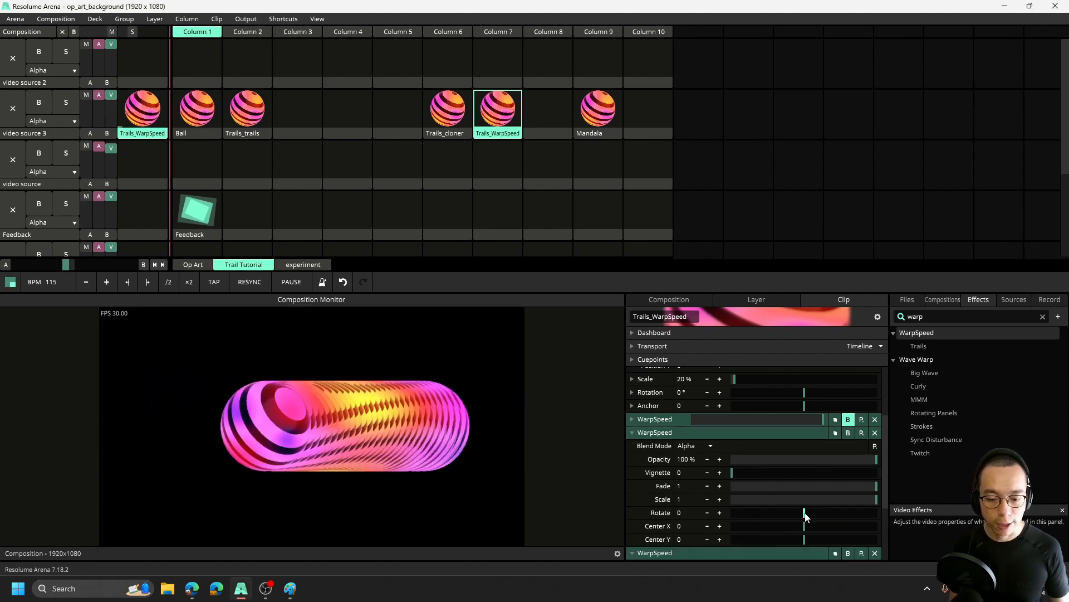
{"action": "mouse_move", "coordinate": [824, 540]}
{"action": "left_mouse_down"}
{"action": "mouse_move", "coordinate": [849, 540]}
{"action": "mouse_move", "coordinate": [787, 539]}
{"action": "mouse_move", "coordinate": [816, 539]}
{"action": "left_mouse_up"}
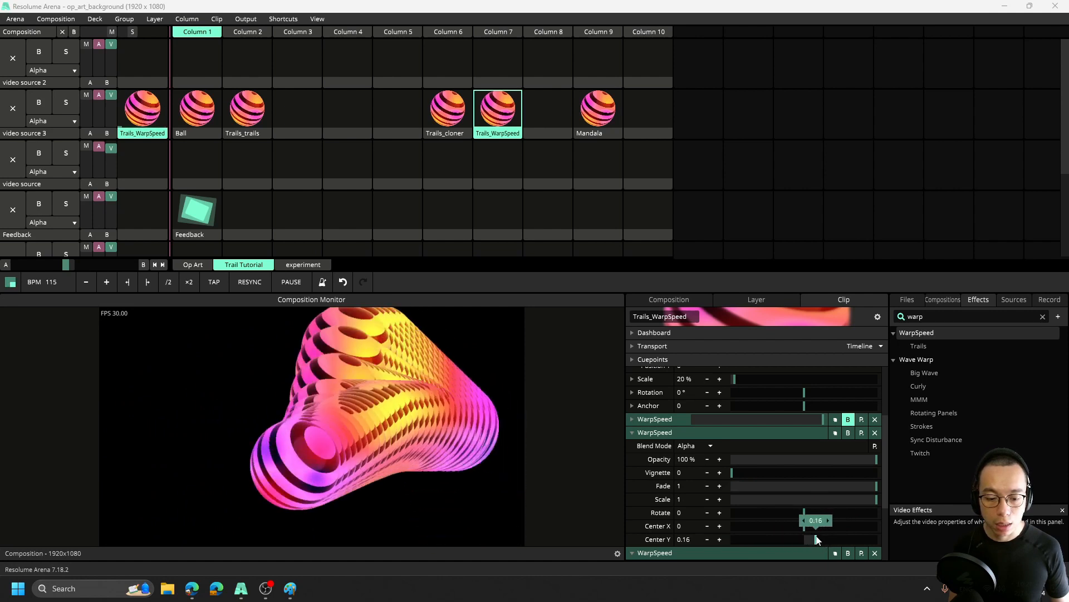
{"action": "left_click", "coordinate": [633, 539]}
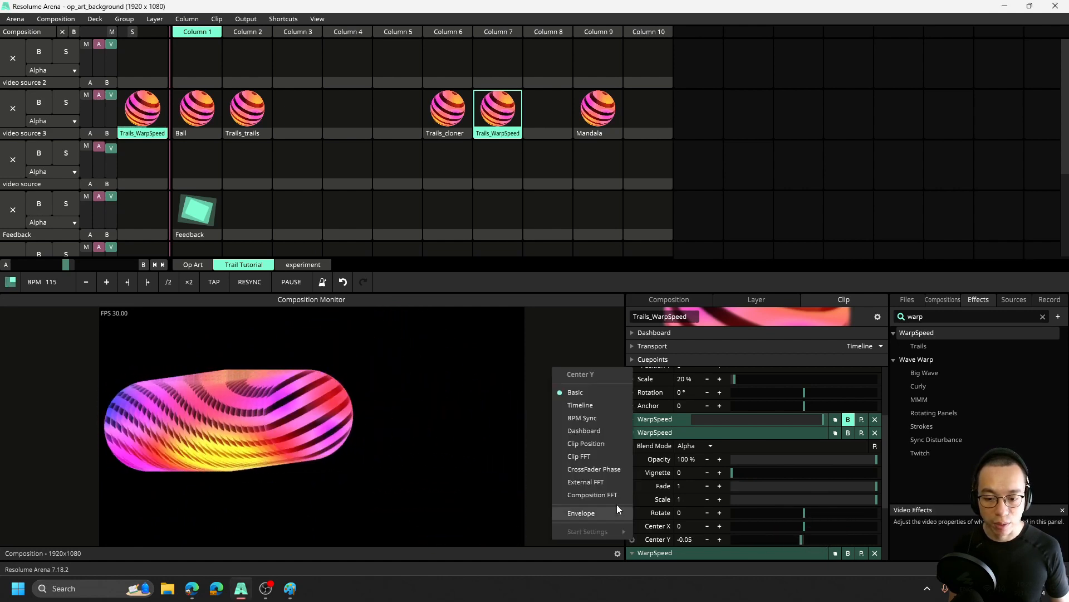
{"action": "left_click", "coordinate": [607, 418]}
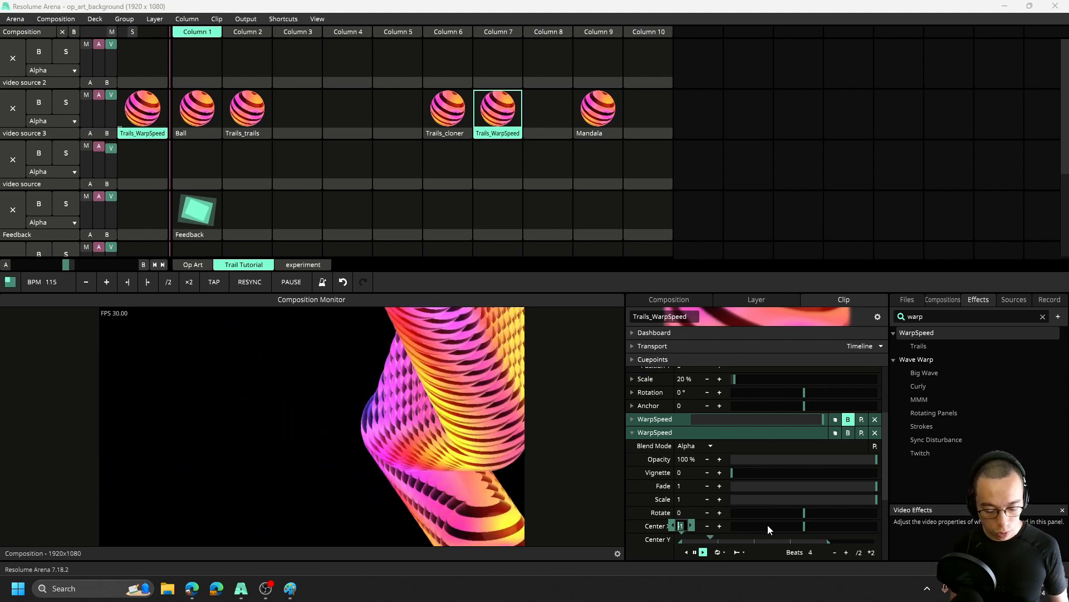
- Limit the second WarpSpeed's Center Y animation to the range -0.5 to 0.5 and make it play back and forth
{"action": "type", "text": "0"}
{"action": "key", "text": "BackSpace"}
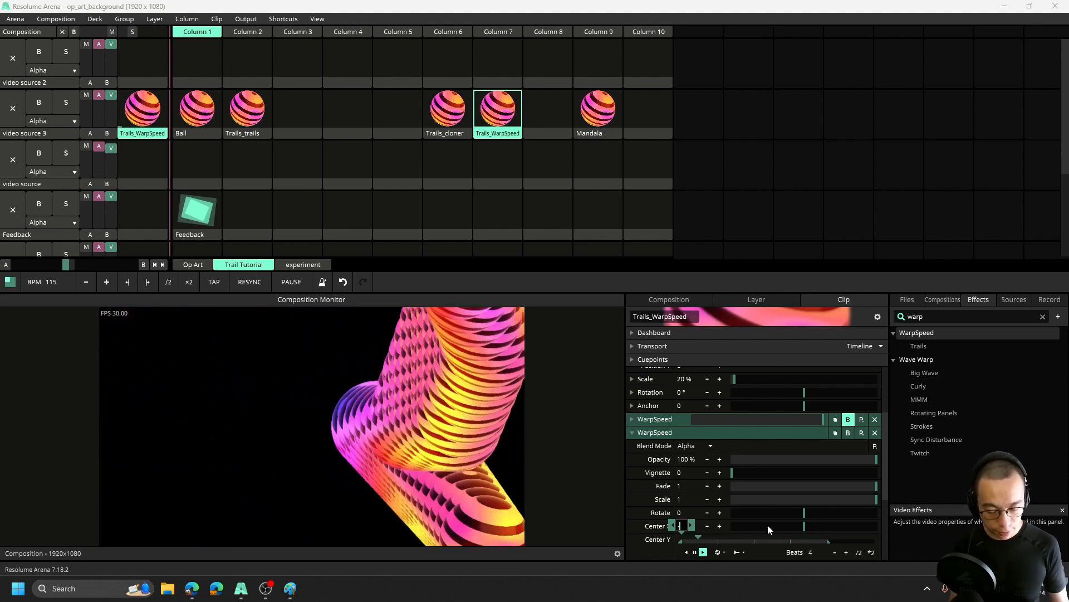
{"action": "type", "text": "0.5"}
{"action": "key", "text": "Return"}
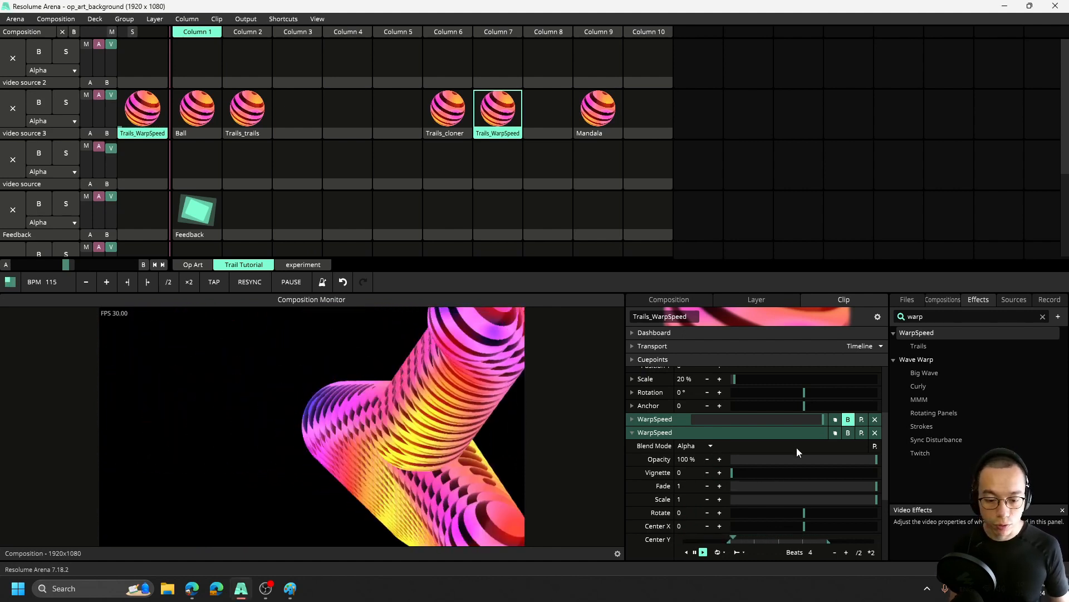
{"action": "scroll", "coordinate": [795, 445], "scroll_direction": "down", "scroll_amount": 5}
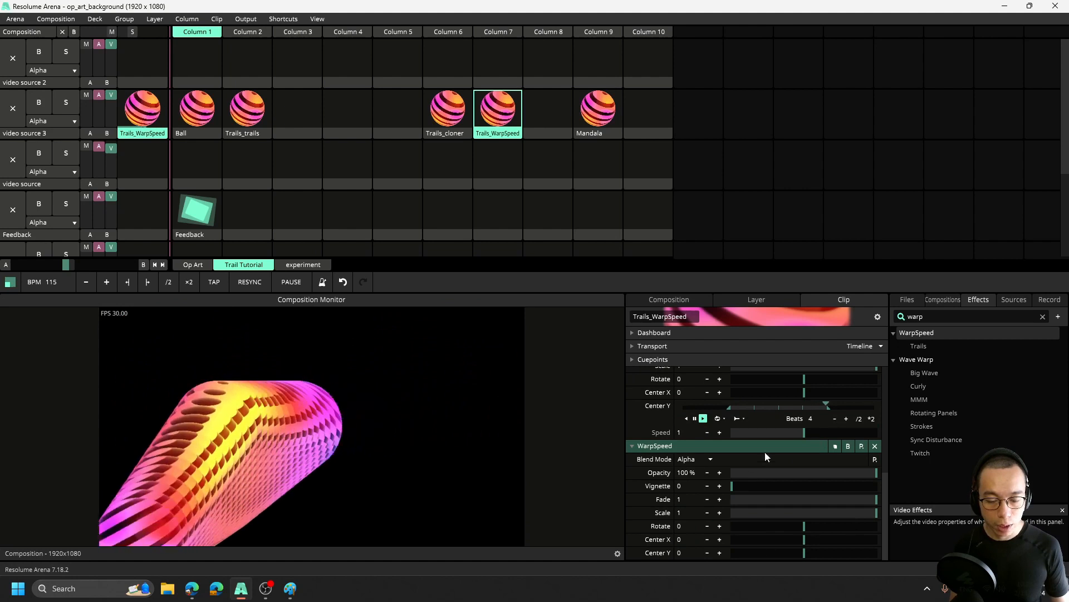
{"action": "left_click", "coordinate": [722, 423]}
{"action": "left_click", "coordinate": [734, 446]}
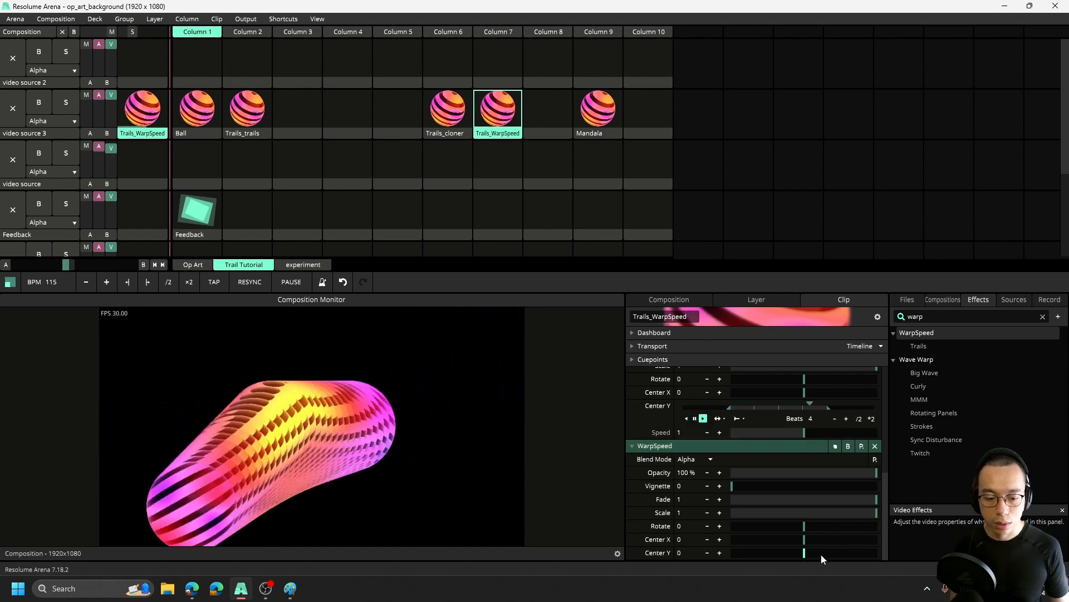
- Animate the third WarpSpeed's Center Y with BPM Sync and collapse both expanded WarpSpeed effects
{"action": "left_click", "coordinate": [630, 553]}
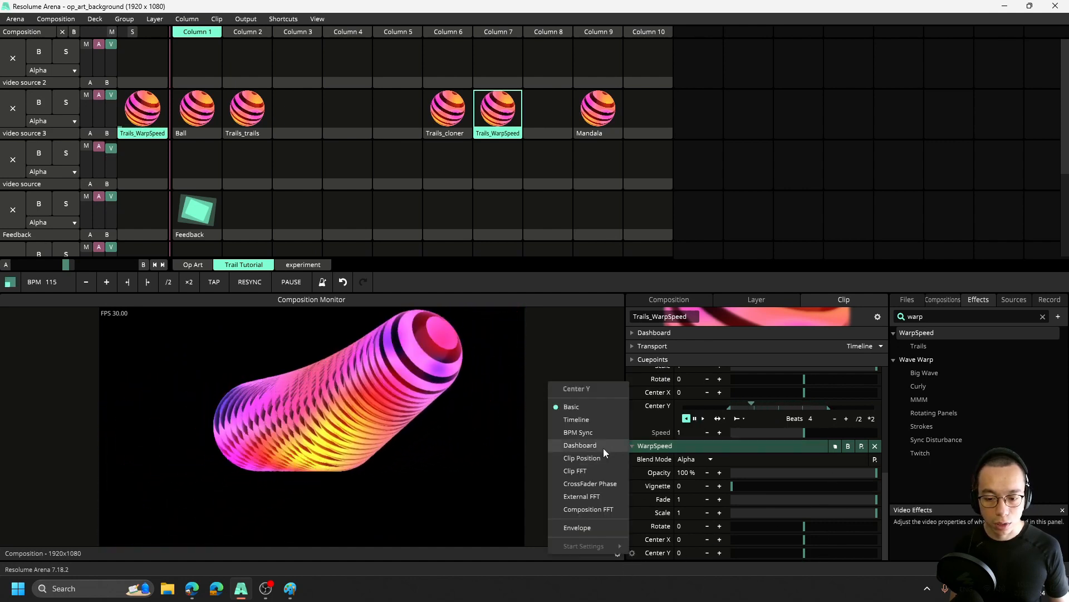
{"action": "left_click", "coordinate": [604, 432]}
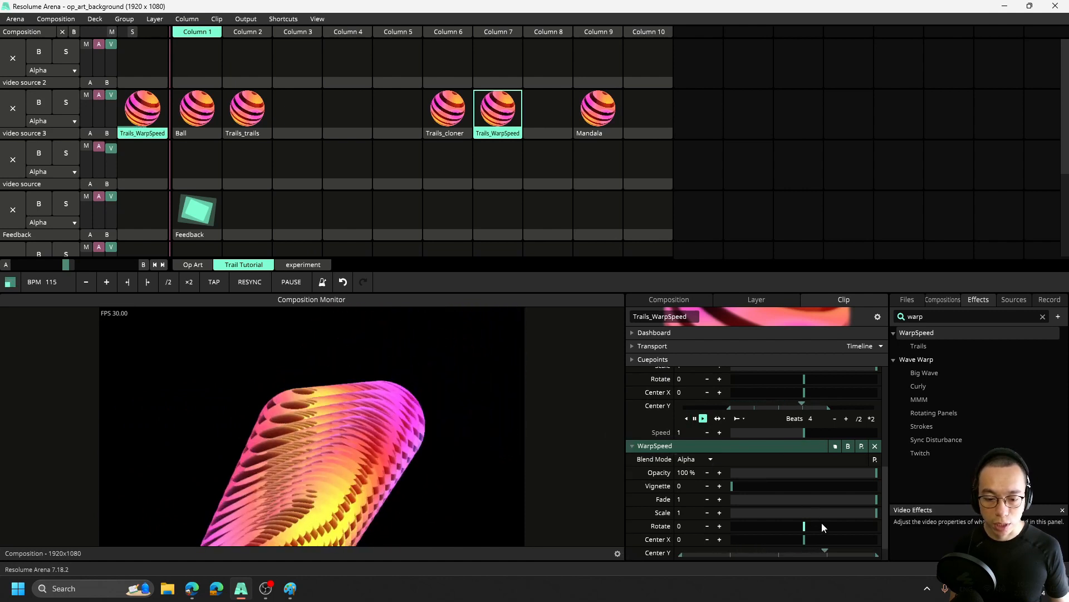
{"action": "scroll", "coordinate": [821, 522], "scroll_direction": "down", "scroll_amount": 2}
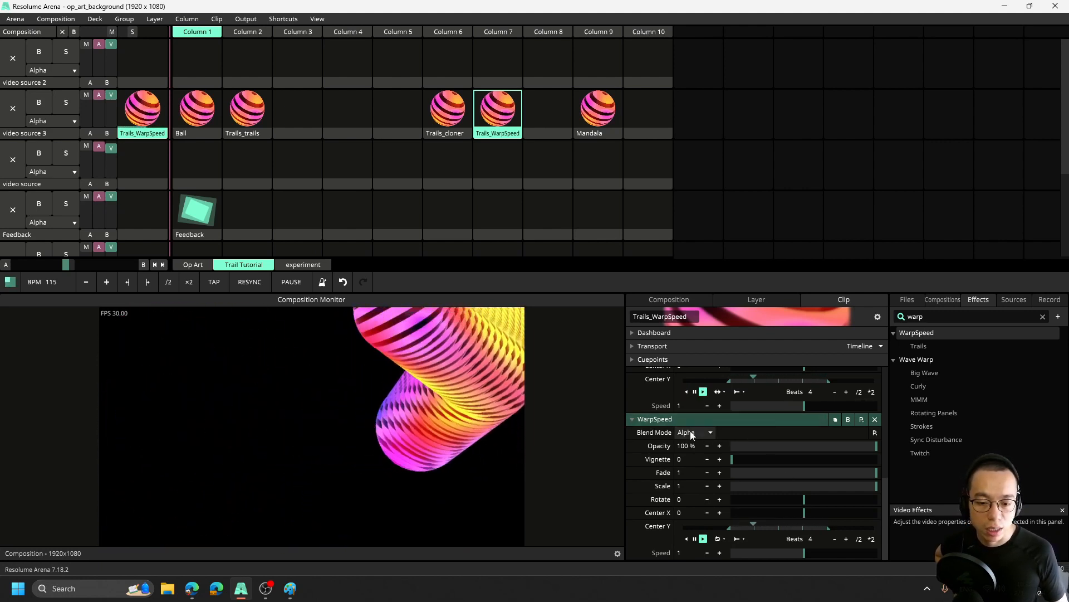
{"action": "left_click", "coordinate": [634, 419]}
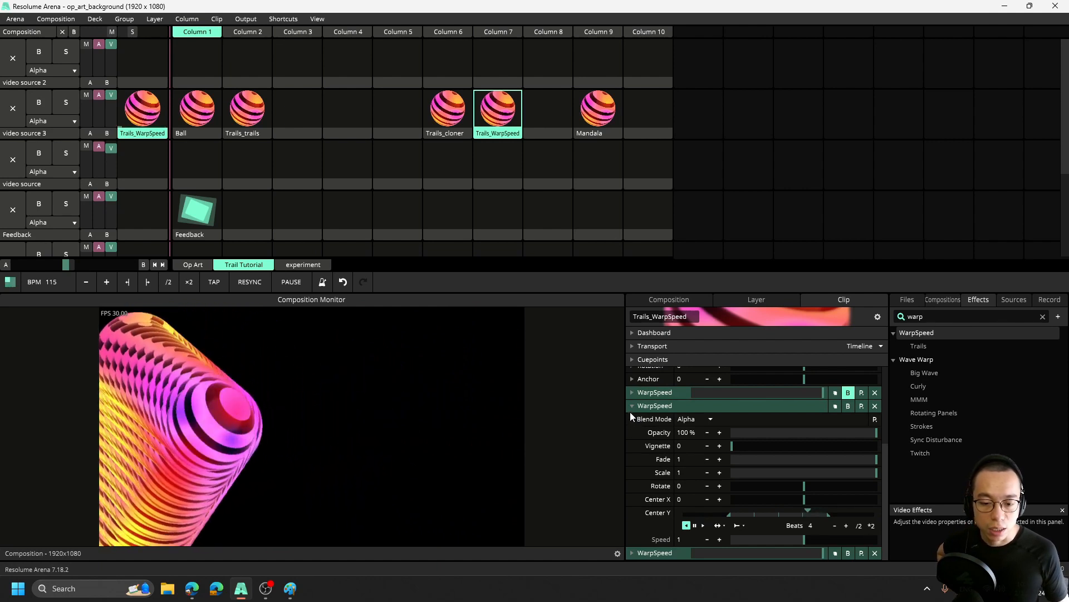
{"action": "left_click", "coordinate": [630, 411]}
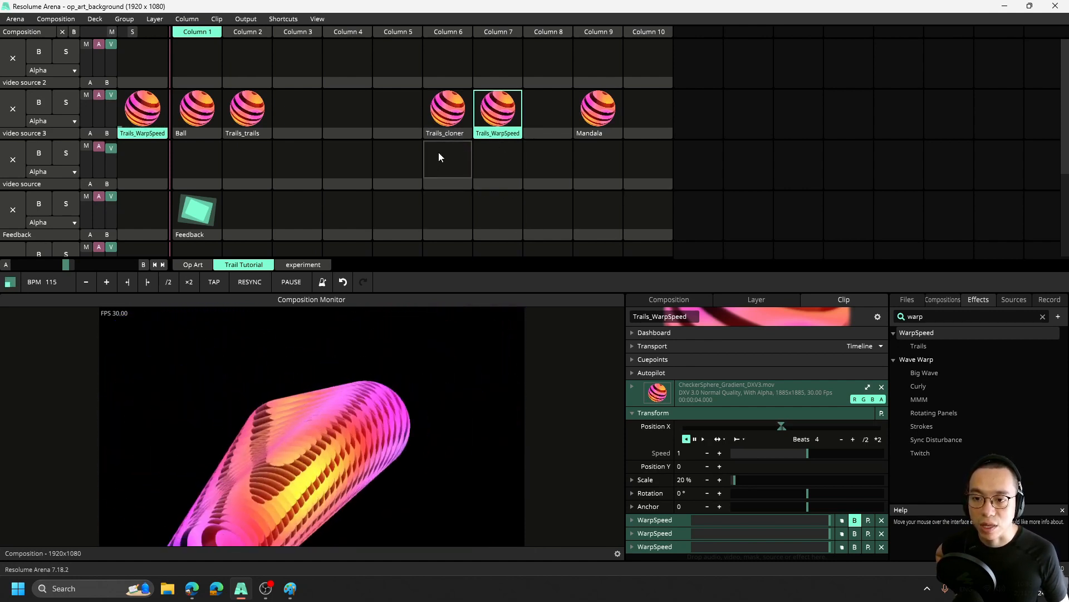
- Start the Shards clip on the Background layer and play the Trails_cloner clip over it
{"action": "scroll", "coordinate": [473, 168], "scroll_direction": "down", "scroll_amount": 3}
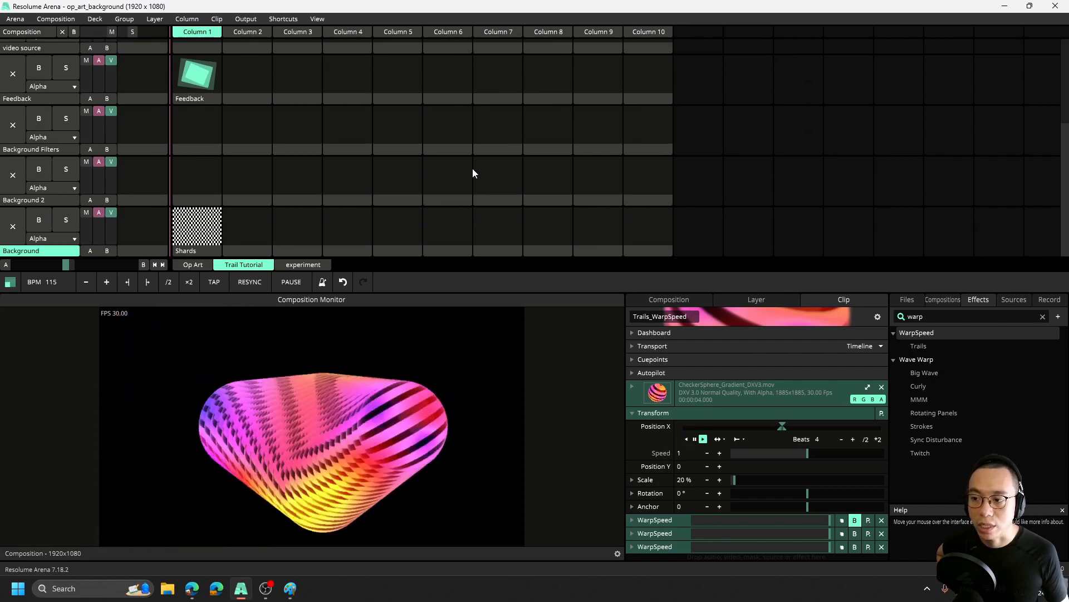
{"action": "left_click", "coordinate": [198, 228]}
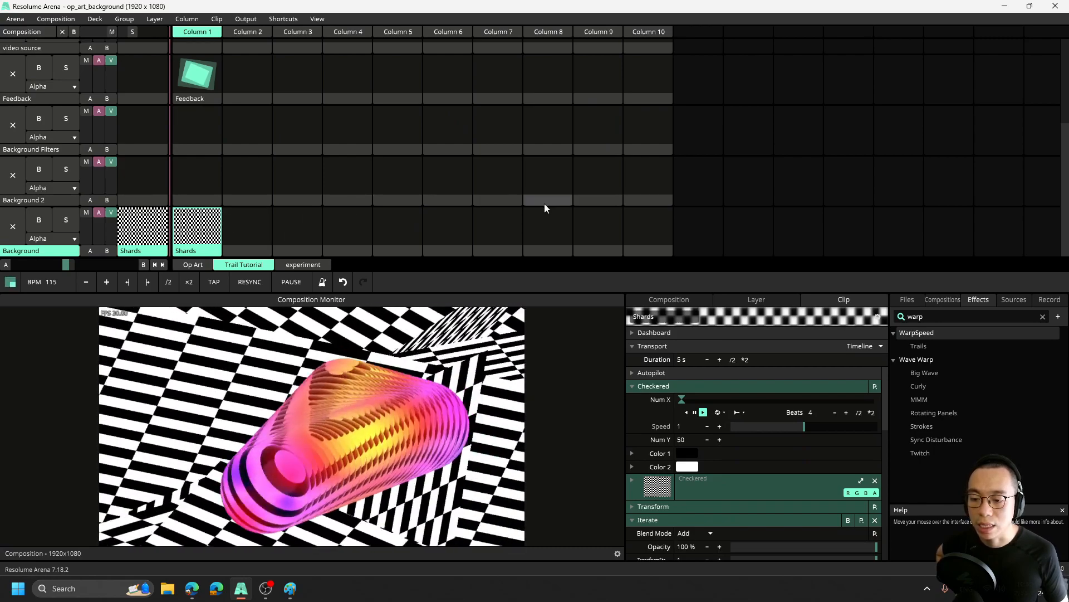
{"action": "scroll", "coordinate": [545, 208], "scroll_direction": "up", "scroll_amount": 1}
{"action": "scroll", "coordinate": [544, 203], "scroll_direction": "up", "scroll_amount": 2}
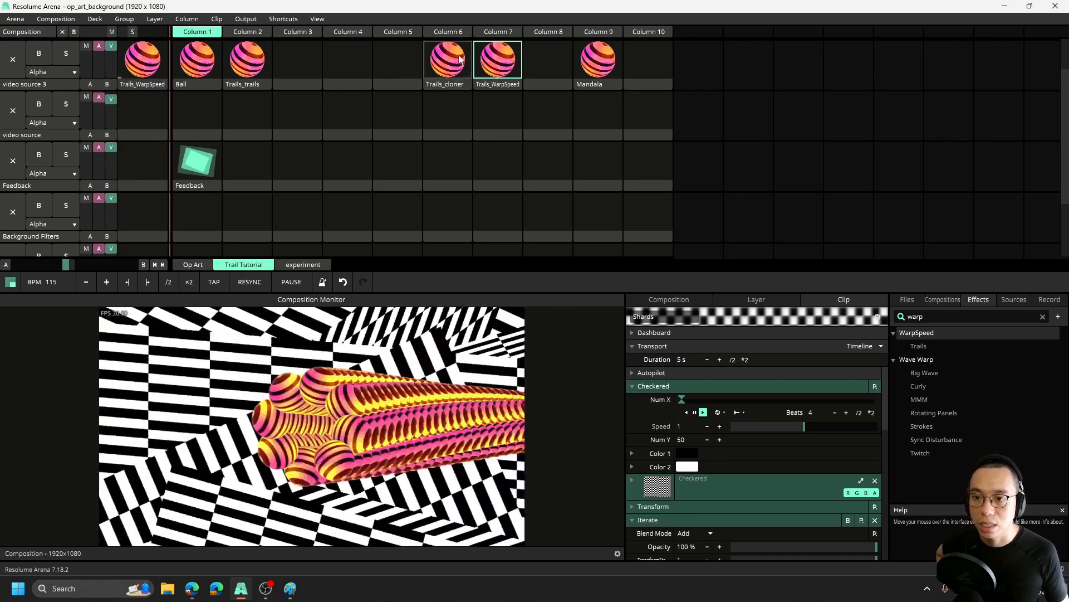
{"action": "left_click", "coordinate": [460, 60]}
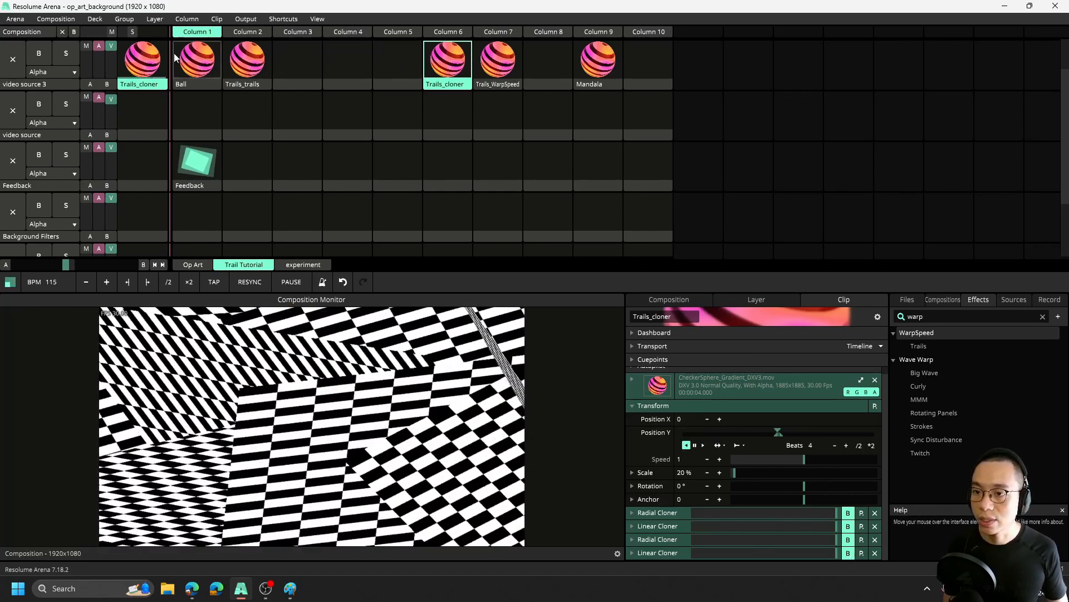
- Clear all playing clips, start the Mandala clip, and bypass its Radial Cloner, Linear Cloner and WarpSpeed effects
{"action": "left_click", "coordinate": [62, 32]}
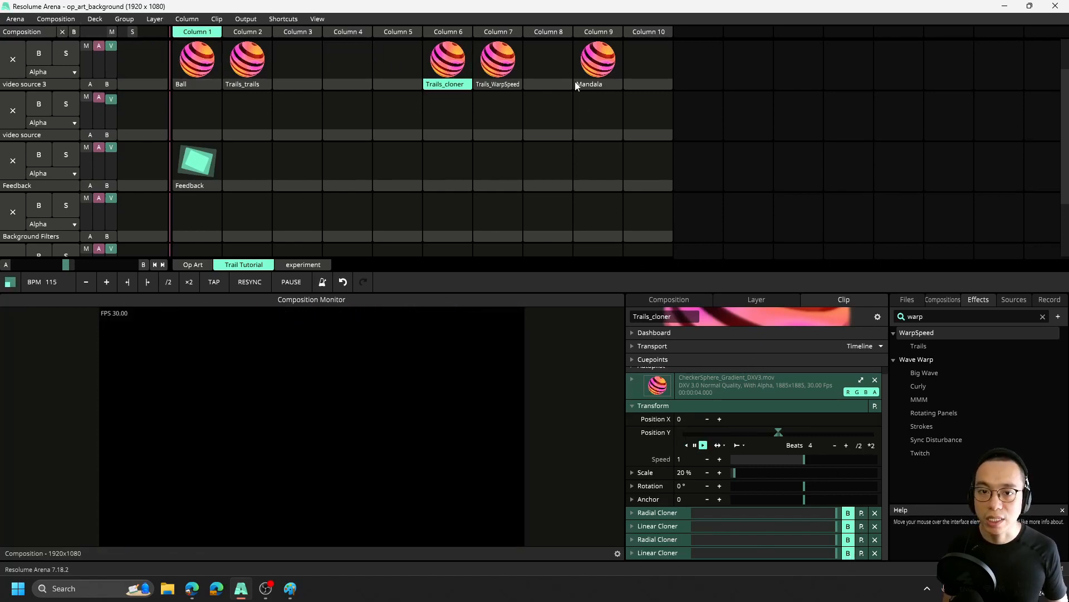
{"action": "left_click", "coordinate": [593, 66]}
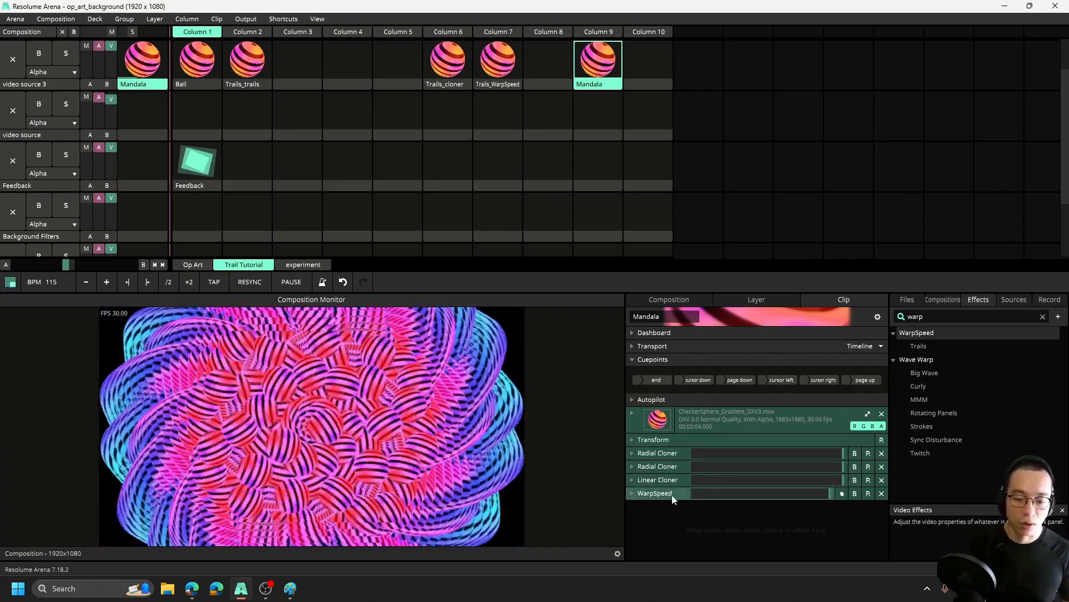
{"action": "left_click", "coordinate": [855, 452]}
{"action": "left_click", "coordinate": [855, 467]}
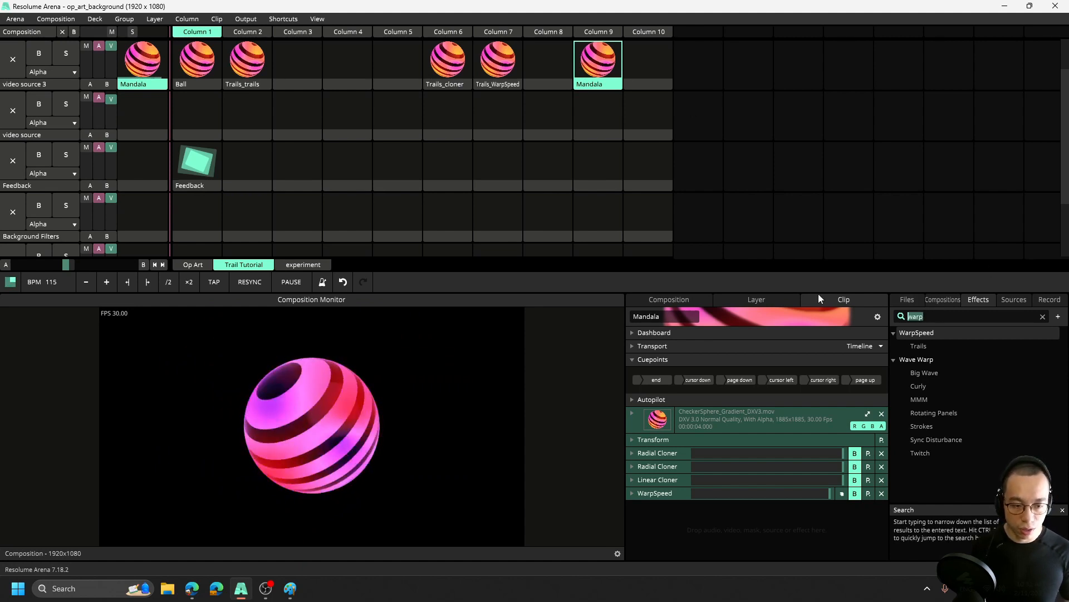
- Search the effects for "radial" and add a new Radial Cloner below the Mandala clip's existing effects
{"action": "type", "text": "radia"}
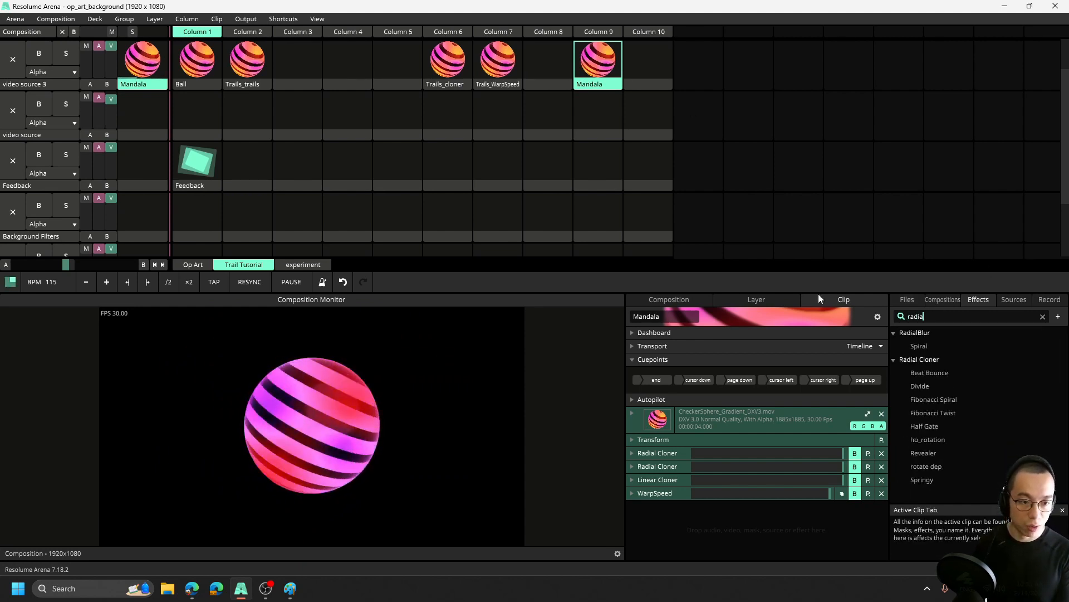
{"action": "type", "text": "l"}
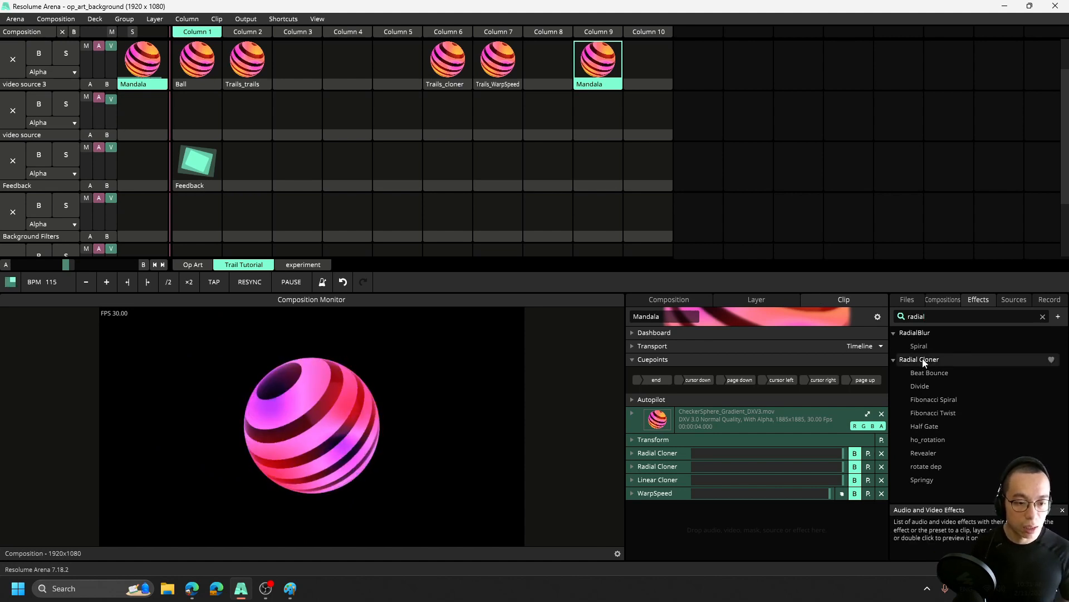
{"action": "left_click_drag", "start_coordinate": [750, 450], "coordinate": [700, 503]}
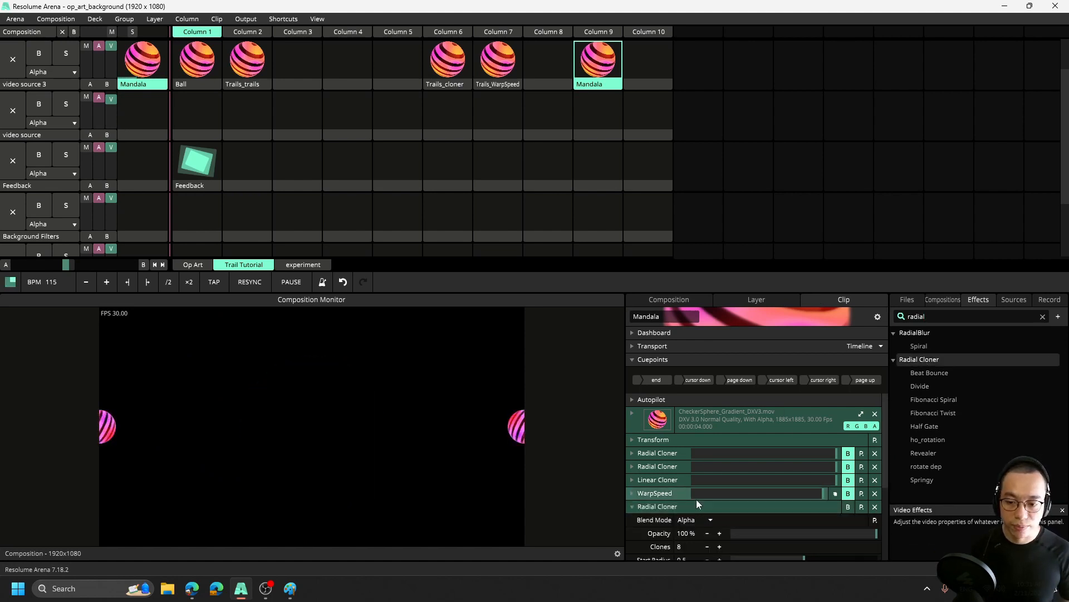
- Set the new Radial Cloner's Clones to 12 and animate its Start Radius with BPM Sync after trying several fixed radii
{"action": "scroll", "coordinate": [821, 477], "scroll_direction": "down", "scroll_amount": 3}
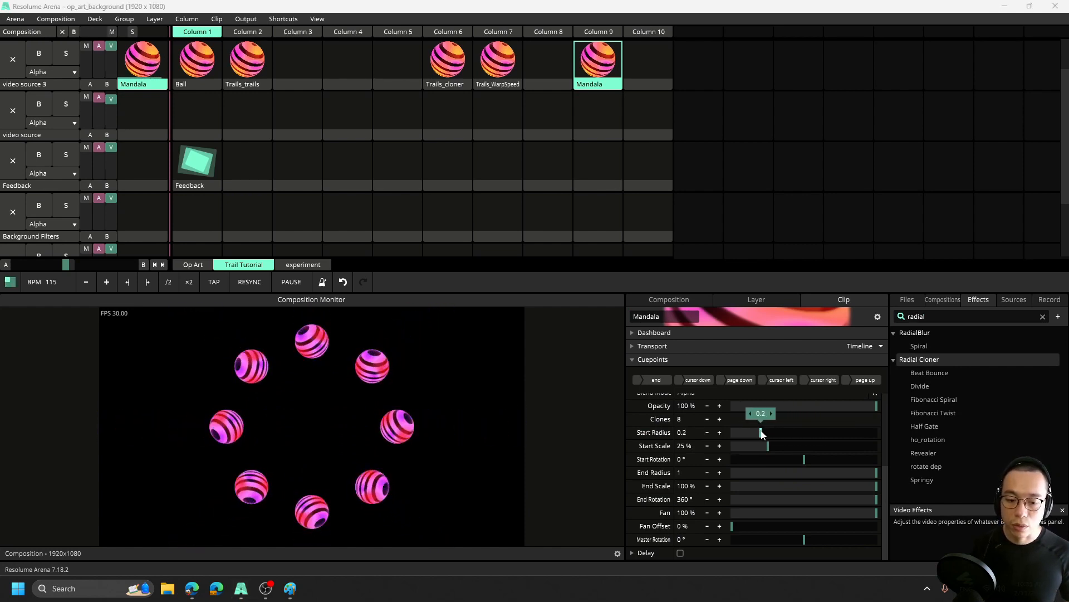
{"action": "left_click", "coordinate": [682, 420]}
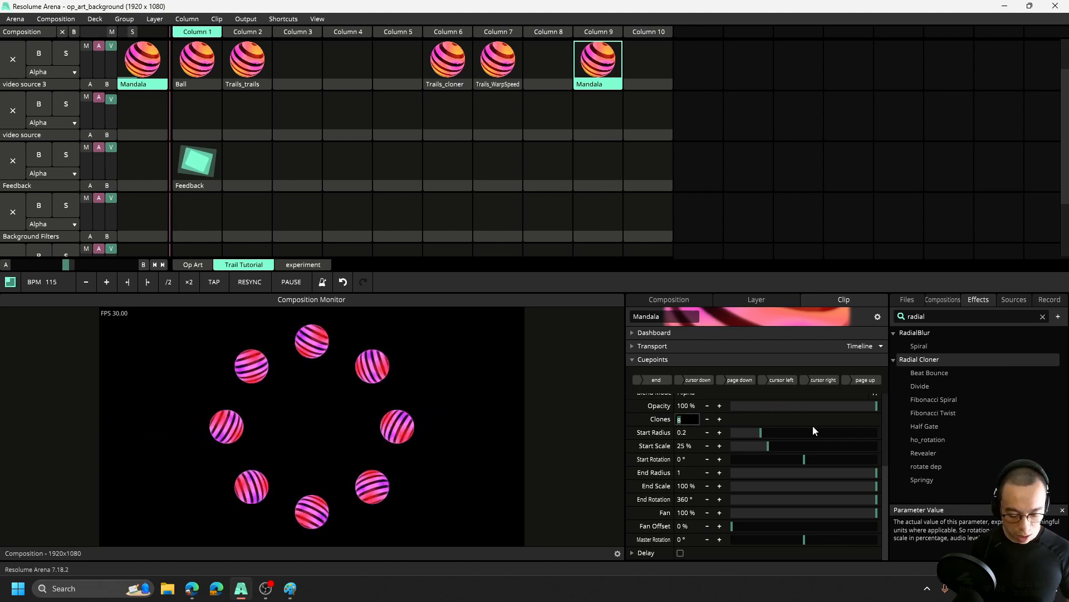
{"action": "type", "text": "12"}
{"action": "key", "text": "Return"}
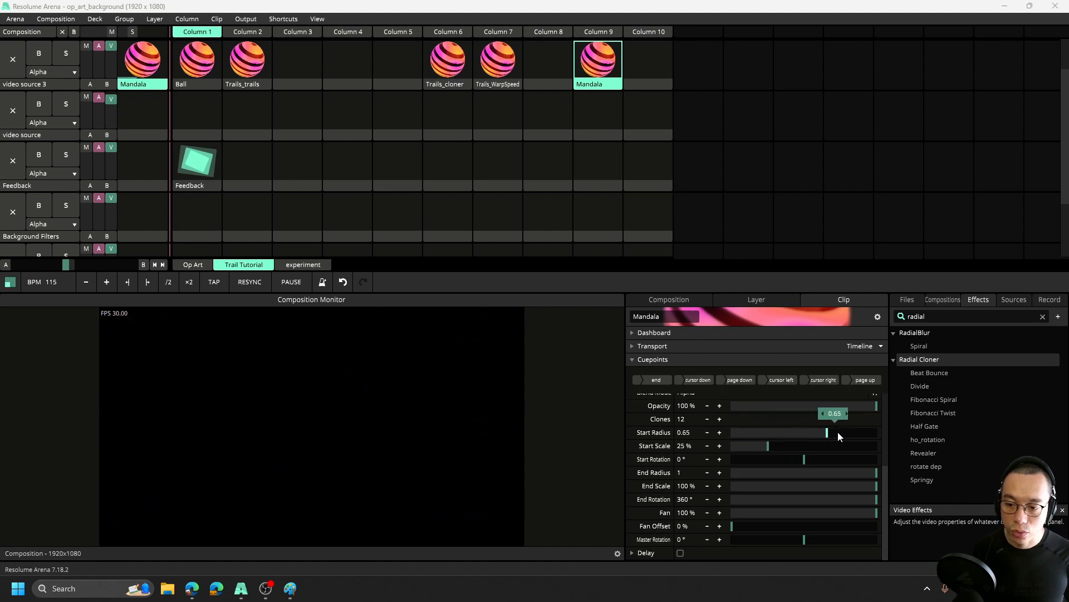
{"action": "left_click_drag", "start_coordinate": [765, 436], "coordinate": [810, 436]}
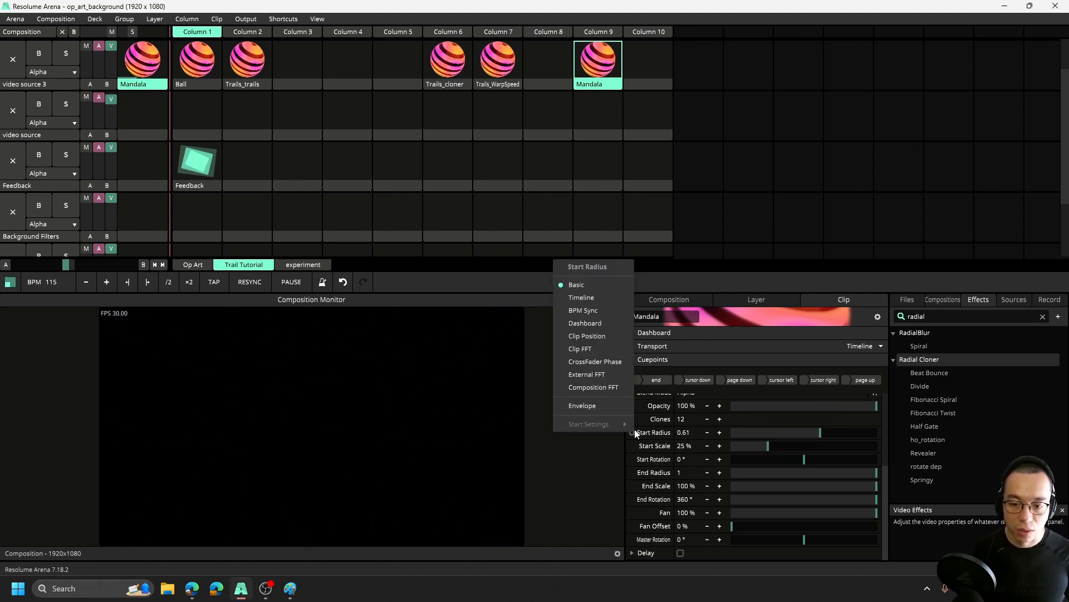
{"action": "left_click", "coordinate": [613, 314]}
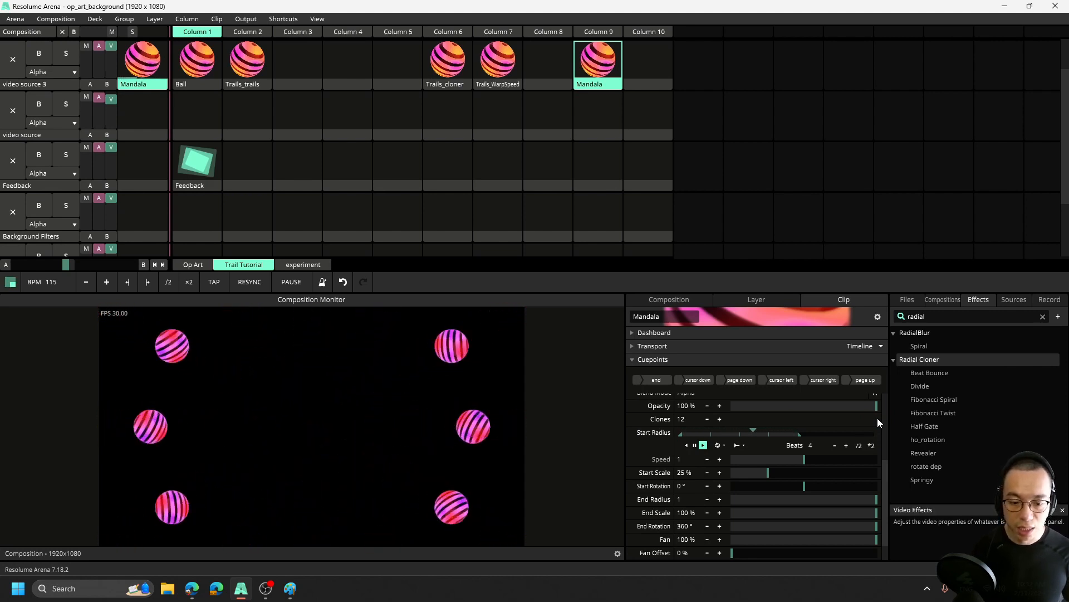
- Try the Radial Cloner's Start Scale at 100% and reset it to its default
{"action": "scroll", "coordinate": [780, 417], "scroll_direction": "down", "scroll_amount": 1}
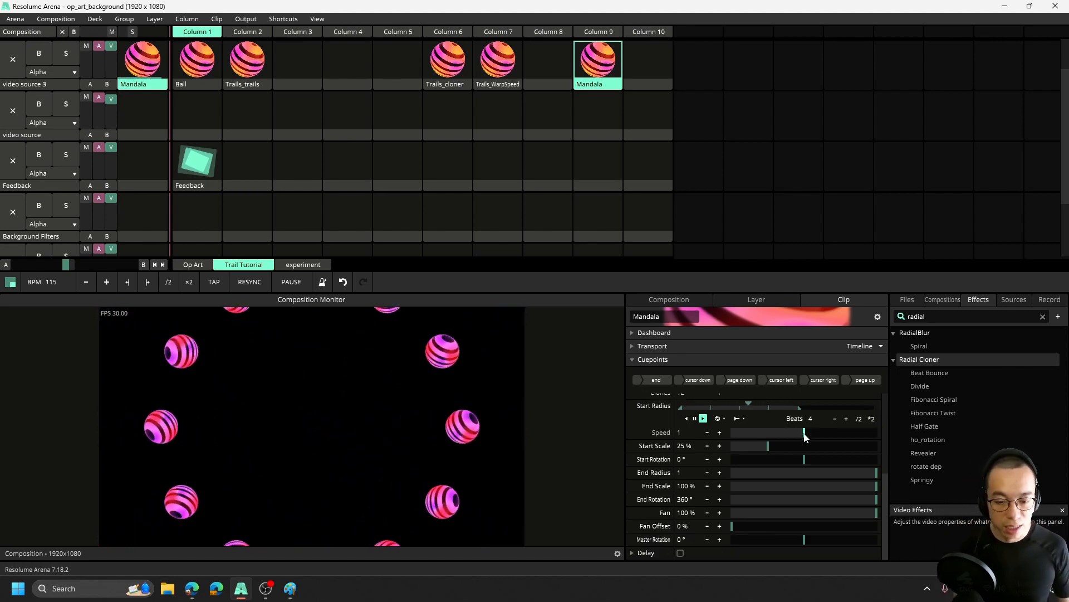
{"action": "left_click_drag", "start_coordinate": [771, 447], "coordinate": [881, 436]}
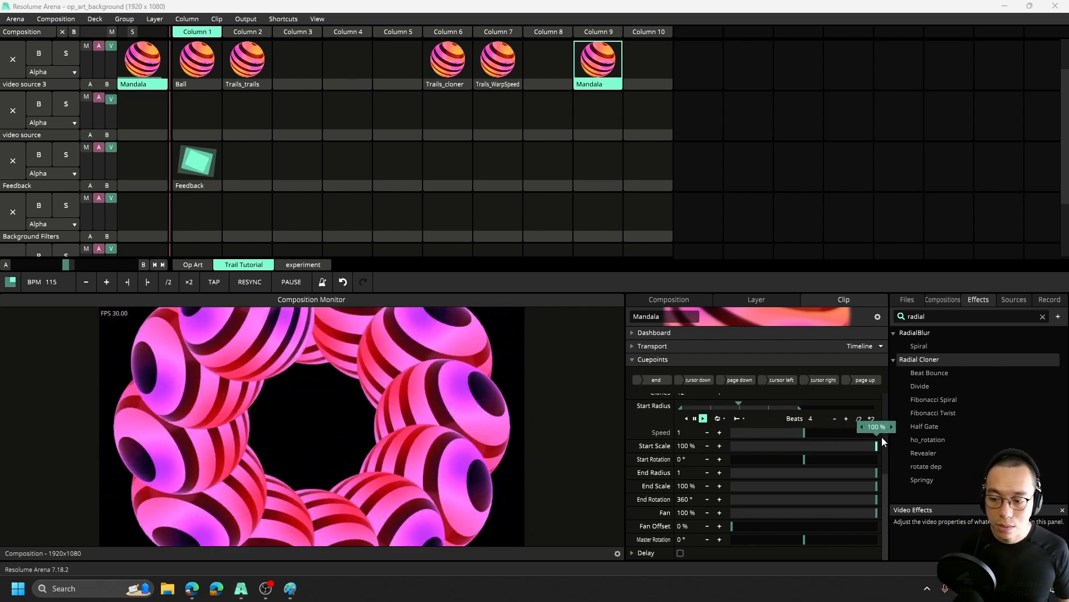
{"action": "right_click", "coordinate": [839, 448]}
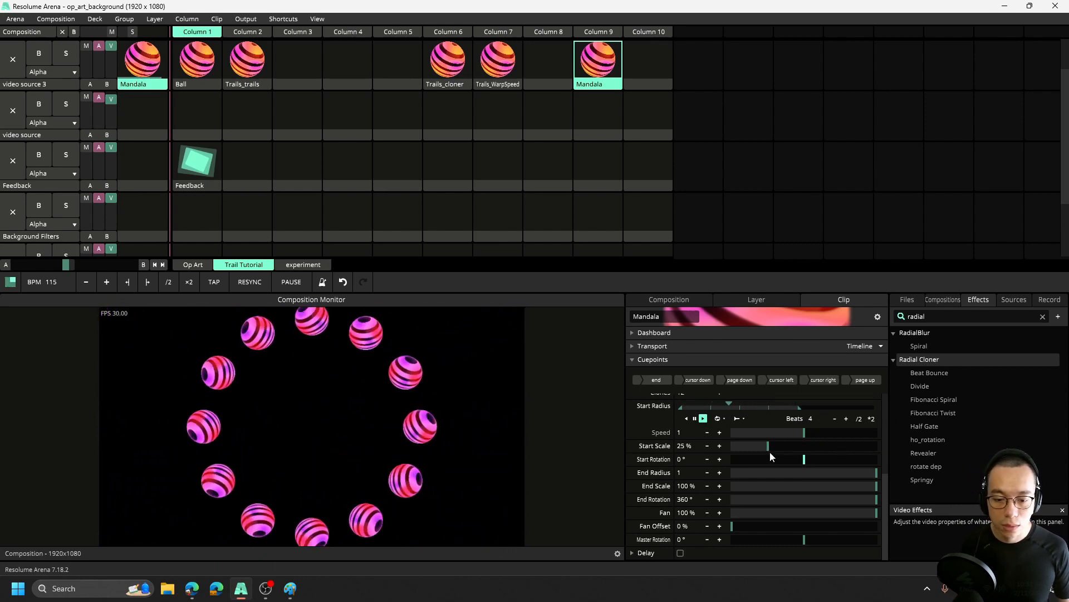
- Animate the Radial Cloner's Start Scale with BPM Sync between 25% and 50%
{"action": "left_click", "coordinate": [632, 446]}
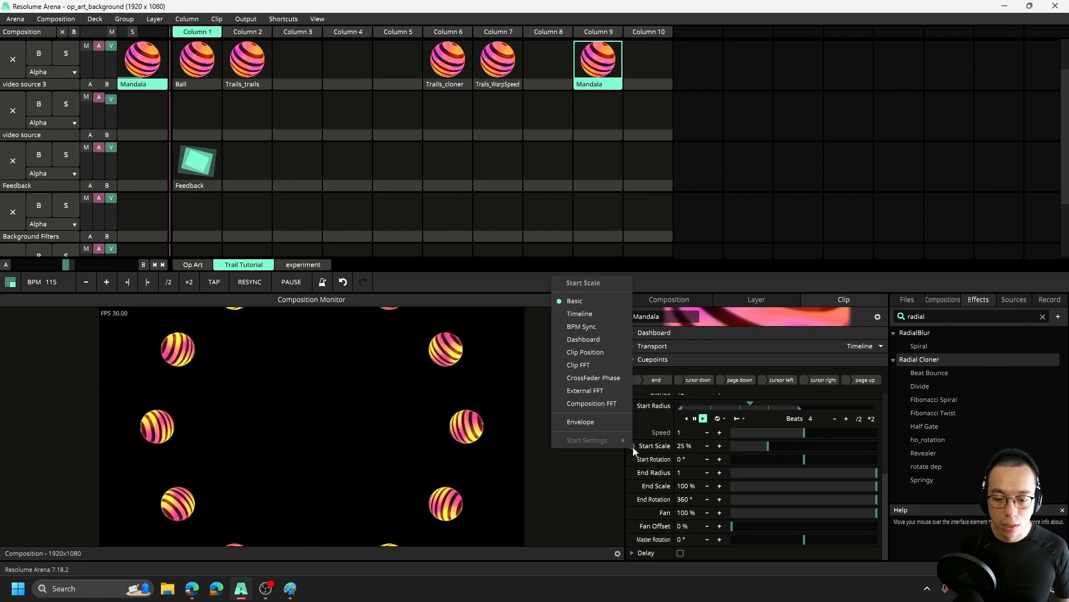
{"action": "left_click", "coordinate": [592, 327]}
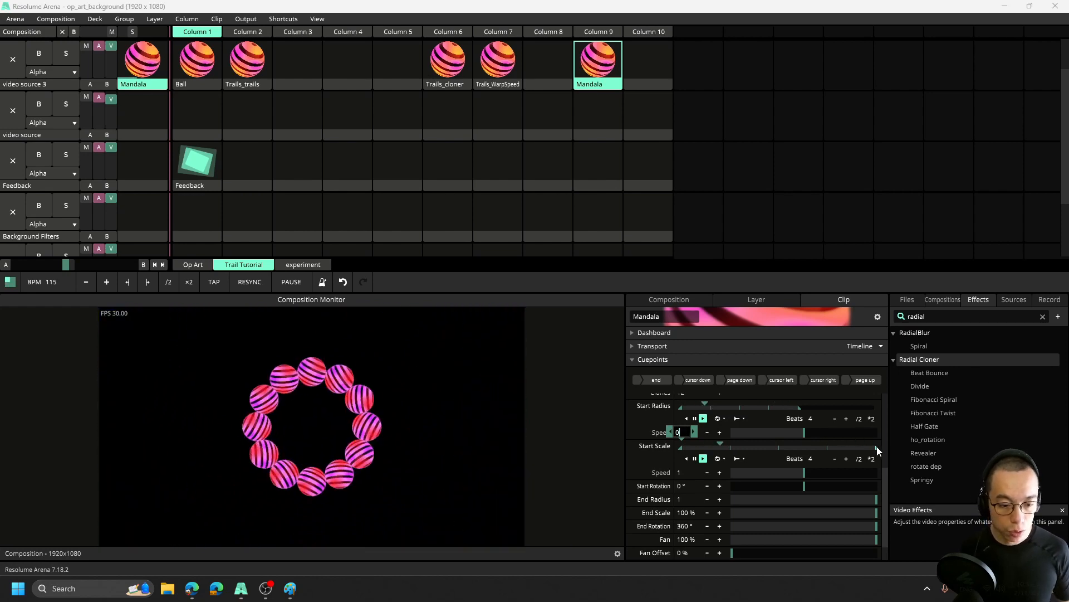
{"action": "left_click", "coordinate": [875, 431]}
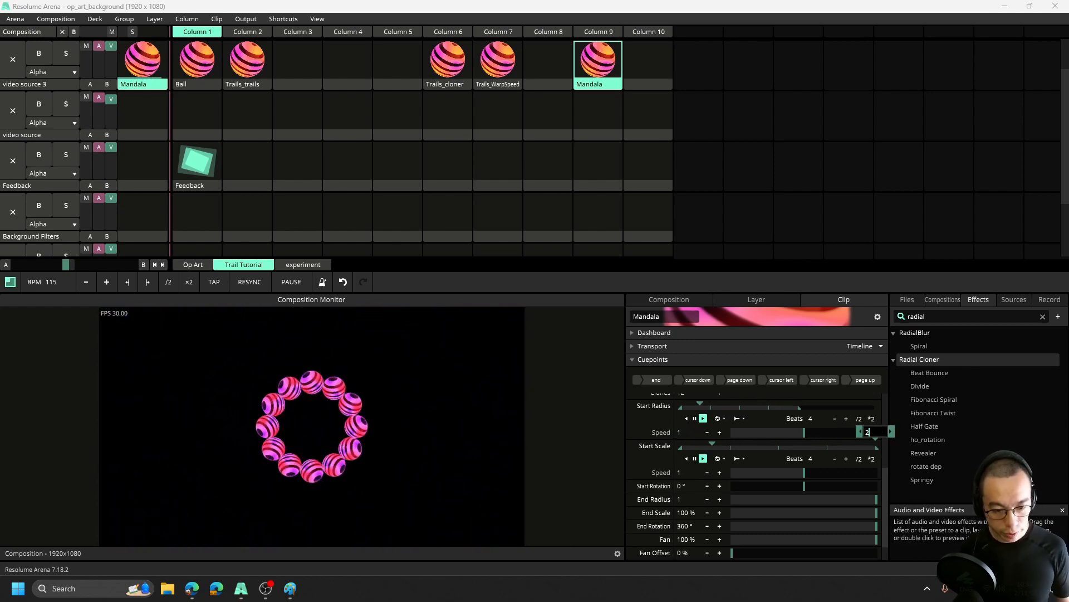
{"action": "type", "text": "25"}
{"action": "key", "text": "Return"}
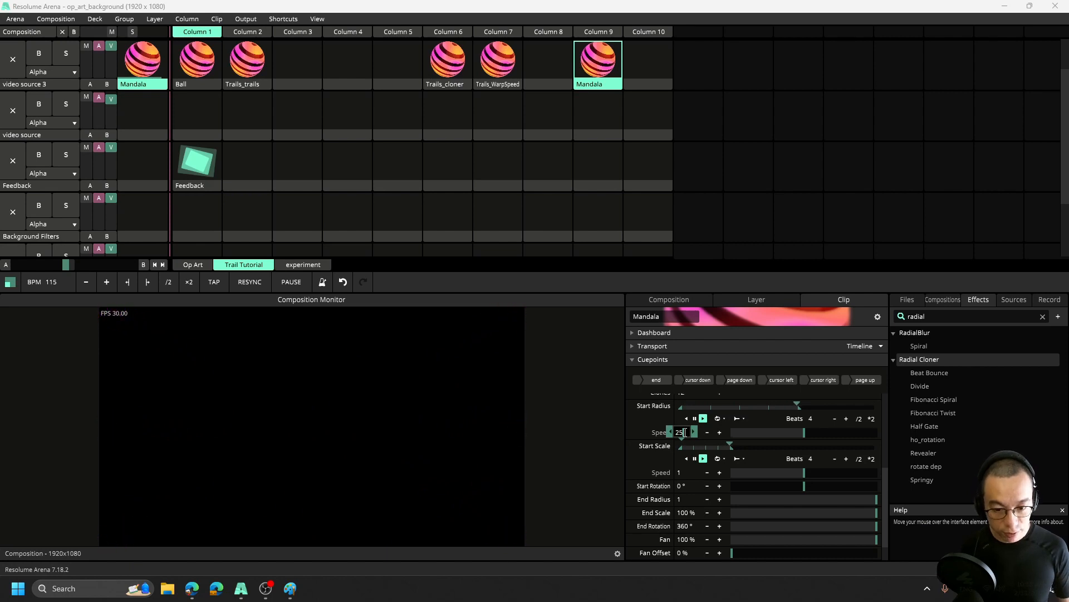
{"action": "double_click", "coordinate": [730, 431]}
{"action": "type", "text": "502"}
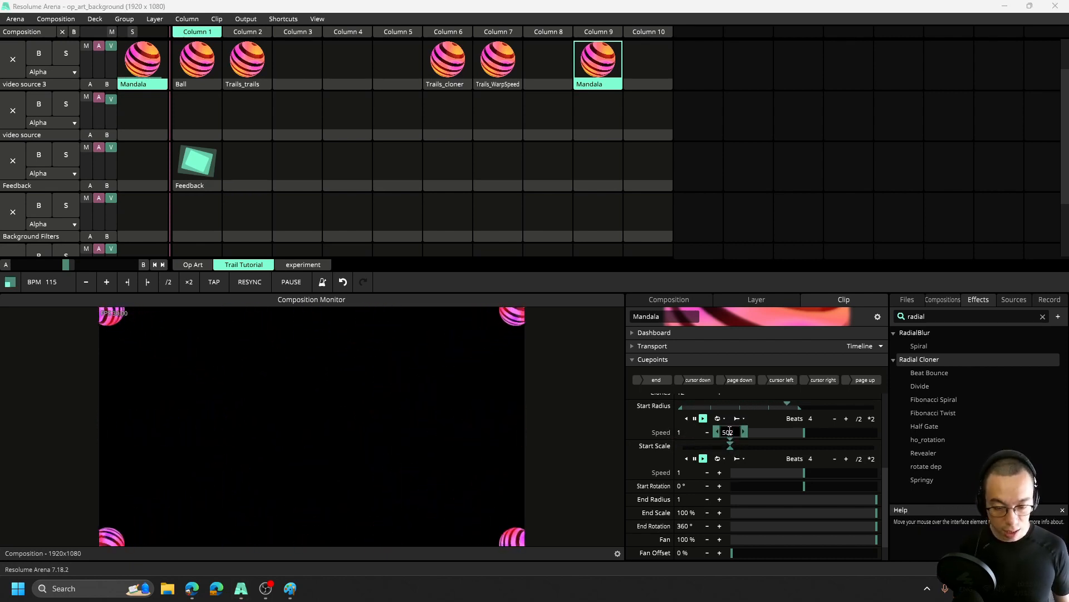
{"action": "key", "text": "Return"}
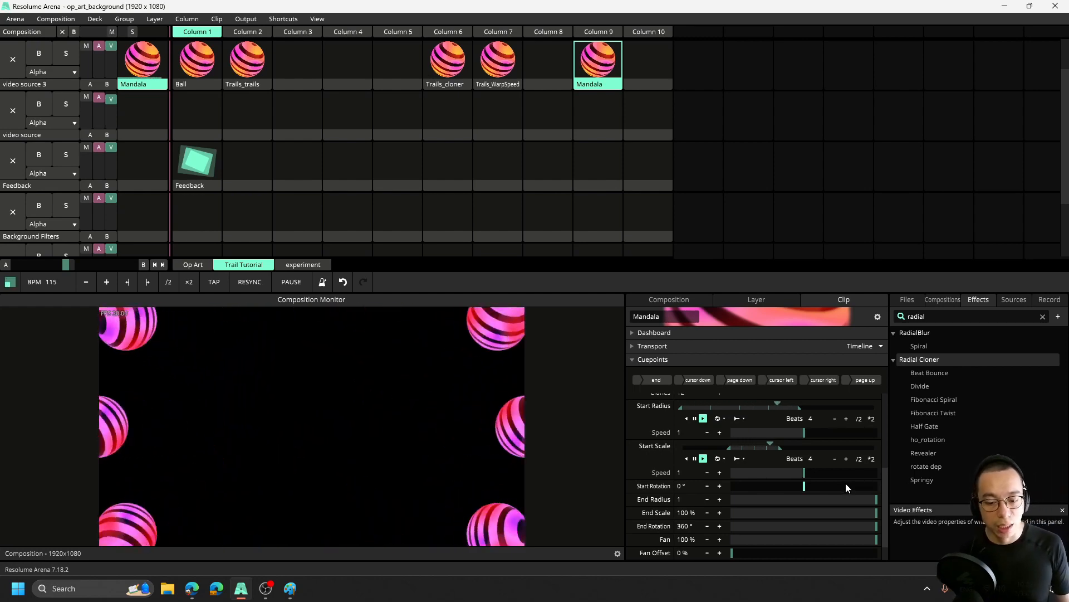
- Try the Radial Cloner's Start Rotation at about 7° and animate it with BPM Sync
{"action": "mouse_move", "coordinate": [804, 486]}
{"action": "left_mouse_down"}
{"action": "mouse_move", "coordinate": [746, 486]}
{"action": "mouse_move", "coordinate": [913, 487]}
{"action": "mouse_move", "coordinate": [809, 491]}
{"action": "left_mouse_up"}
{"action": "right_click", "coordinate": [633, 484]}
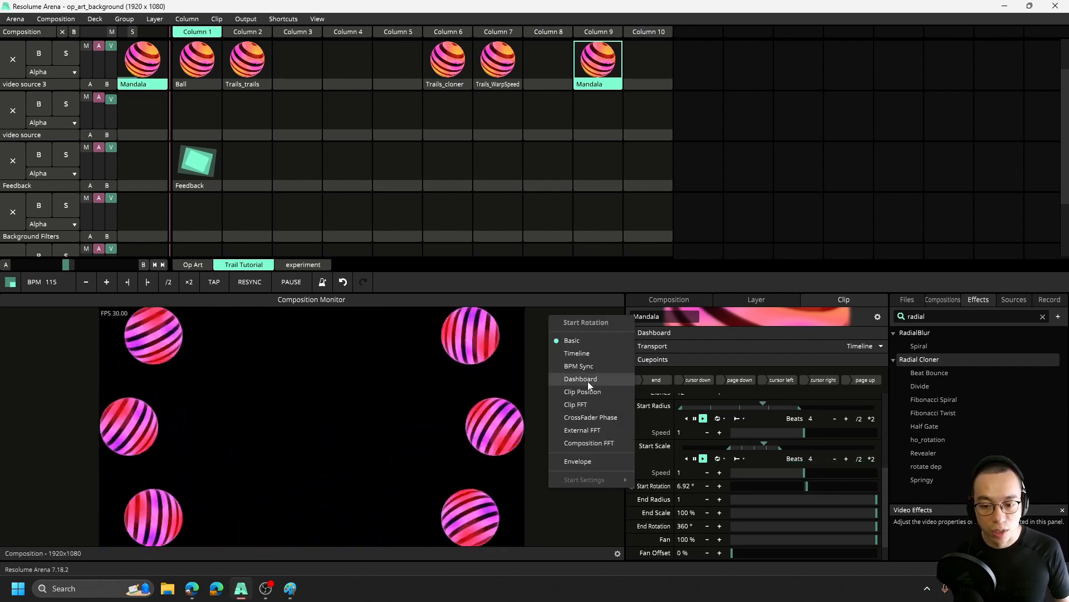
{"action": "left_click", "coordinate": [588, 366]}
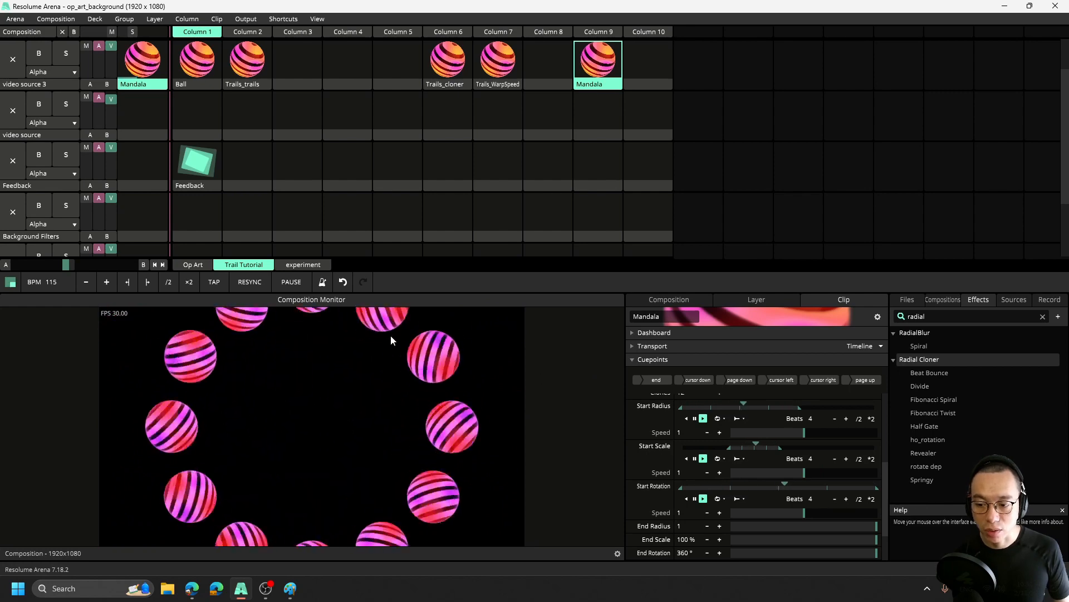
- Try different values for the Radial Cloner's End, Fan, Fan Offset and Master Rotation settings, restoring each to its default
{"action": "scroll", "coordinate": [838, 474], "scroll_direction": "down", "scroll_amount": 2}
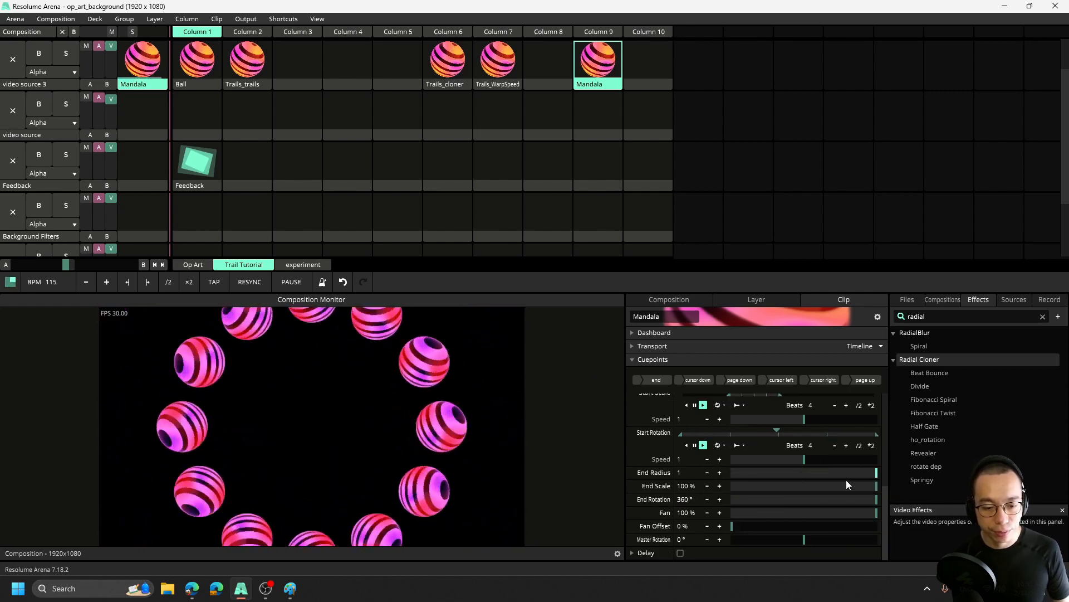
{"action": "left_click_drag", "start_coordinate": [873, 473], "coordinate": [787, 486]}
{"action": "left_click_drag", "start_coordinate": [721, 489], "coordinate": [951, 500]}
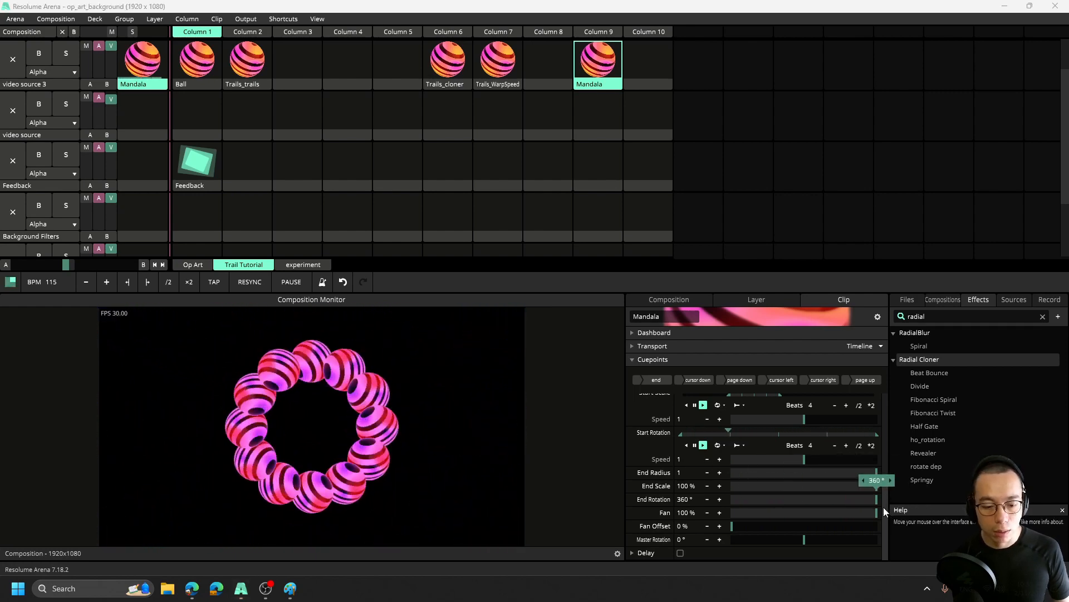
{"action": "mouse_move", "coordinate": [877, 513]}
{"action": "left_mouse_down"}
{"action": "mouse_move", "coordinate": [782, 513]}
{"action": "mouse_move", "coordinate": [890, 511]}
{"action": "left_mouse_up"}
{"action": "left_click_drag", "start_coordinate": [746, 525], "coordinate": [881, 525]}
{"action": "double_click", "coordinate": [870, 525]}
{"action": "mouse_move", "coordinate": [807, 539]}
{"action": "left_mouse_down"}
{"action": "mouse_move", "coordinate": [894, 537]}
{"action": "mouse_move", "coordinate": [796, 536]}
{"action": "left_mouse_up"}
{"action": "double_click", "coordinate": [796, 535]}
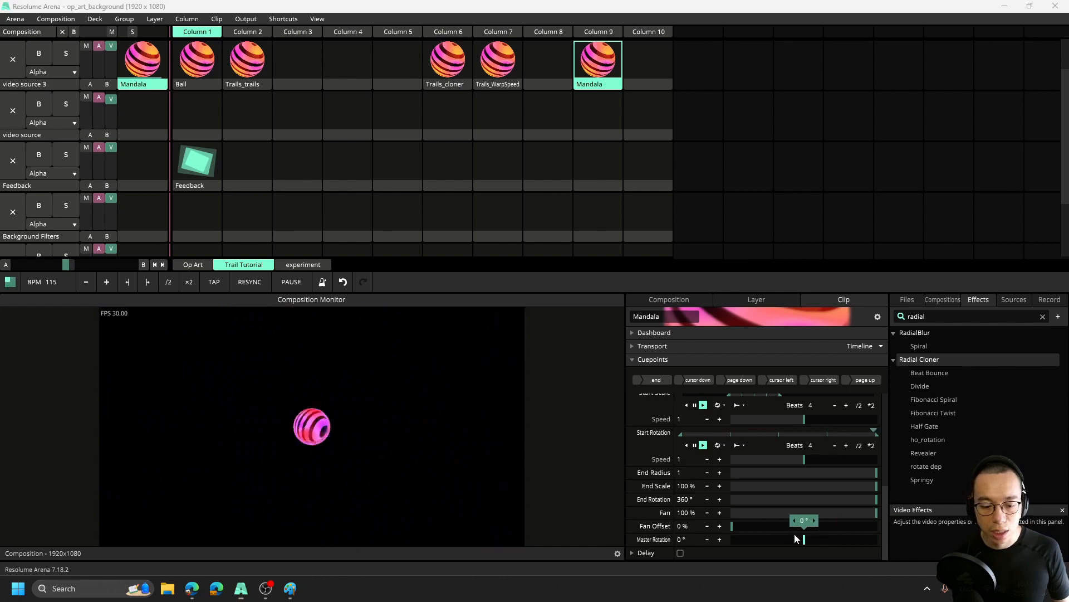
{"action": "left_click_drag", "start_coordinate": [733, 526], "coordinate": [824, 527]}
{"action": "double_click", "coordinate": [816, 528]}
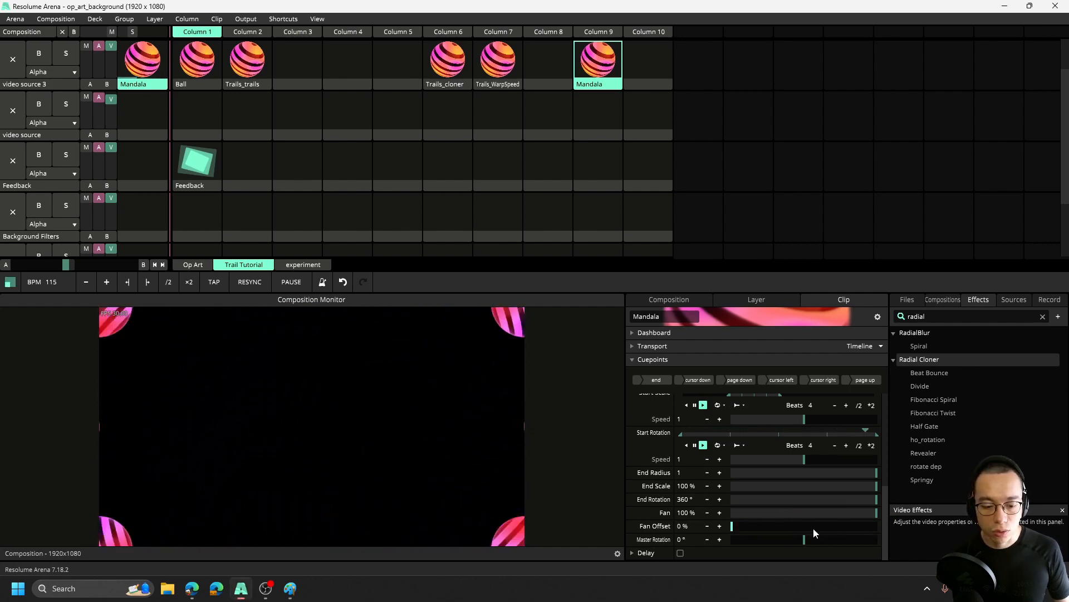
- Animate the Radial Cloner's Master Rotation with BPM Sync over 16 beats and enable the effect's Delay
{"action": "right_click", "coordinate": [630, 540]}
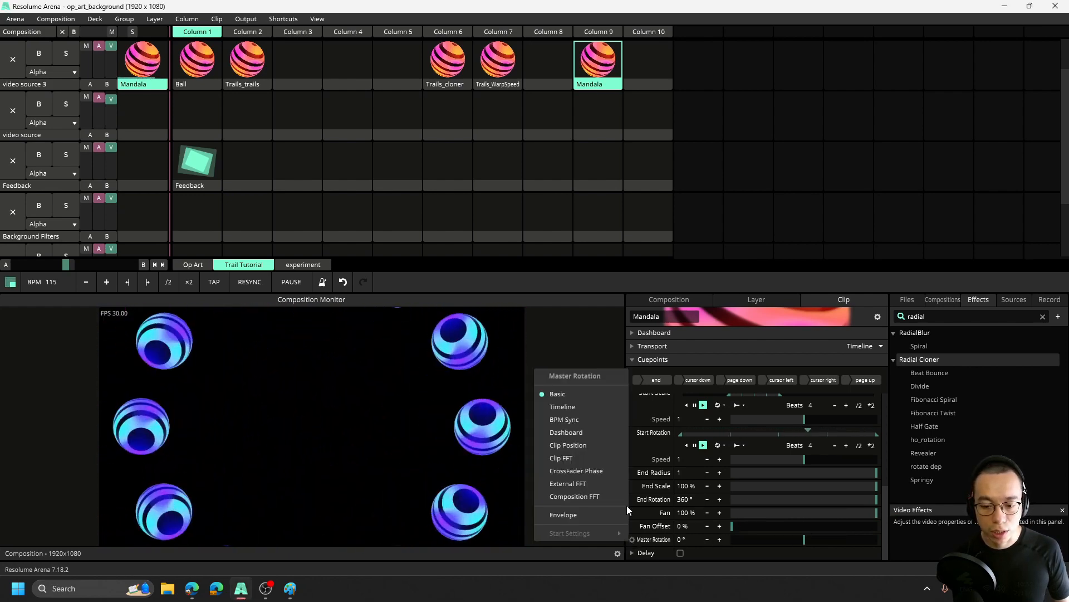
{"action": "left_click", "coordinate": [607, 420]}
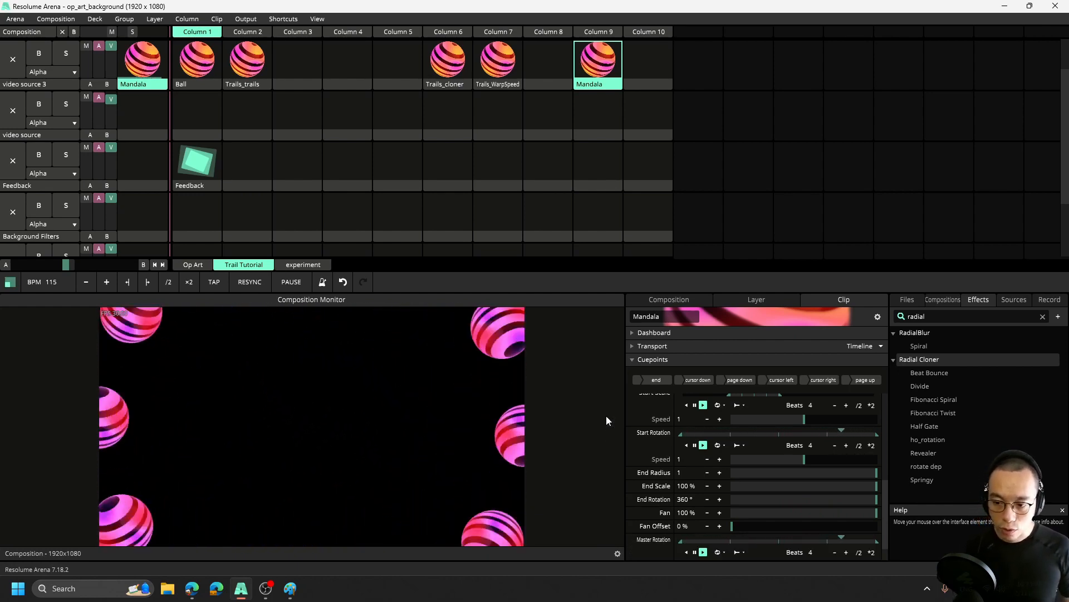
{"action": "scroll", "coordinate": [824, 457], "scroll_direction": "down", "scroll_amount": 2}
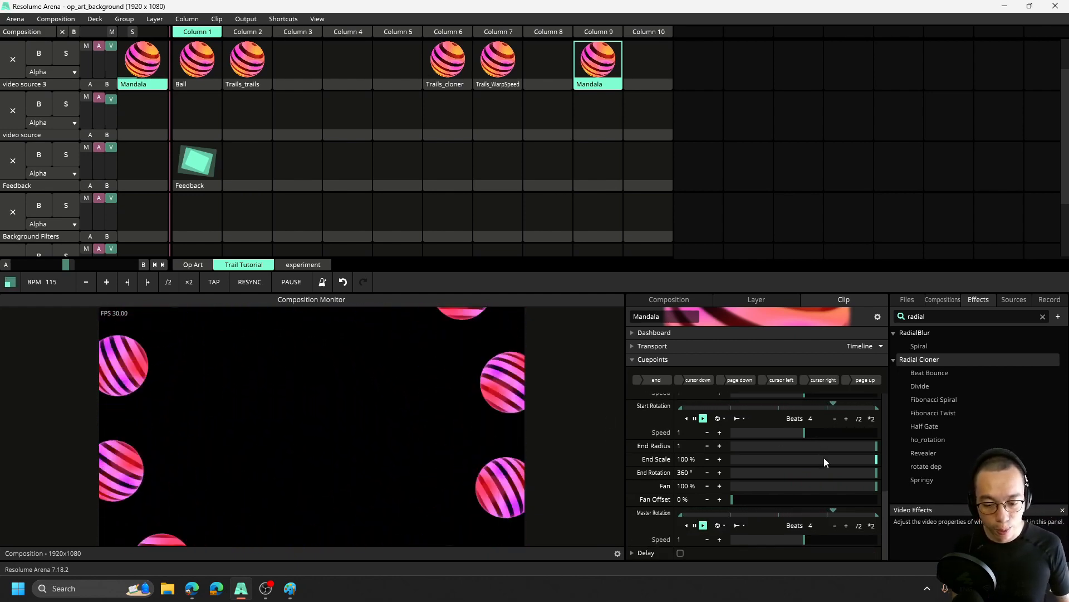
{"action": "left_click", "coordinate": [681, 553]}
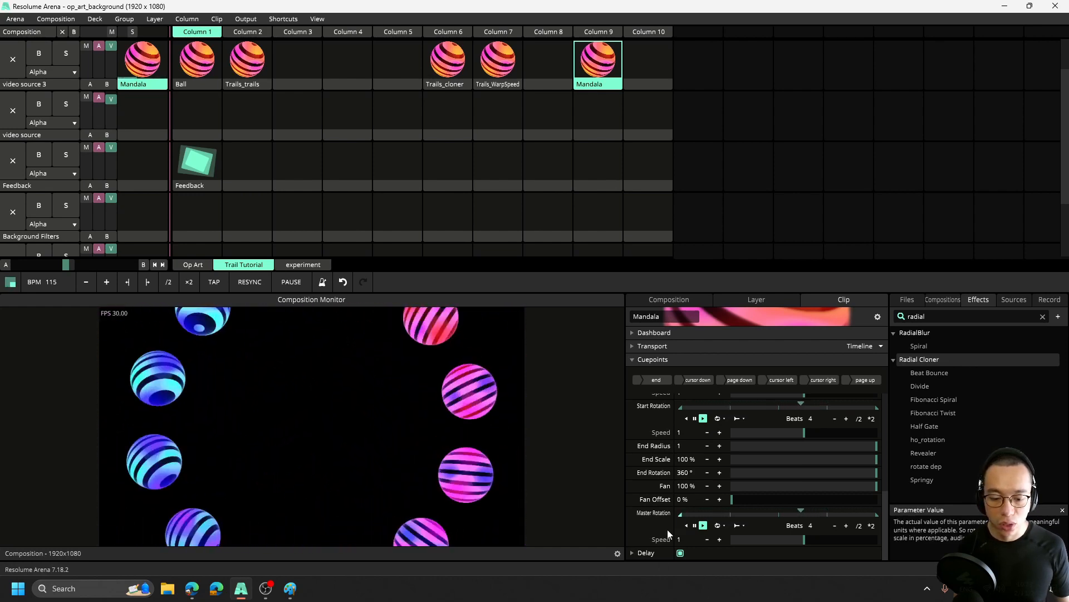
{"action": "left_click", "coordinate": [632, 552]}
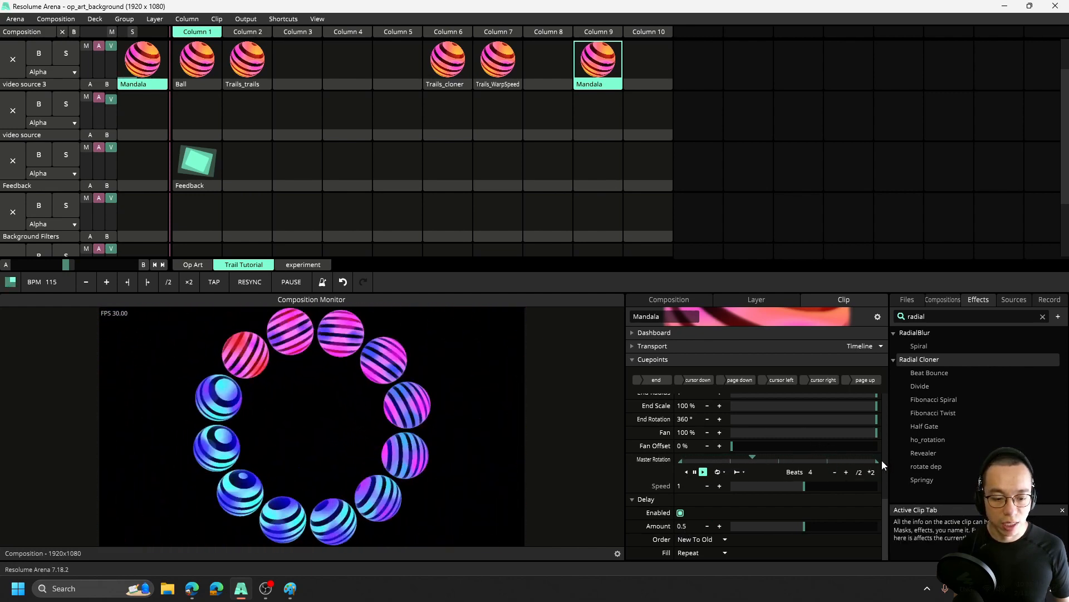
{"action": "left_click", "coordinate": [871, 473]}
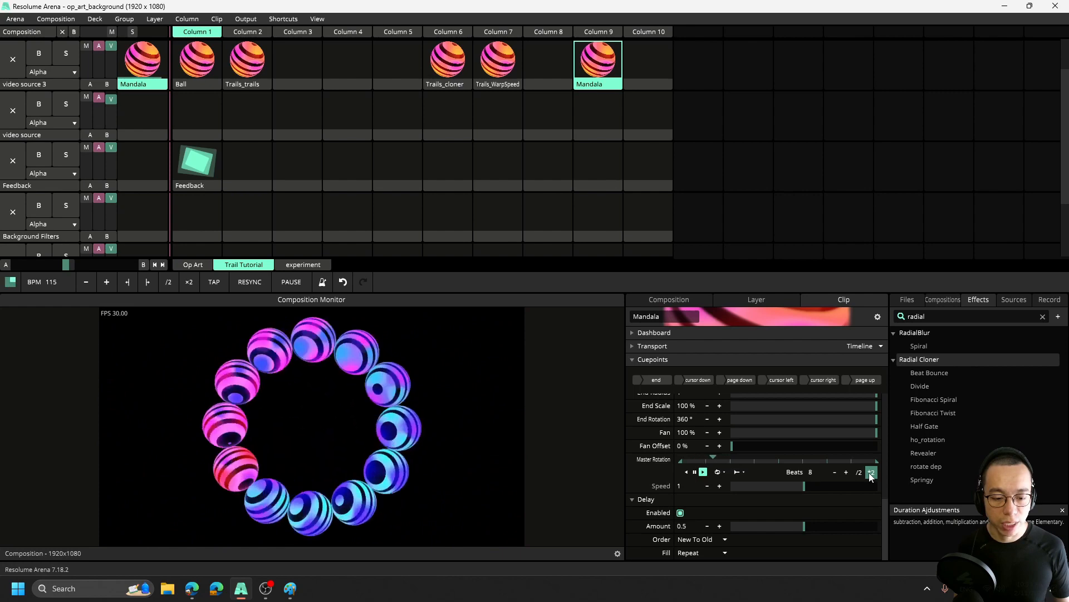
{"action": "left_click", "coordinate": [871, 473]}
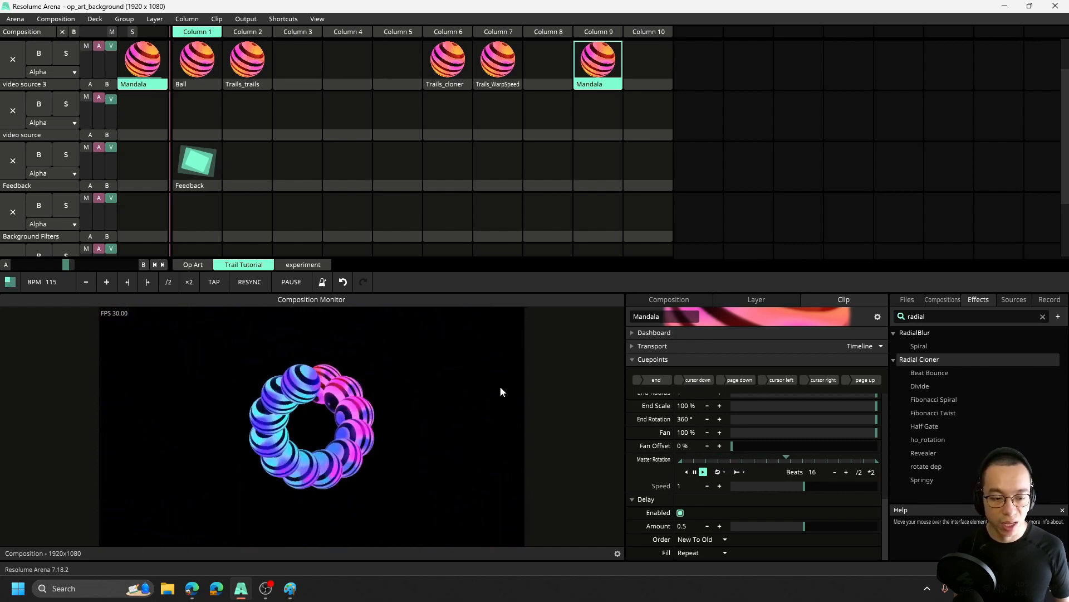
- Search the effects for "linear" and add a Linear Cloner below the collapsed Radial Cloner on the Mandala clip
{"action": "scroll", "coordinate": [641, 412], "scroll_direction": "up", "scroll_amount": 10}
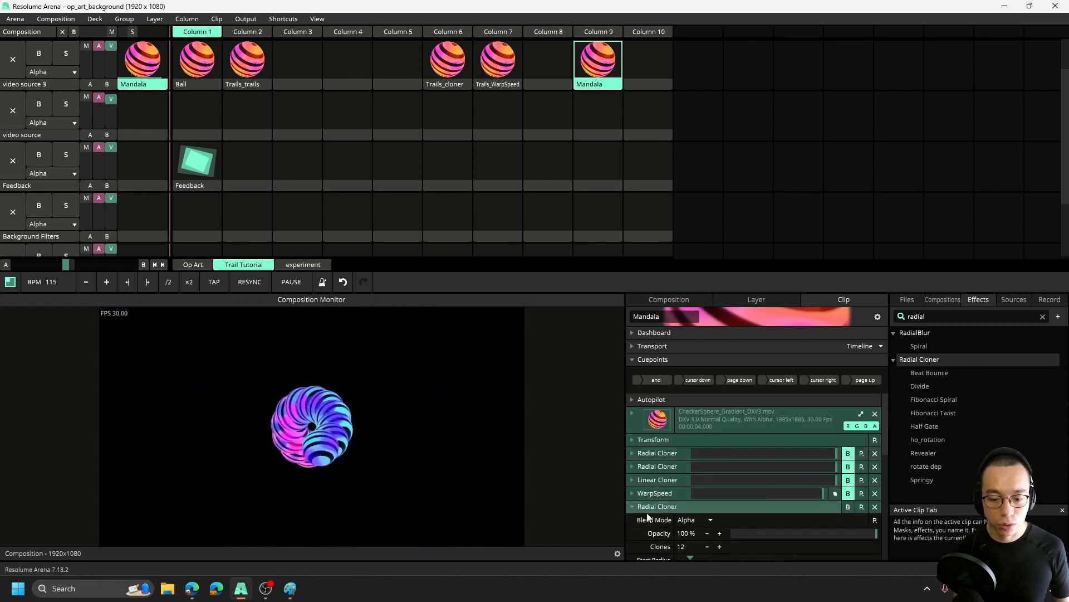
{"action": "left_click", "coordinate": [633, 505]}
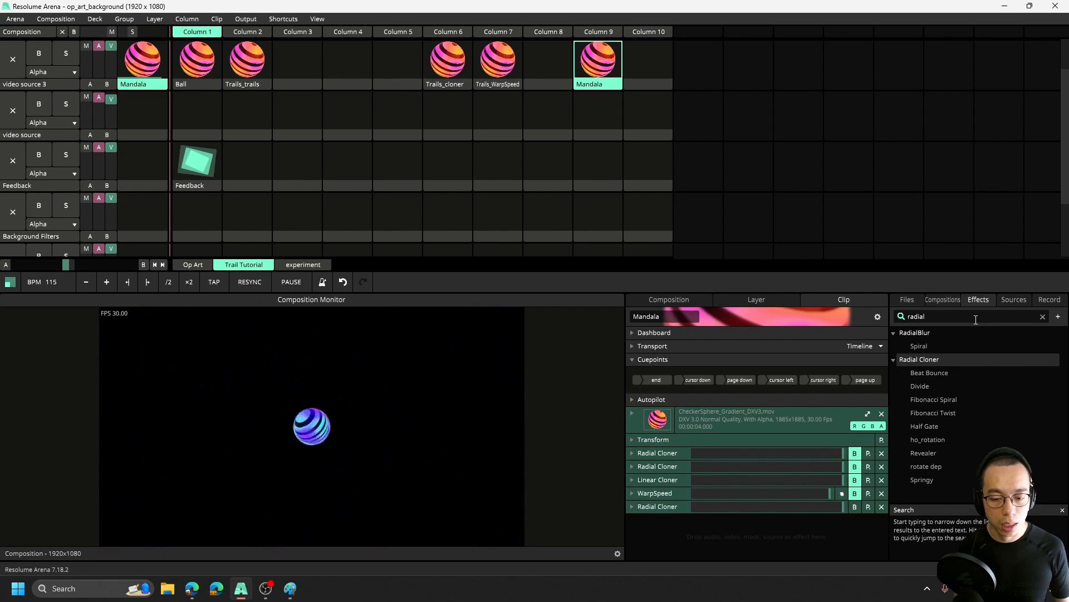
{"action": "left_click_drag", "start_coordinate": [972, 317], "coordinate": [861, 317]}
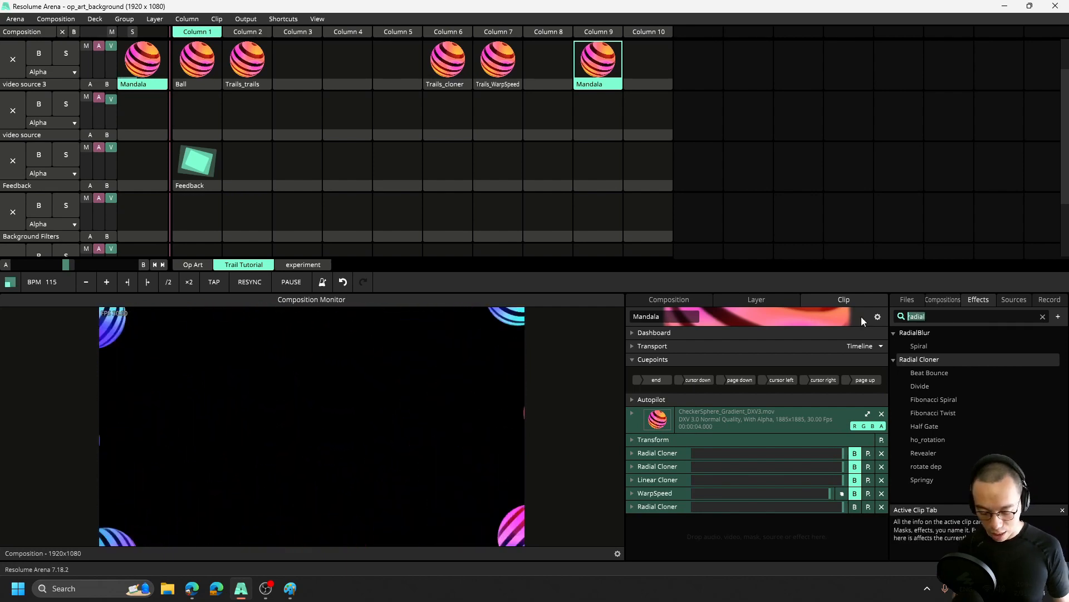
{"action": "type", "text": "linear"}
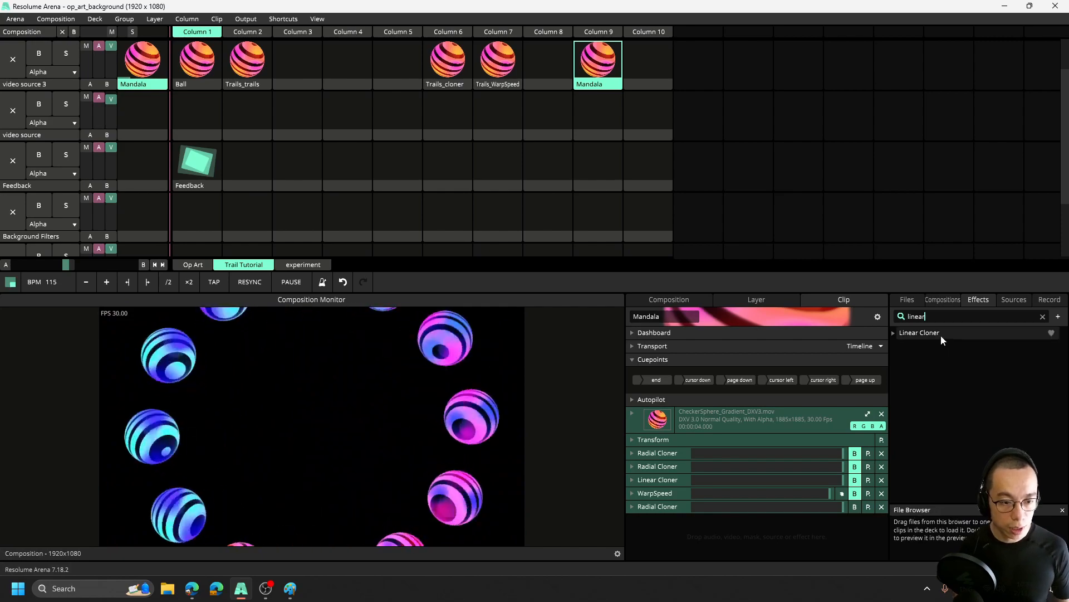
{"action": "mouse_move", "coordinate": [941, 336]}
{"action": "left_mouse_down"}
{"action": "mouse_move", "coordinate": [784, 523]}
{"action": "mouse_move", "coordinate": [783, 511]}
{"action": "left_mouse_up"}
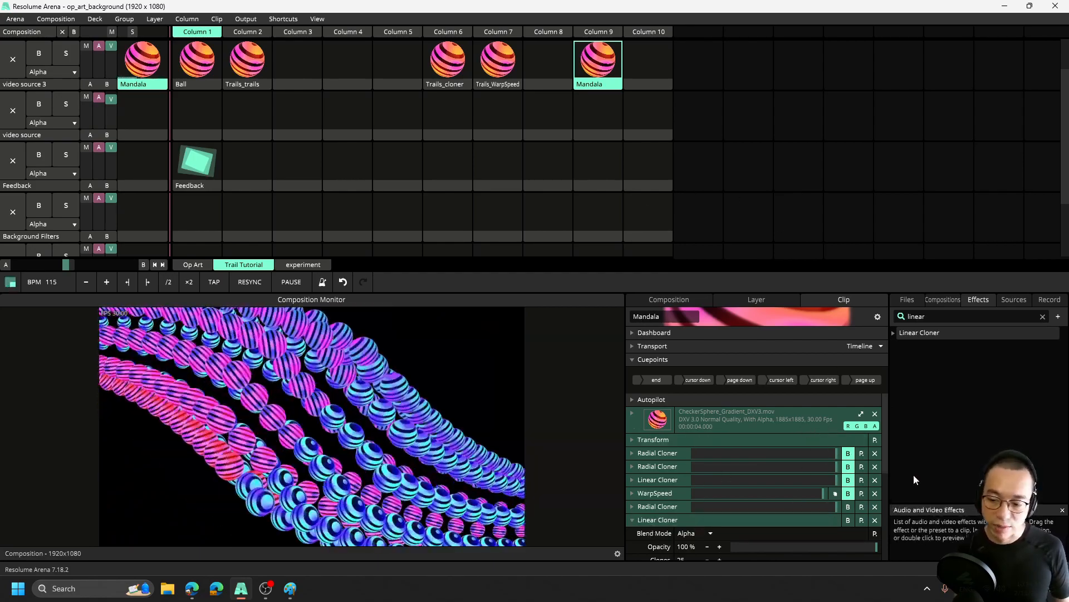
- Set the new Linear Cloner's Clones to 50
{"action": "scroll", "coordinate": [827, 476], "scroll_direction": "down", "scroll_amount": 2}
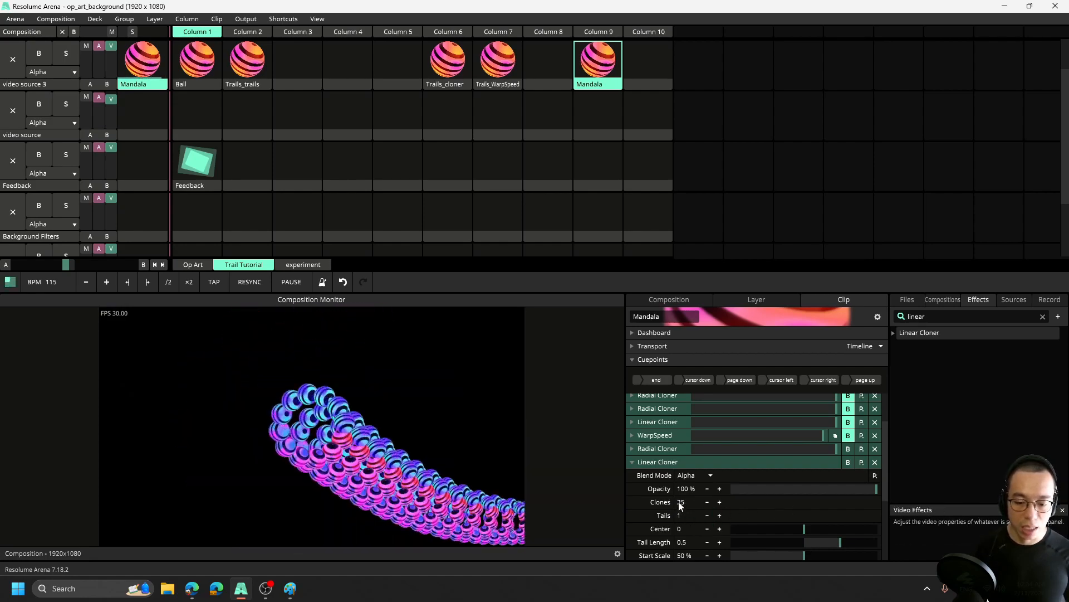
{"action": "double_click", "coordinate": [681, 504]}
{"action": "type", "text": "50"}
{"action": "key", "text": "Return"}
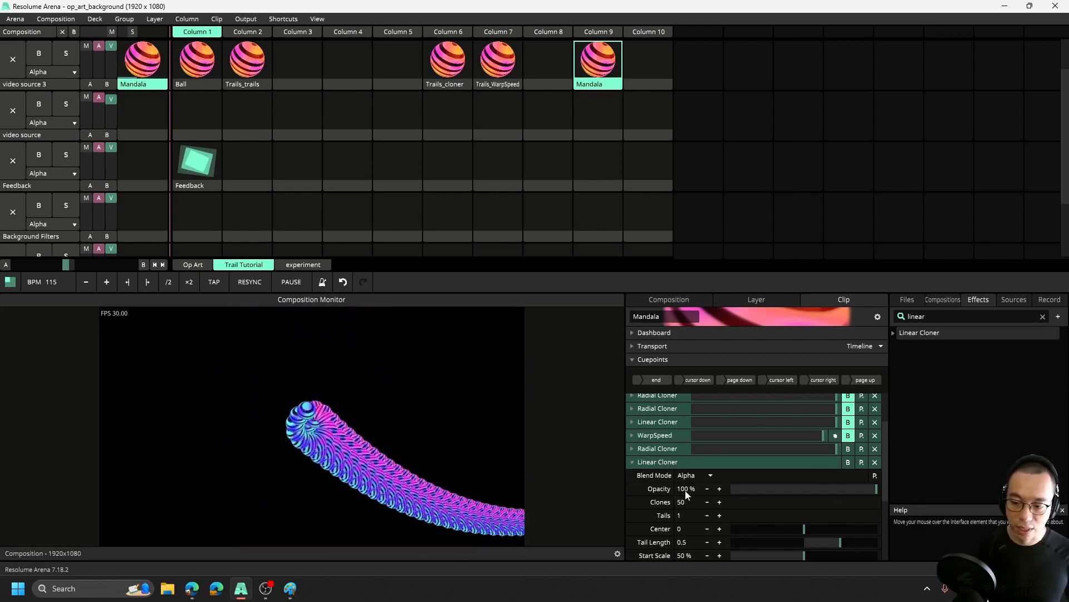
- Set the Linear Cloner's Distortion to 0% and its Tail Length to 0
{"action": "scroll", "coordinate": [835, 481], "scroll_direction": "down", "scroll_amount": 4}
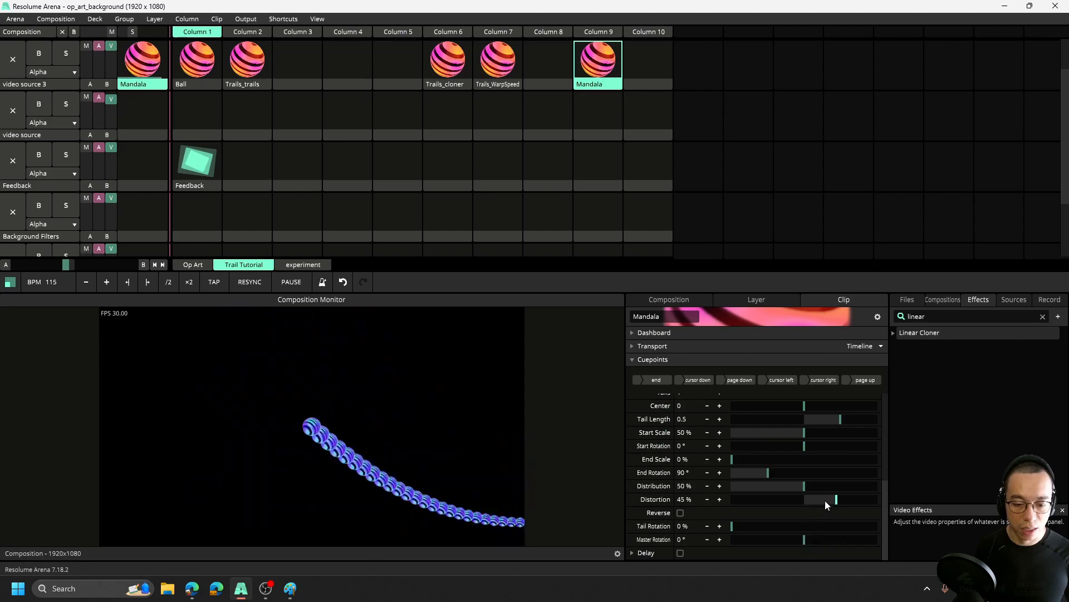
{"action": "double_click", "coordinate": [837, 481]}
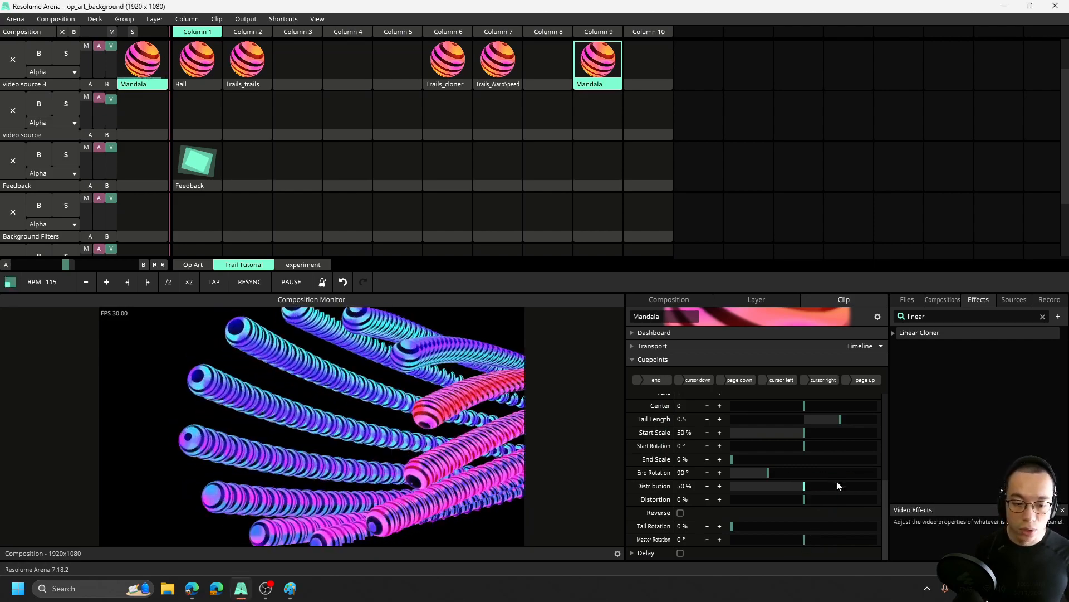
{"action": "scroll", "coordinate": [836, 480], "scroll_direction": "up", "scroll_amount": 2}
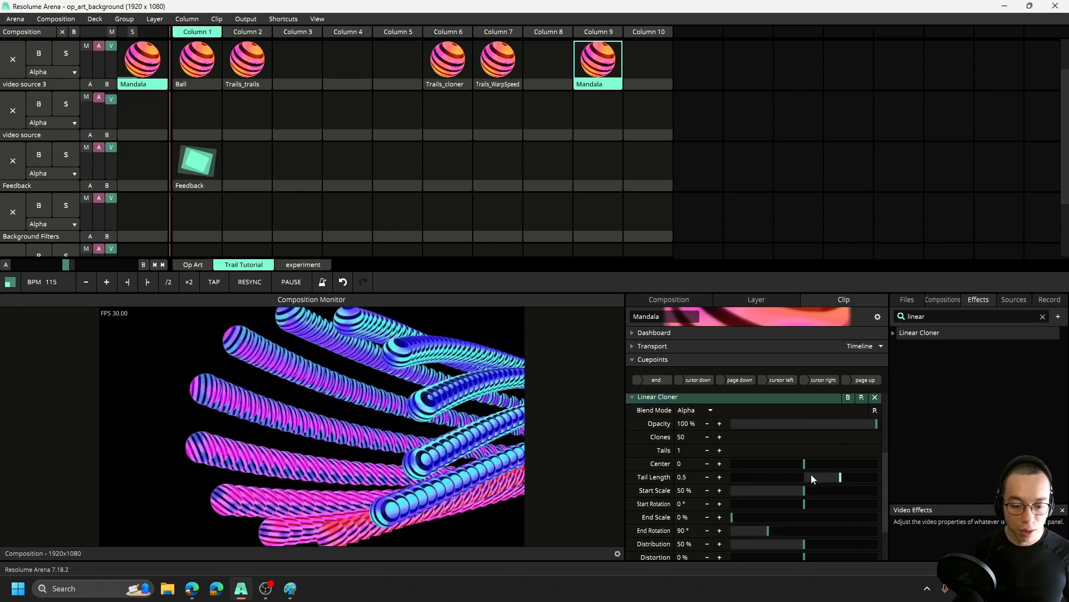
{"action": "left_click_drag", "start_coordinate": [839, 478], "coordinate": [817, 478]}
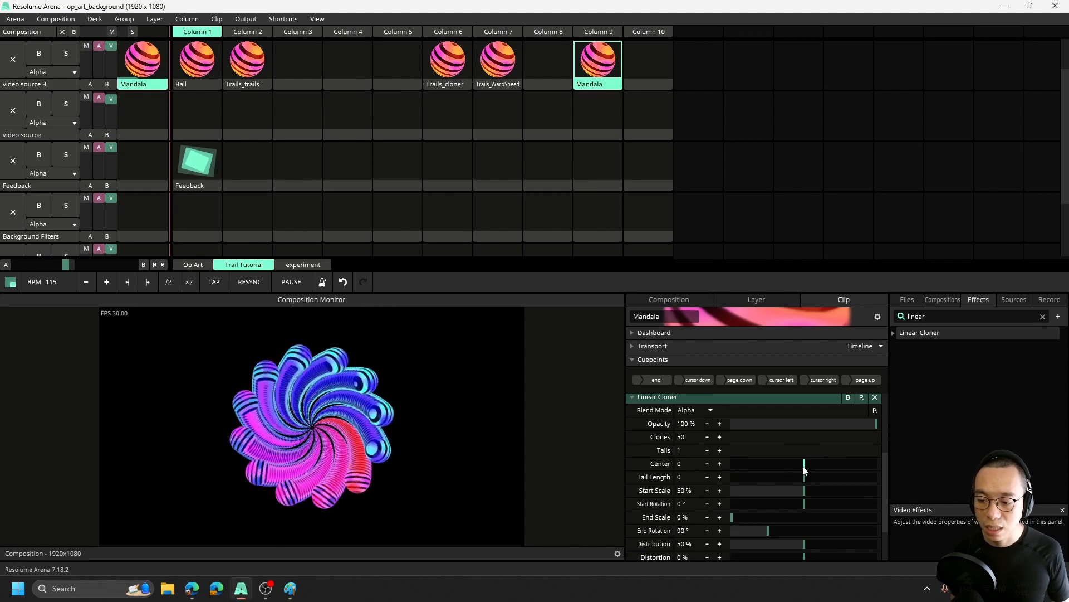
- Search the effects for "radial", add another Radial Cloner below the new Linear Cloner, and set its Start Radius to about 0.23
{"action": "scroll", "coordinate": [644, 419], "scroll_direction": "up", "scroll_amount": 3}
{"action": "left_click", "coordinate": [630, 513]}
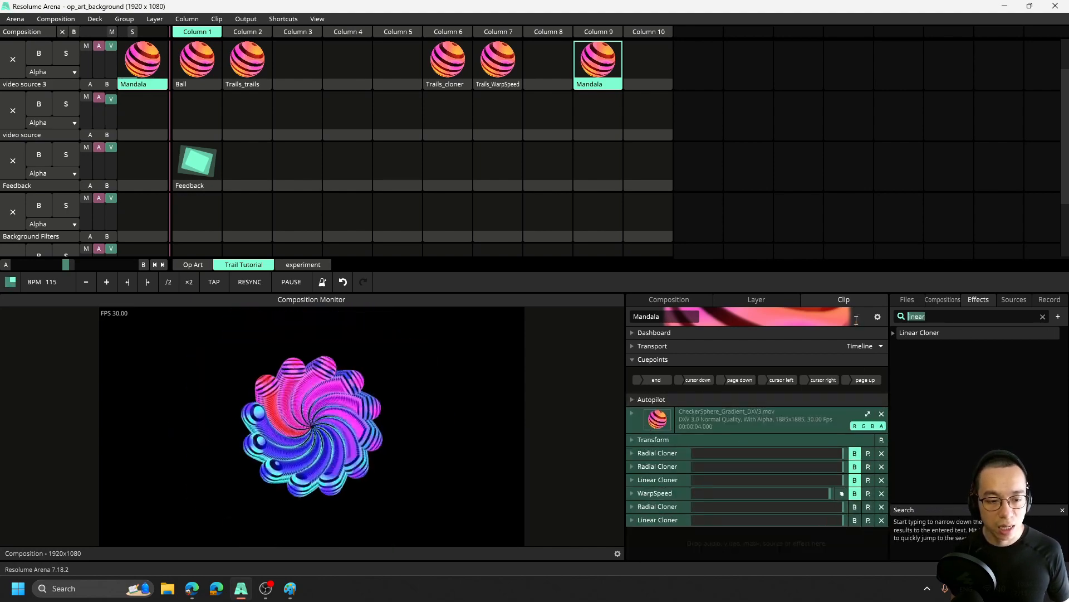
{"action": "type", "text": "ra"}
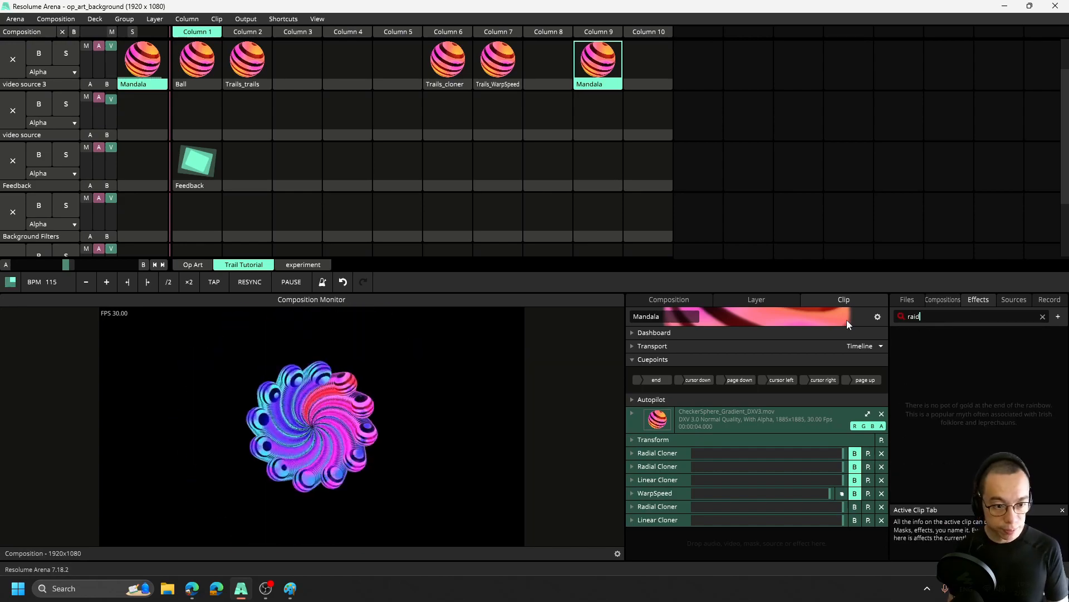
{"action": "type", "text": "dial"}
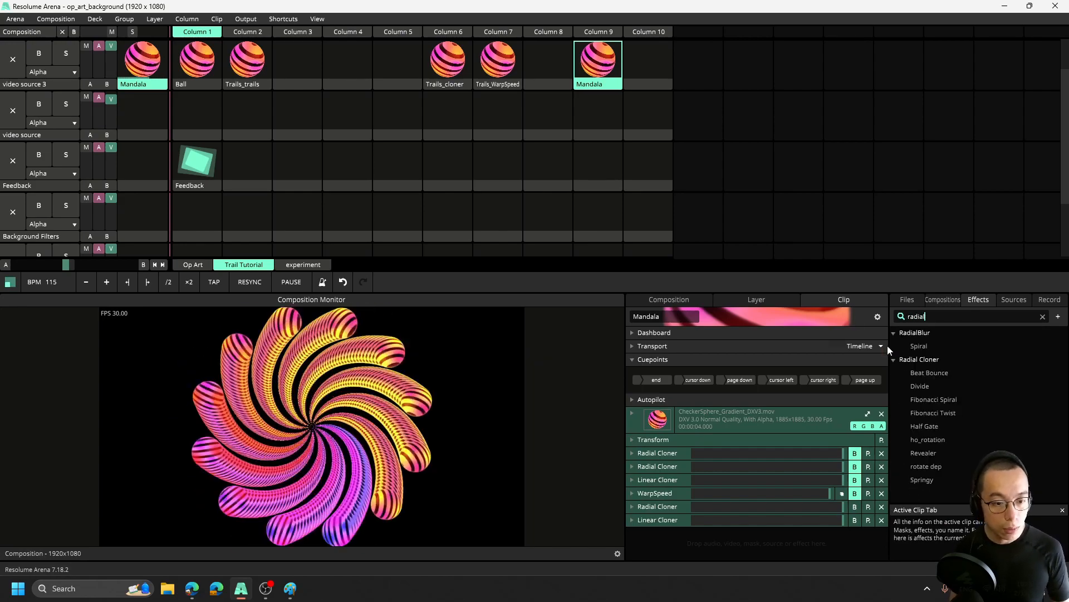
{"action": "left_click_drag", "start_coordinate": [919, 359], "coordinate": [734, 531]}
{"action": "scroll", "coordinate": [721, 487], "scroll_direction": "down", "scroll_amount": 3}
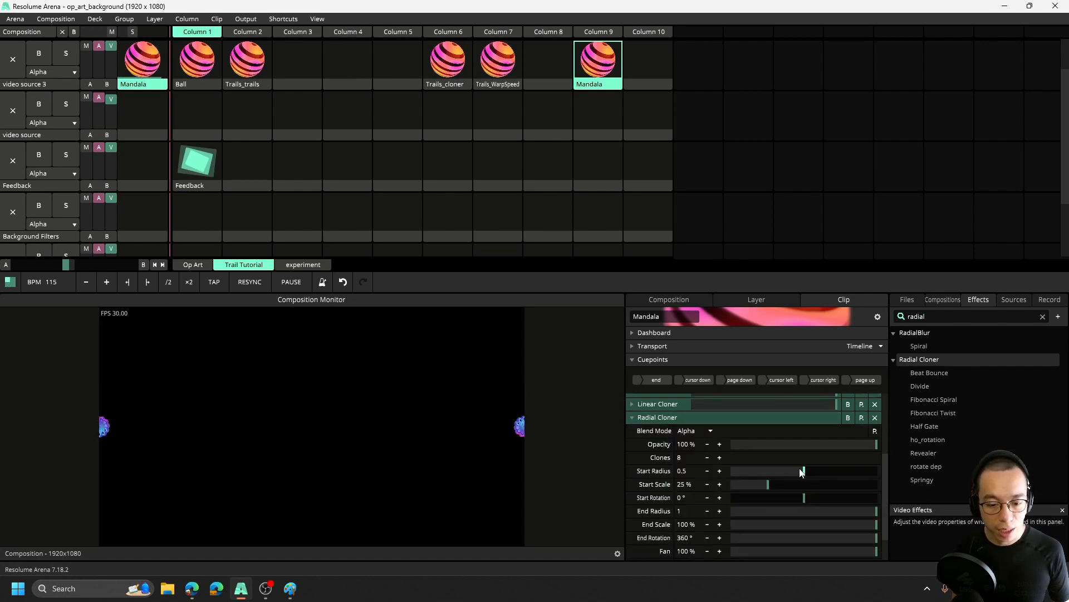
{"action": "left_click_drag", "start_coordinate": [804, 470], "coordinate": [767, 472]}
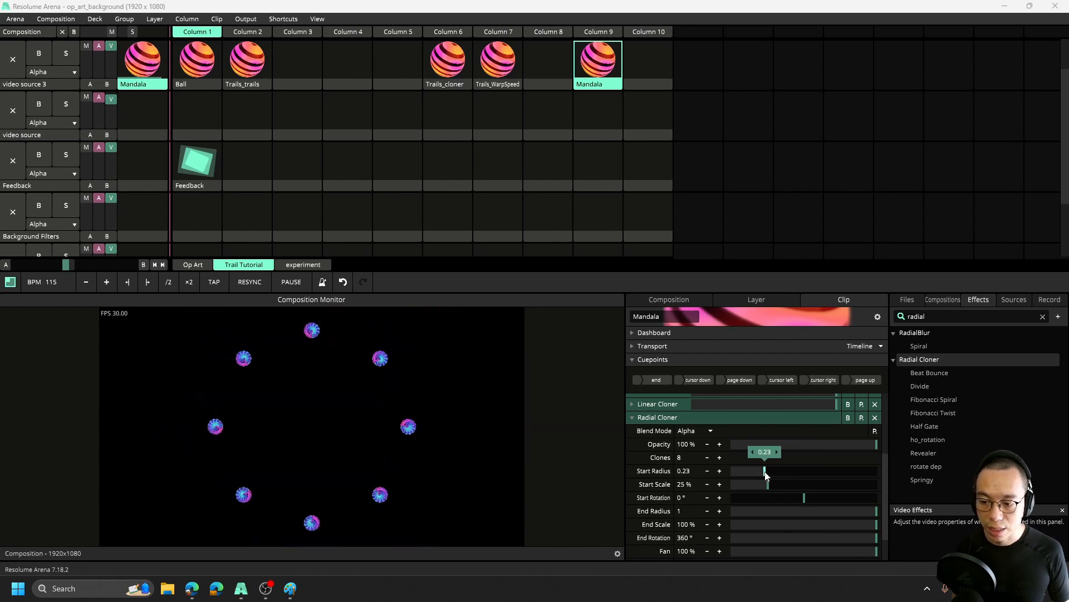
- Set the newest Radial Cloner's Start Scale to 100%, keeping its Fan Offset at 0%
{"action": "left_click_drag", "start_coordinate": [768, 484], "coordinate": [804, 481]}
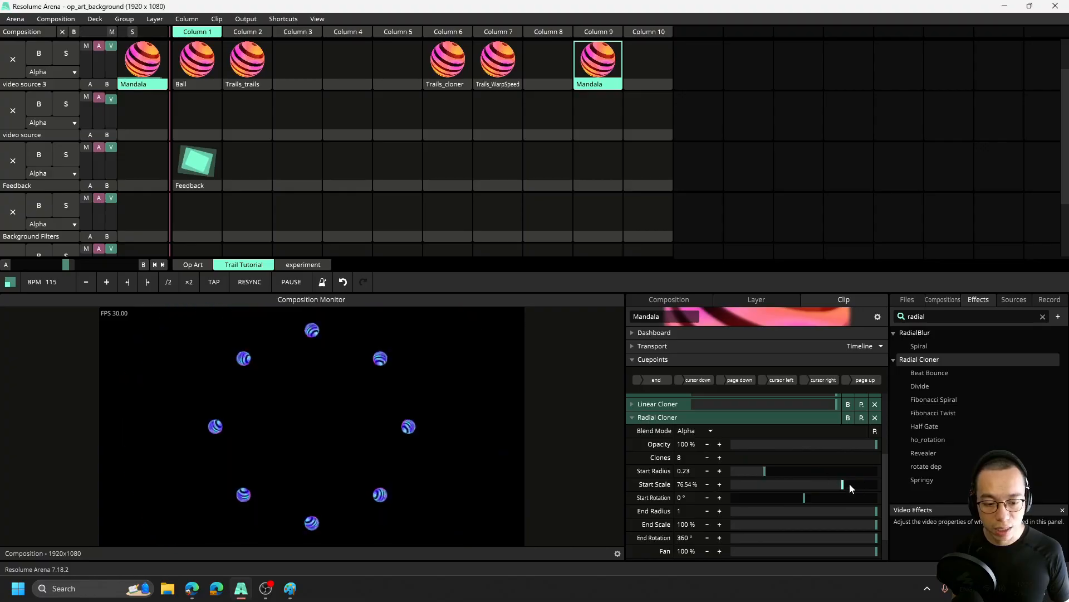
{"action": "left_click_drag", "start_coordinate": [861, 482], "coordinate": [929, 505]}
{"action": "scroll", "coordinate": [789, 519], "scroll_direction": "down", "scroll_amount": 1}
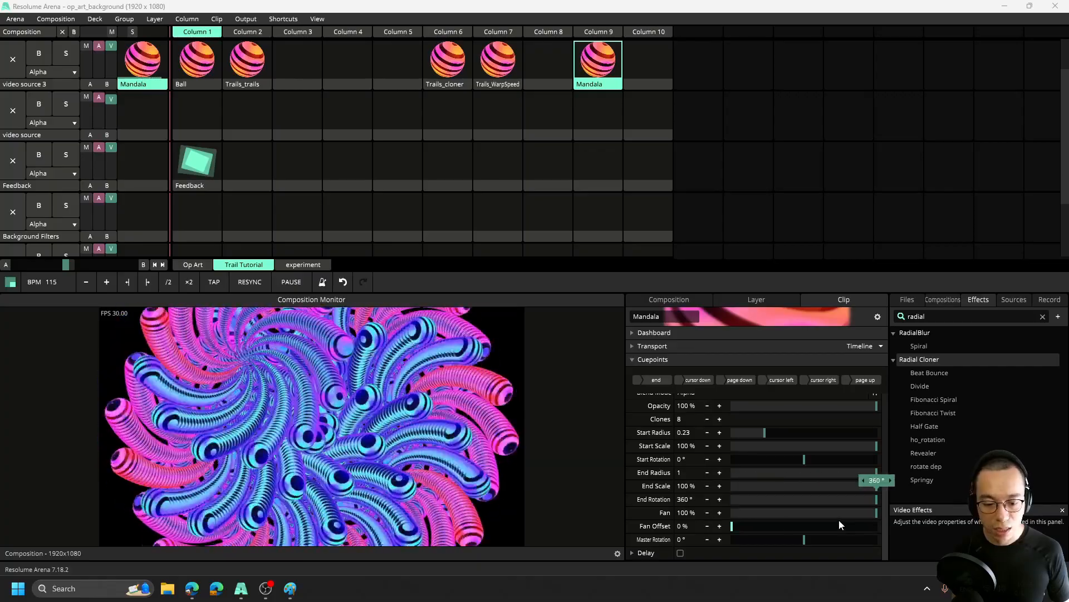
{"action": "left_click_drag", "start_coordinate": [733, 525], "coordinate": [666, 552]}
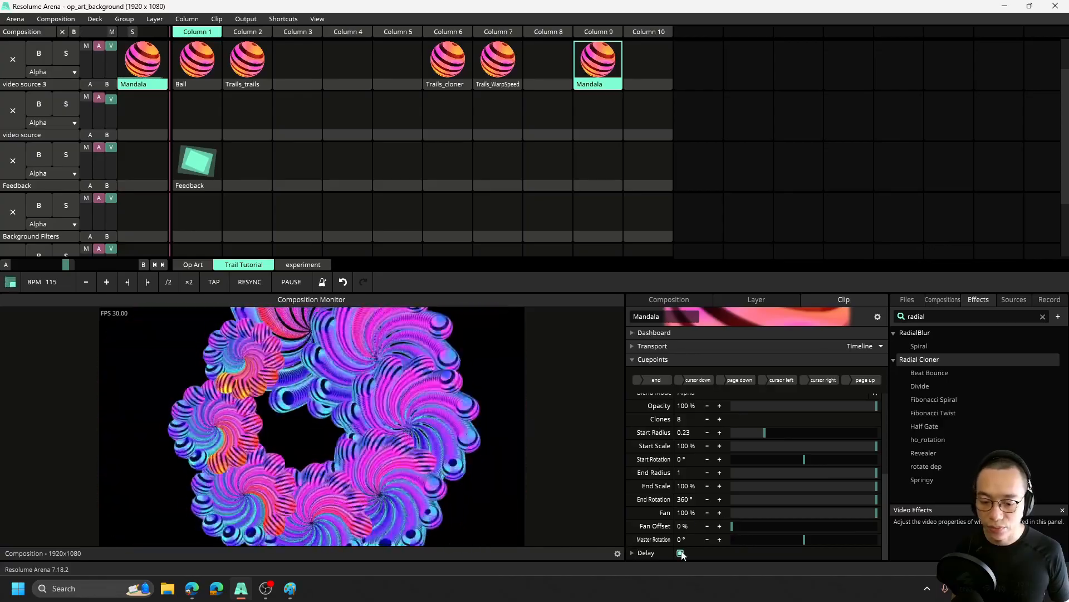
- Examine the parameters of the Linear Cloner between the two active Radial Cloners, then collapse it again
{"action": "scroll", "coordinate": [767, 456], "scroll_direction": "up", "scroll_amount": 2}
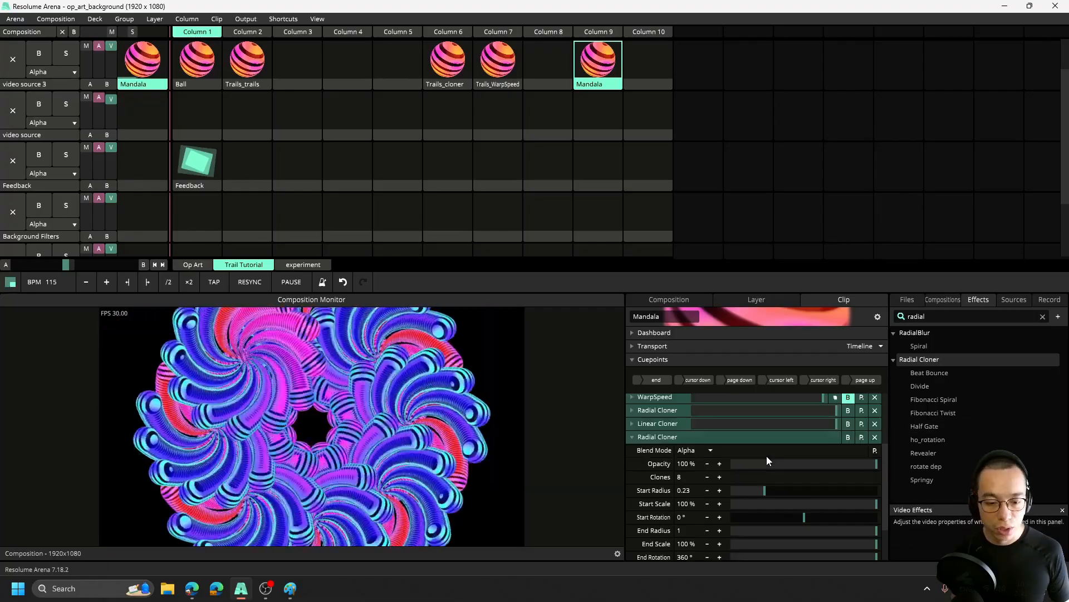
{"action": "left_click", "coordinate": [631, 423]}
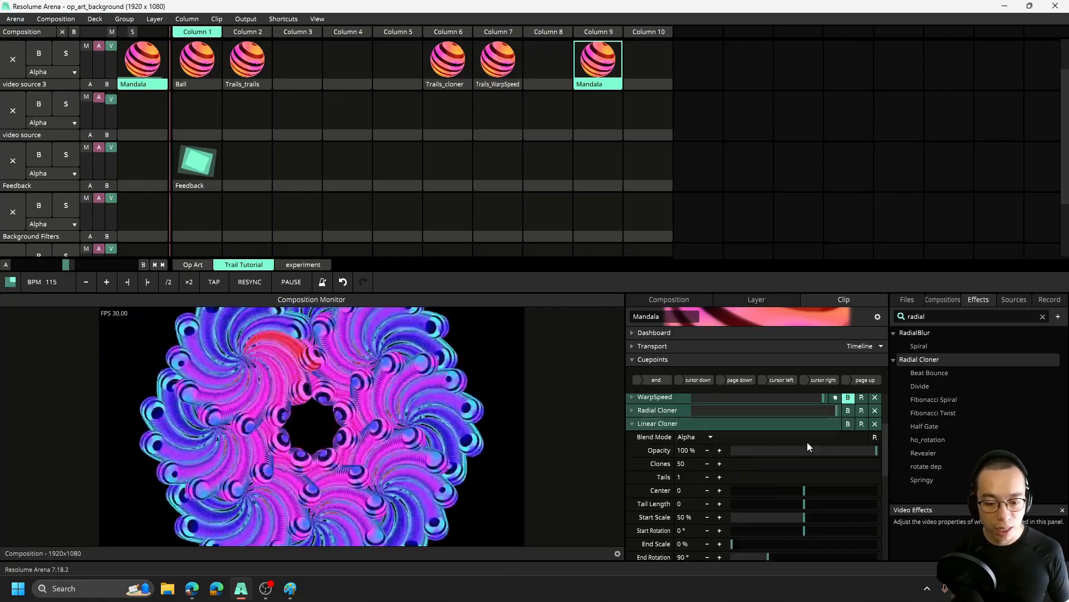
{"action": "scroll", "coordinate": [831, 442], "scroll_direction": "down", "scroll_amount": 4}
{"action": "scroll", "coordinate": [831, 442], "scroll_direction": "up", "scroll_amount": 5}
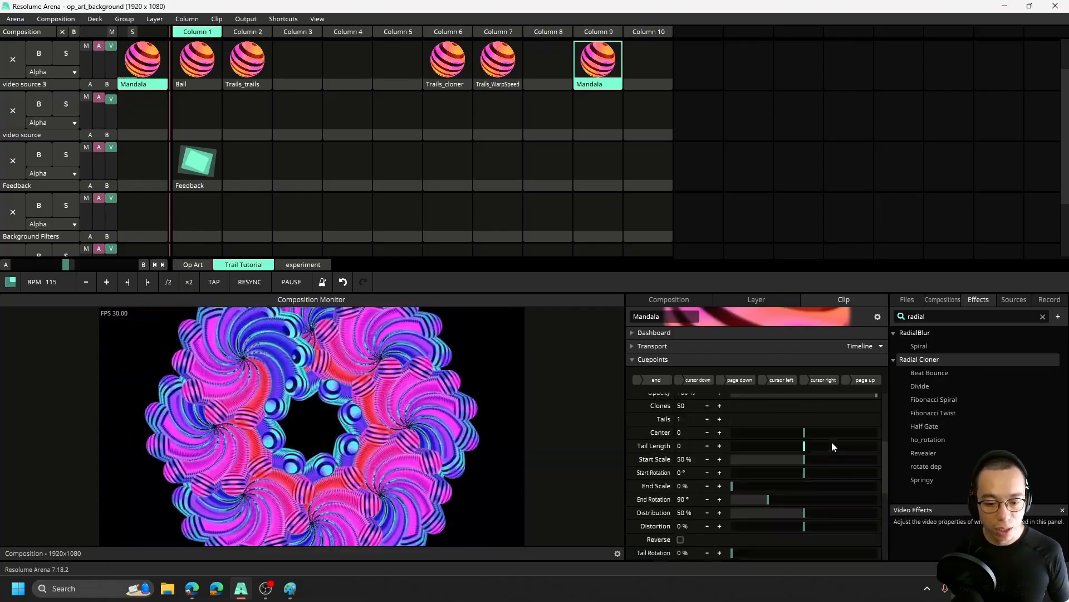
{"action": "scroll", "coordinate": [831, 443], "scroll_direction": "down", "scroll_amount": 3}
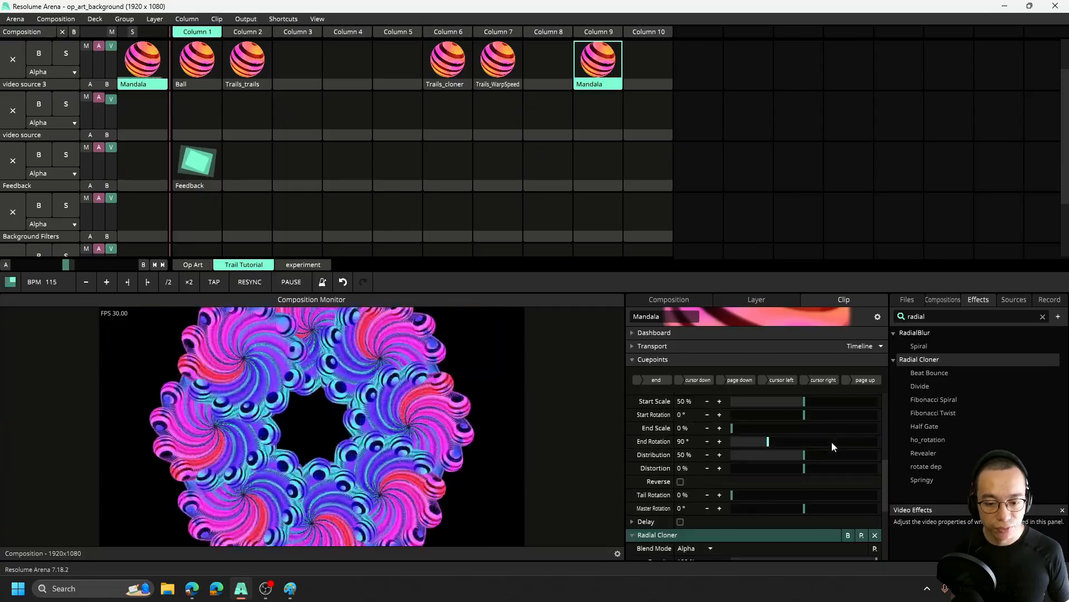
{"action": "scroll", "coordinate": [831, 442], "scroll_direction": "up", "scroll_amount": 5}
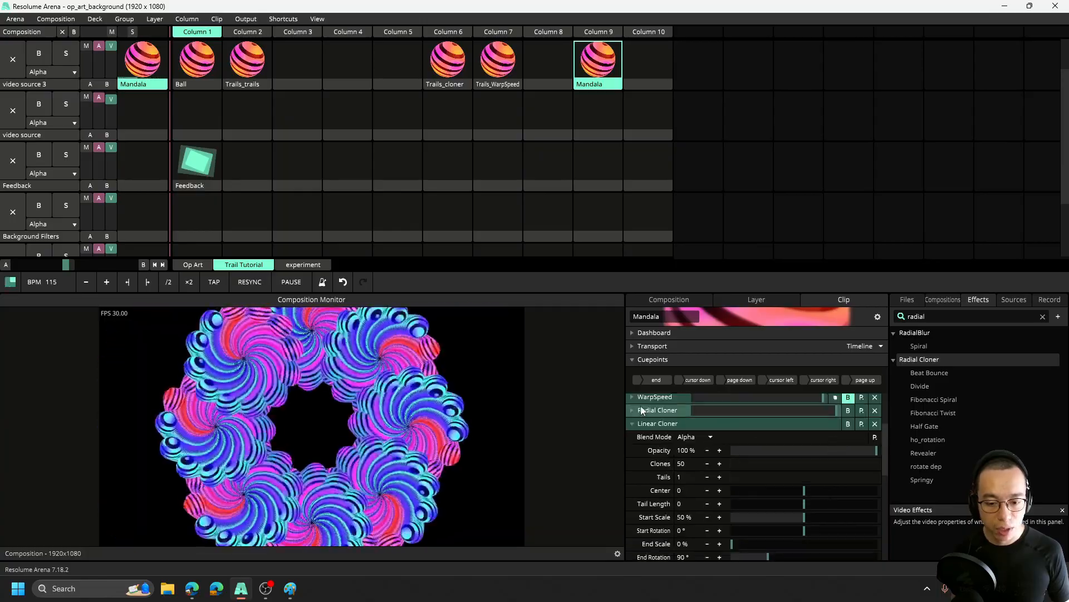
{"action": "left_click", "coordinate": [633, 423]}
- Set the 12-clone Radial Cloner's Start Radius, Start Scale and Start Rotation animations to Bounce playback
{"action": "left_click", "coordinate": [632, 411]}
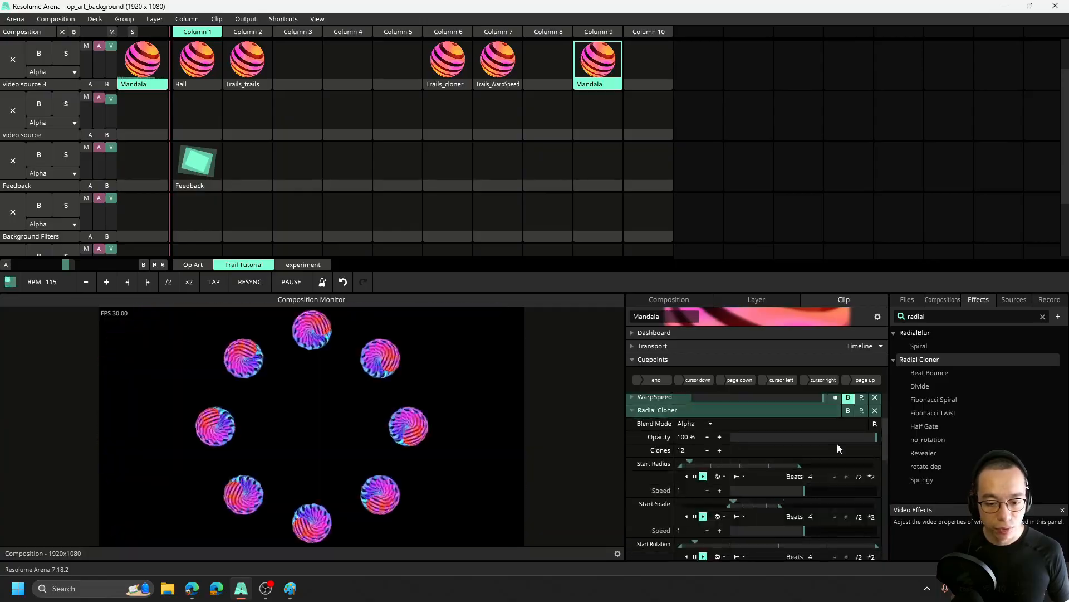
{"action": "left_click", "coordinate": [720, 476]}
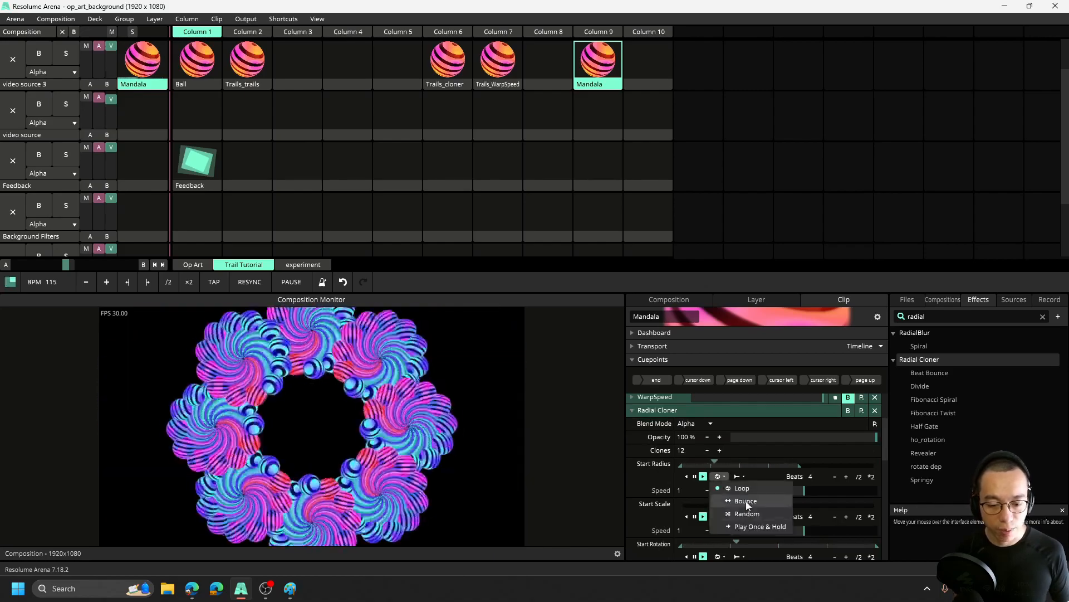
{"action": "left_click", "coordinate": [745, 501]}
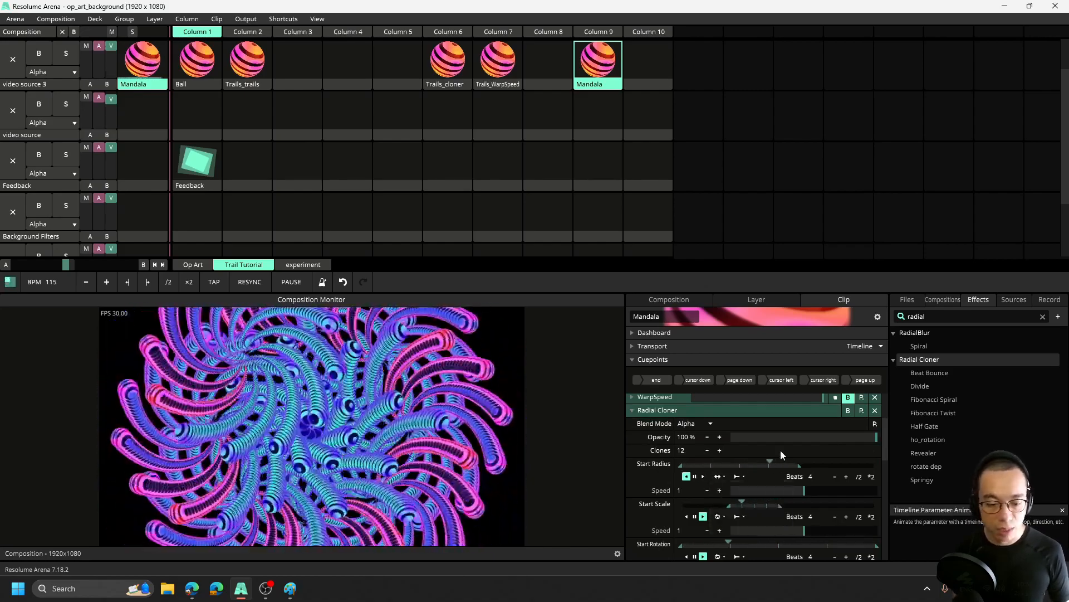
{"action": "scroll", "coordinate": [781, 450], "scroll_direction": "down", "scroll_amount": 2}
{"action": "left_click", "coordinate": [718, 460]}
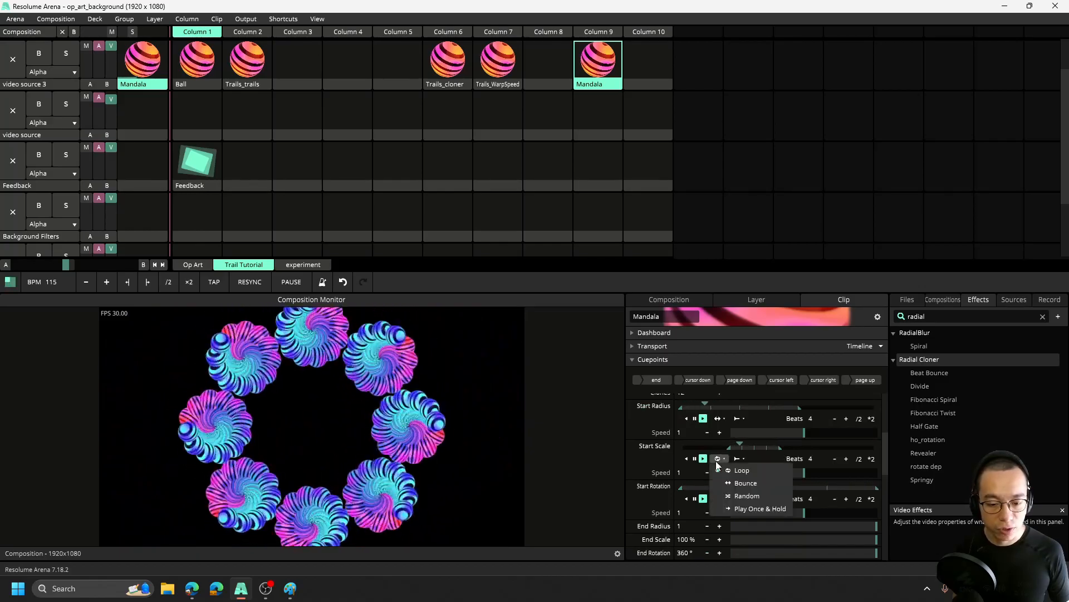
{"action": "left_click", "coordinate": [741, 484]}
{"action": "left_click", "coordinate": [718, 498]}
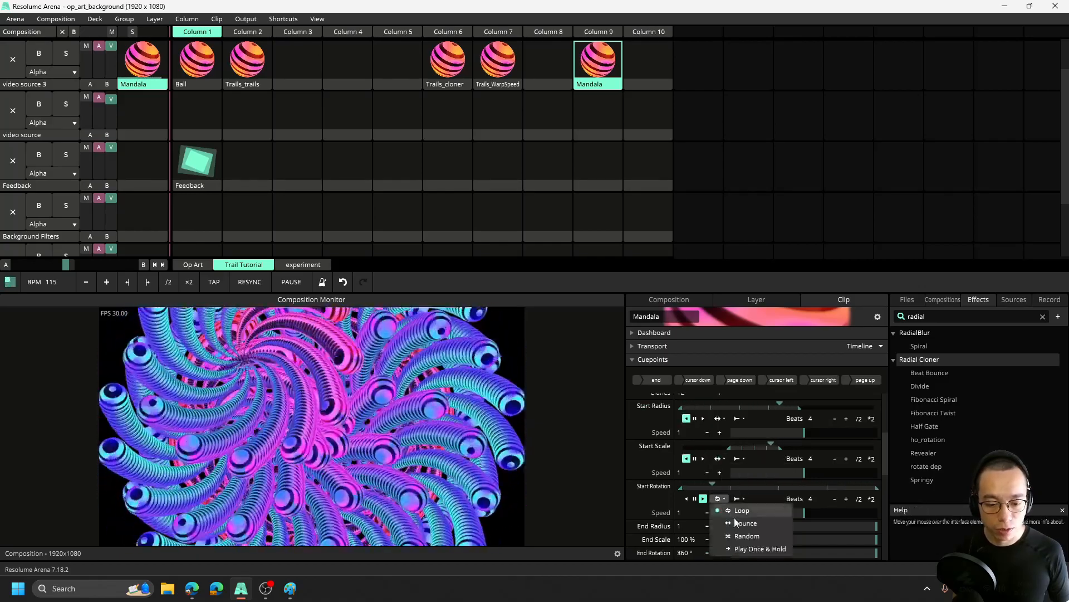
{"action": "left_click", "coordinate": [739, 523]}
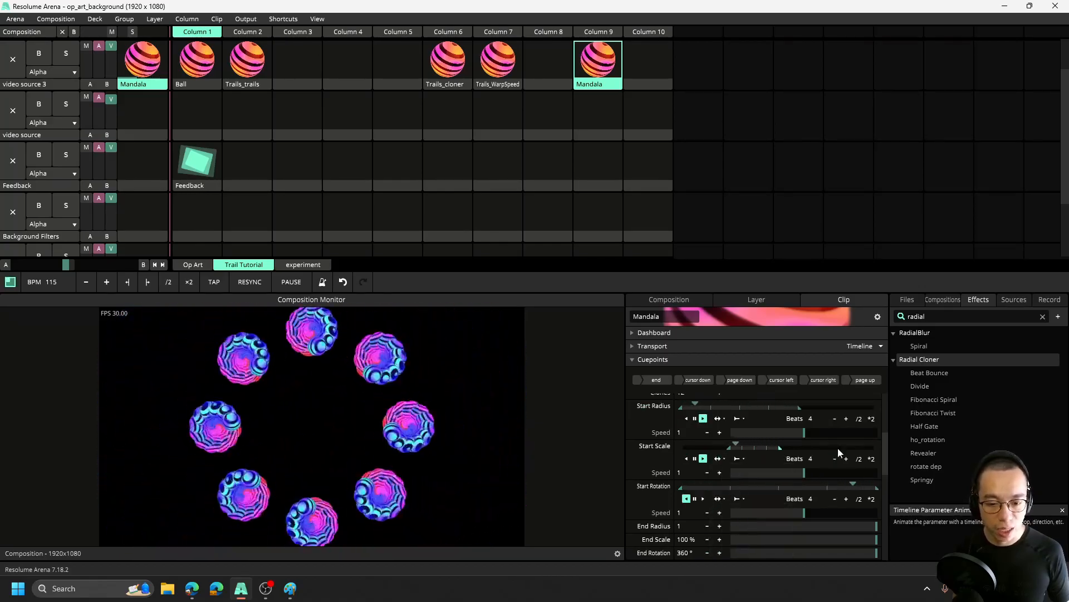
- Add an envelope with a Bounce In/Out curve to the 12-clone Radial Cloner's Start Radius, and collapse the effect
{"action": "scroll", "coordinate": [690, 456], "scroll_direction": "up", "scroll_amount": 2}
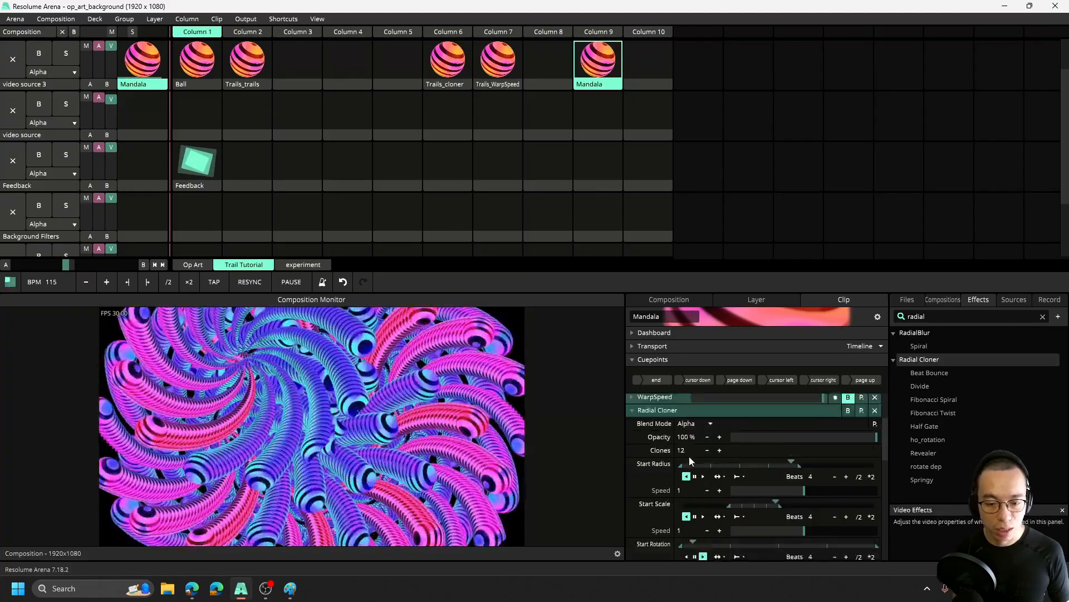
{"action": "left_click", "coordinate": [631, 464]}
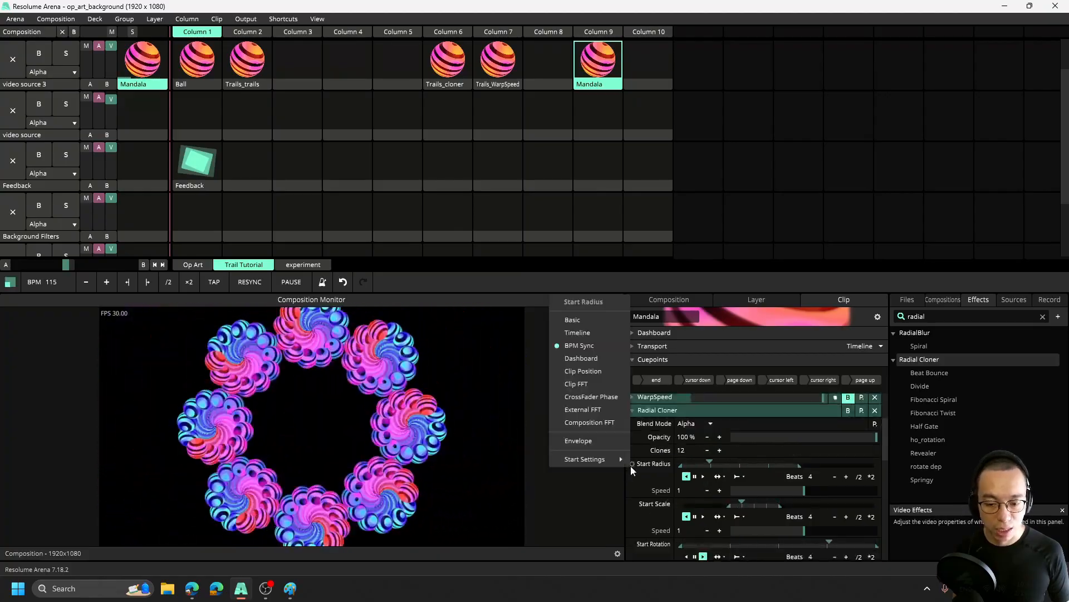
{"action": "left_click", "coordinate": [616, 441]}
{"action": "scroll", "coordinate": [857, 474], "scroll_direction": "down", "scroll_amount": 4}
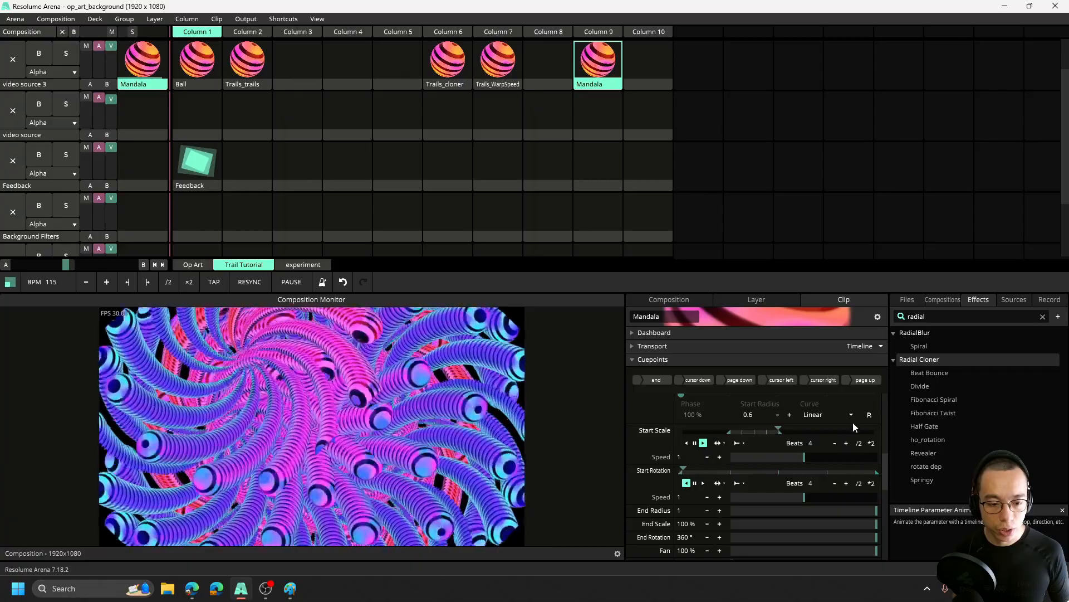
{"action": "scroll", "coordinate": [851, 423], "scroll_direction": "up", "scroll_amount": 2}
{"action": "left_click", "coordinate": [836, 472]}
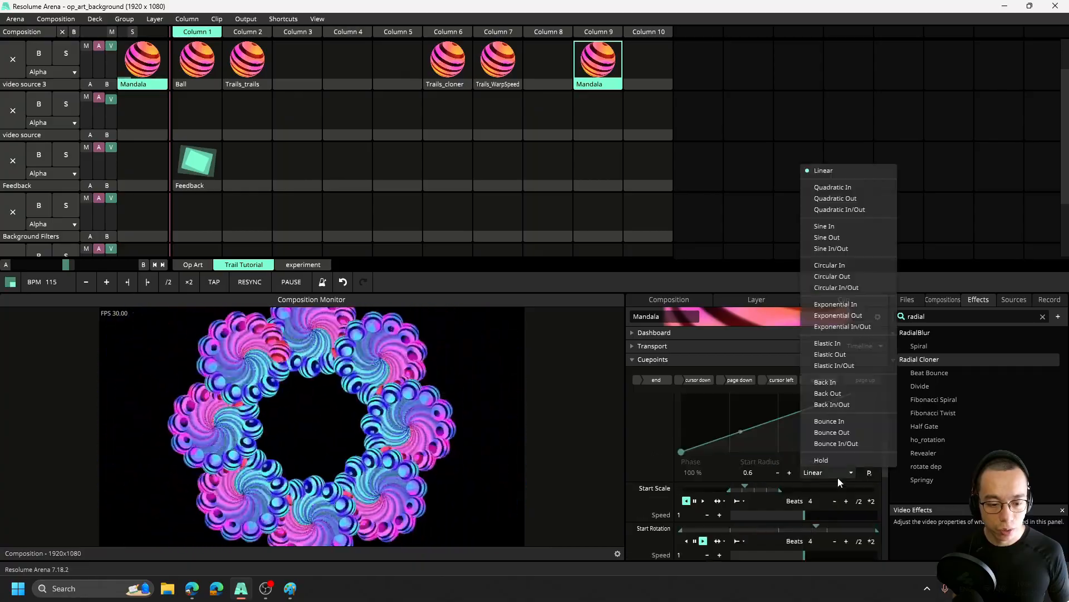
{"action": "left_click", "coordinate": [846, 443]}
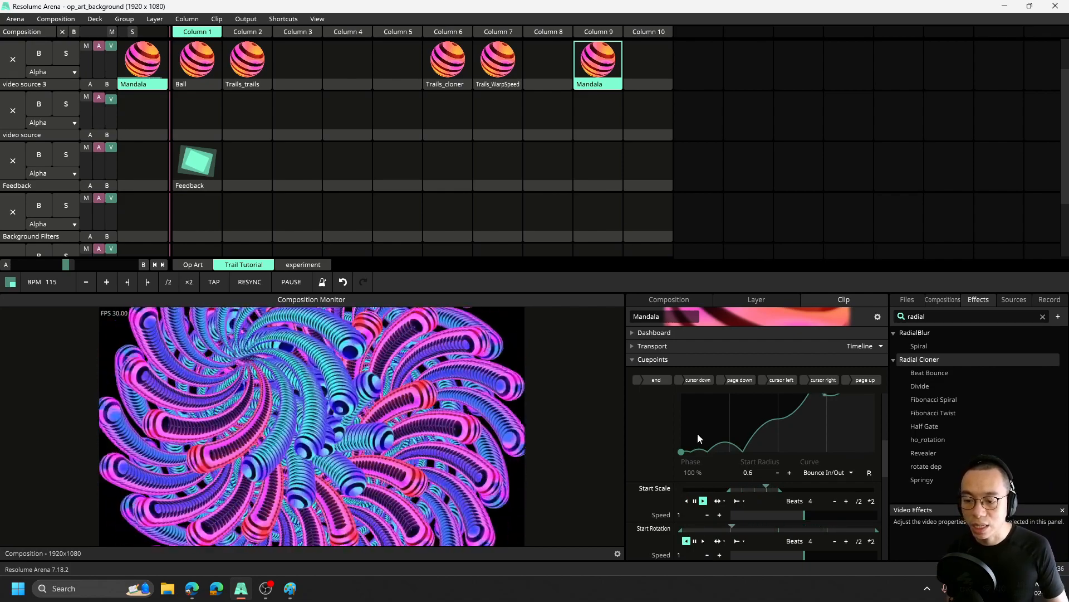
{"action": "scroll", "coordinate": [665, 424], "scroll_direction": "up", "scroll_amount": 2}
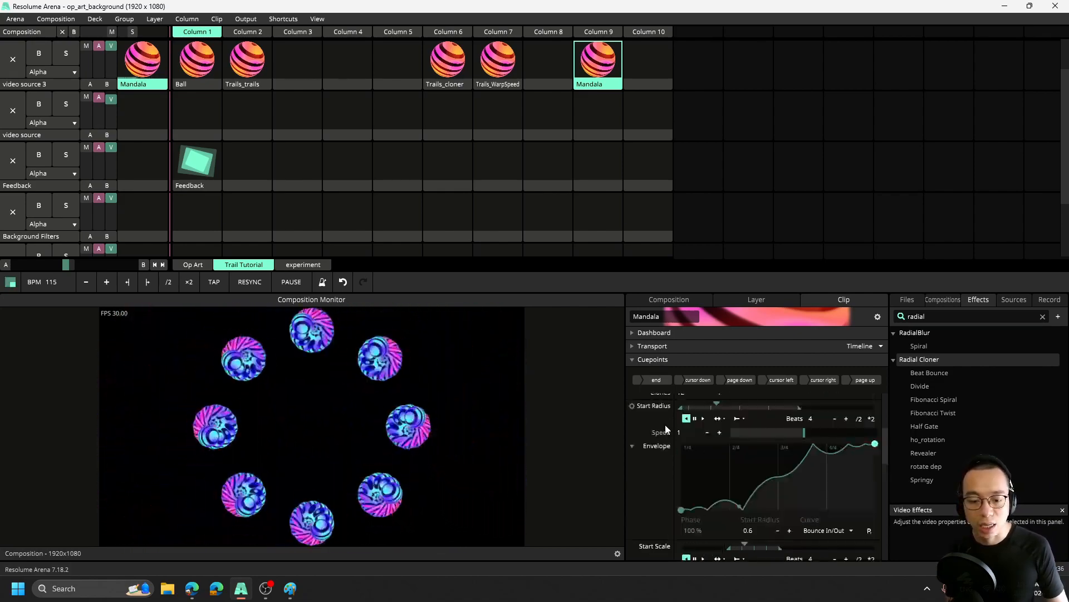
{"action": "scroll", "coordinate": [635, 439], "scroll_direction": "up", "scroll_amount": 2}
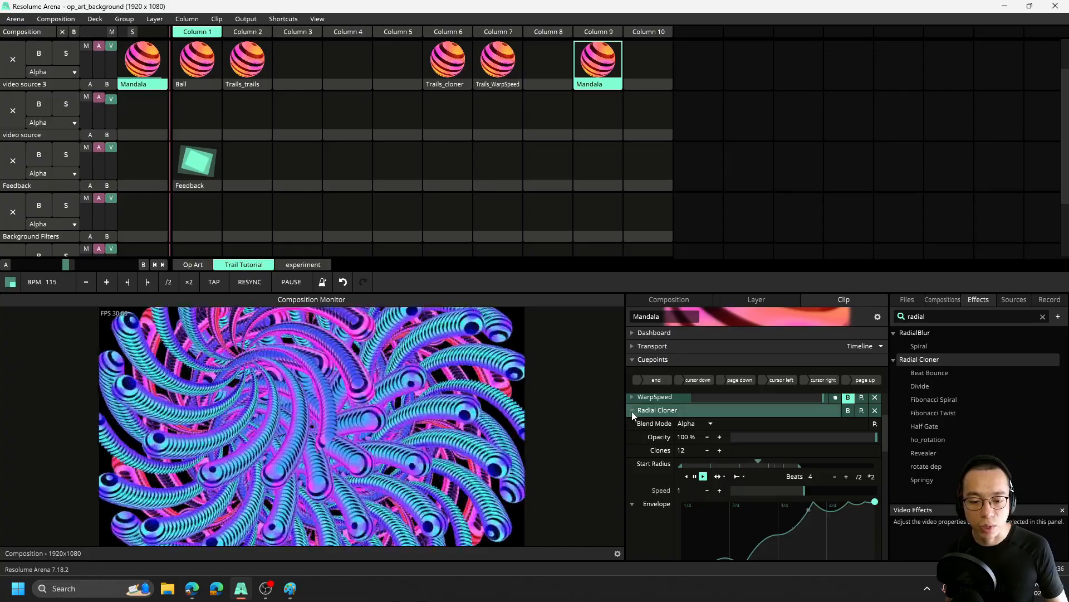
{"action": "left_click", "coordinate": [631, 411]}
{"action": "left_click", "coordinate": [630, 435]}
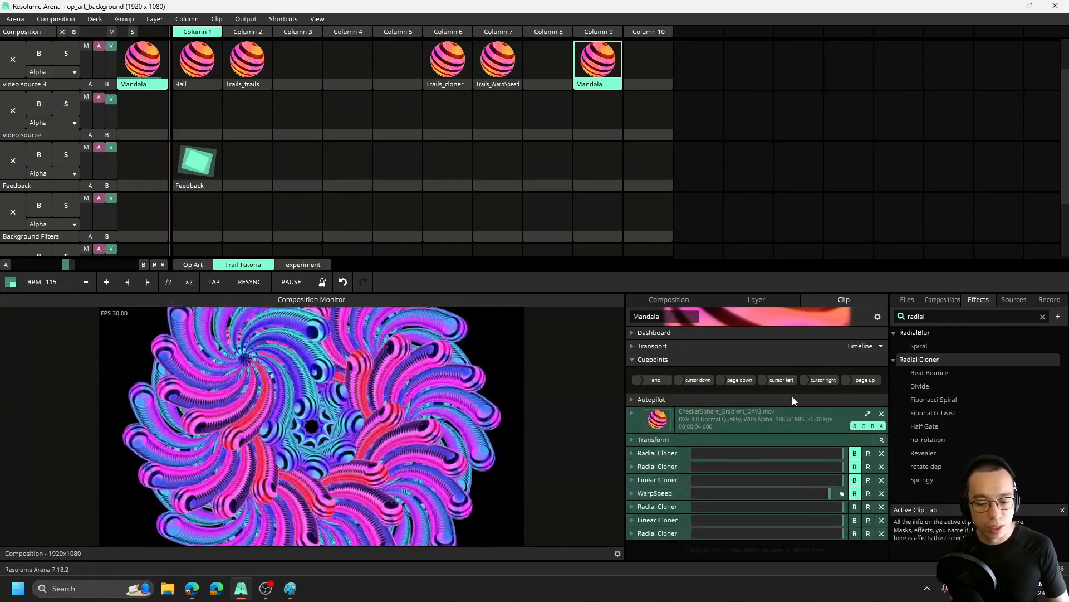
- Search the effects for "warp" and add WarpSpeed below the last Radial Cloner on the Mandala clip
{"action": "left_click", "coordinate": [908, 316]}
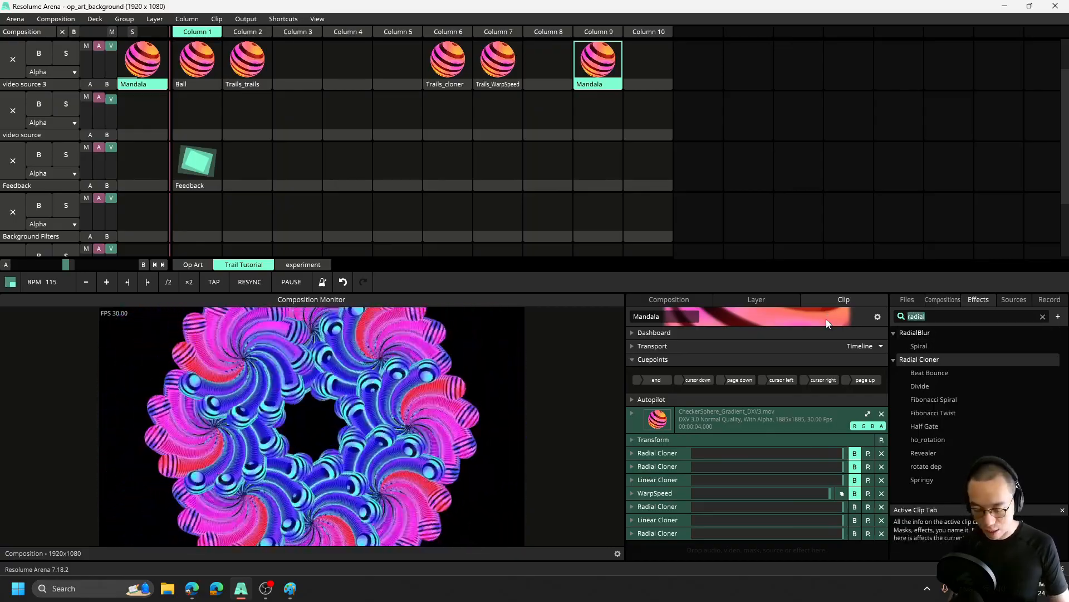
{"action": "type", "text": "ra"}
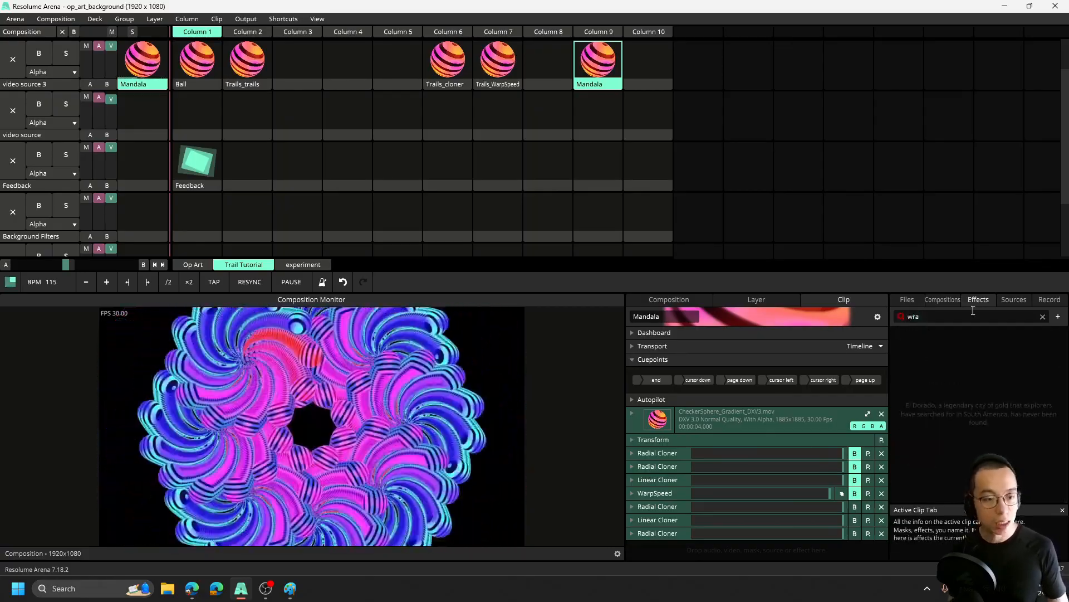
{"action": "left_click", "coordinate": [945, 299]}
{"action": "type", "text": "w"}
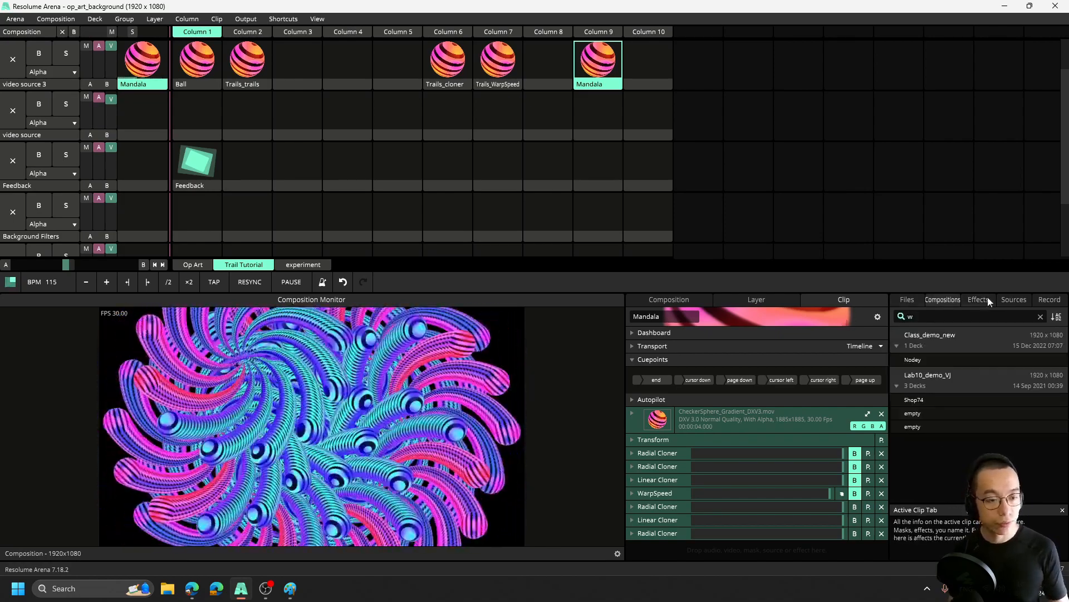
{"action": "left_click", "coordinate": [981, 299]}
{"action": "left_click", "coordinate": [968, 314]}
{"action": "type", "text": "wrap"}
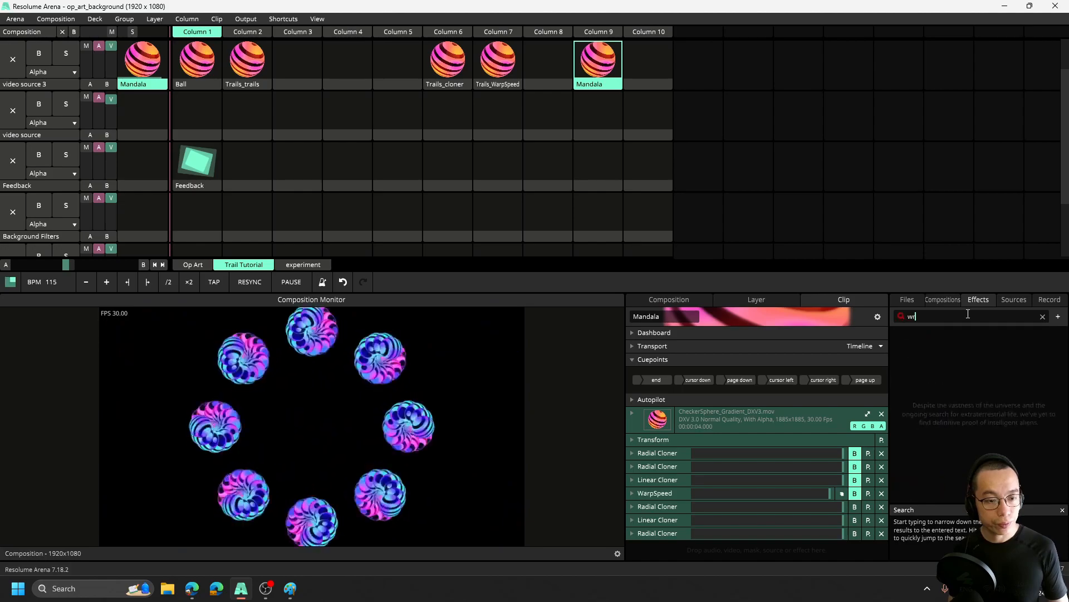
{"action": "key", "text": "BackSpace"}
{"action": "key", "text": "BackSpace"}
{"action": "key", "text": "BackSpace"}
{"action": "type", "text": "arp"}
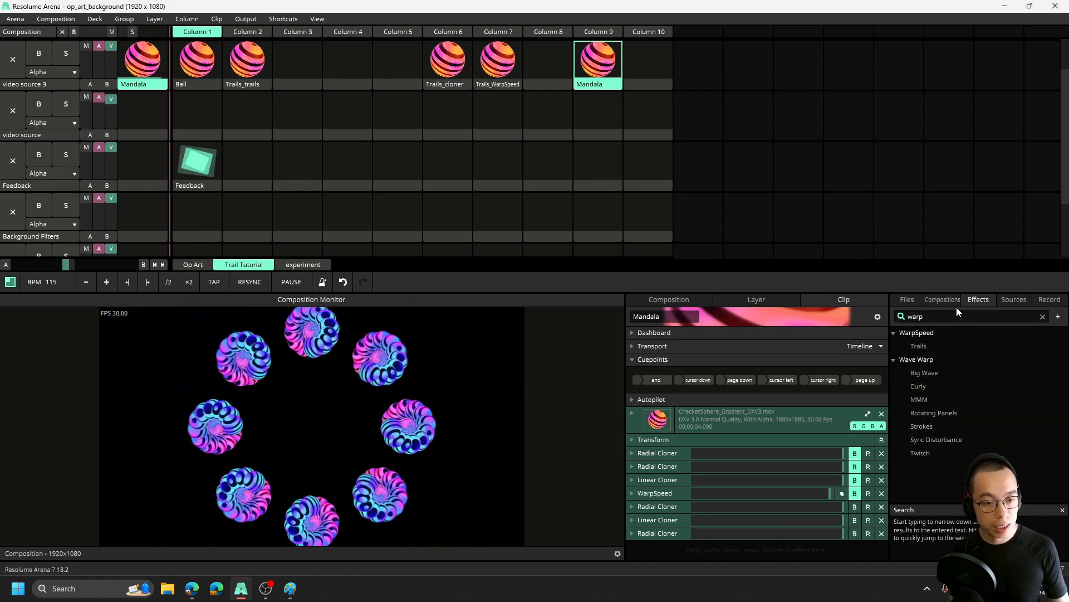
{"action": "left_click_drag", "start_coordinate": [916, 332], "coordinate": [726, 549]}
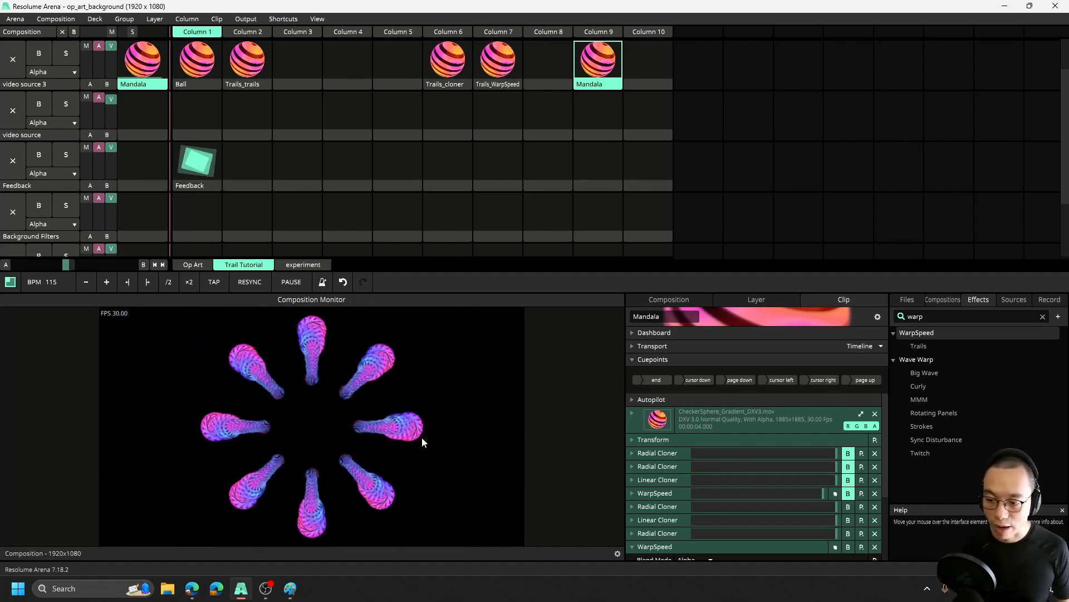
- Set the new WarpSpeed's Vignette to 0, Fade to 1 and Scale to 1
{"action": "scroll", "coordinate": [838, 472], "scroll_direction": "down", "scroll_amount": 3}
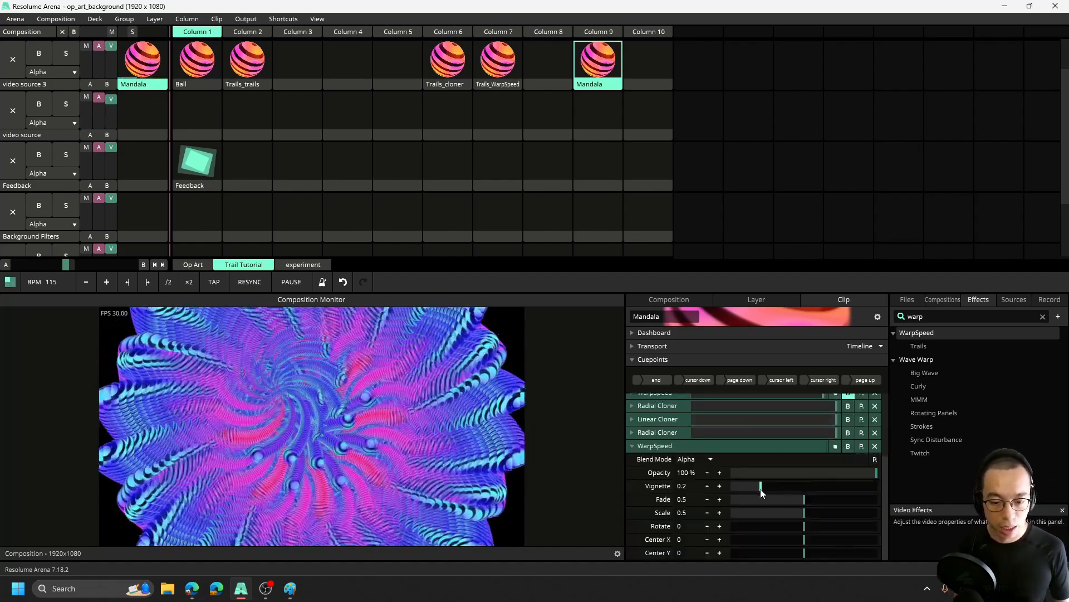
{"action": "left_click_drag", "start_coordinate": [761, 486], "coordinate": [710, 484]}
{"action": "left_click_drag", "start_coordinate": [804, 499], "coordinate": [975, 501]}
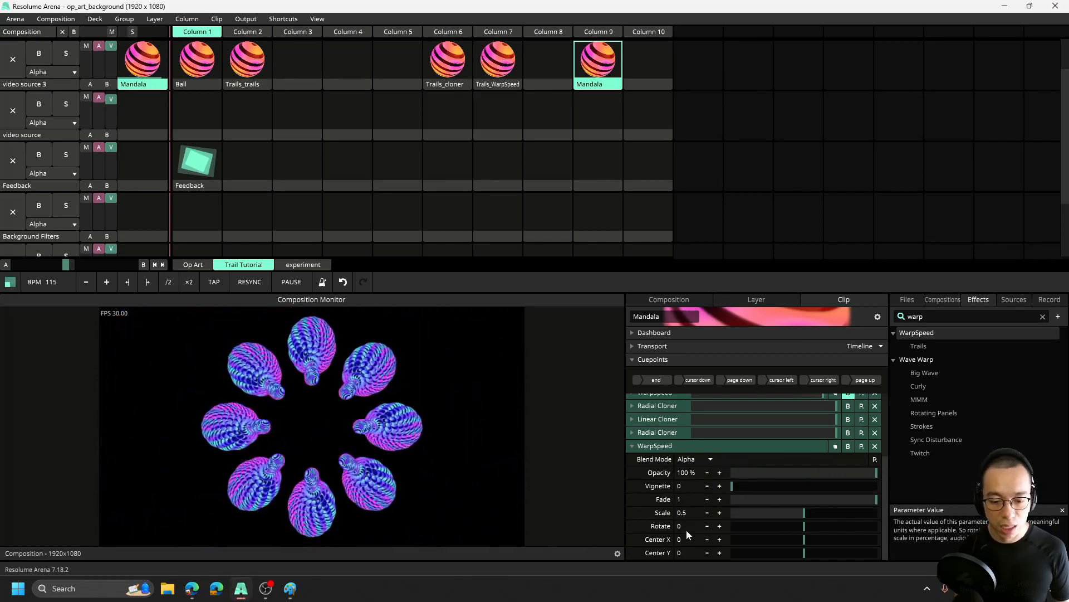
{"action": "left_click_drag", "start_coordinate": [804, 513], "coordinate": [887, 507]}
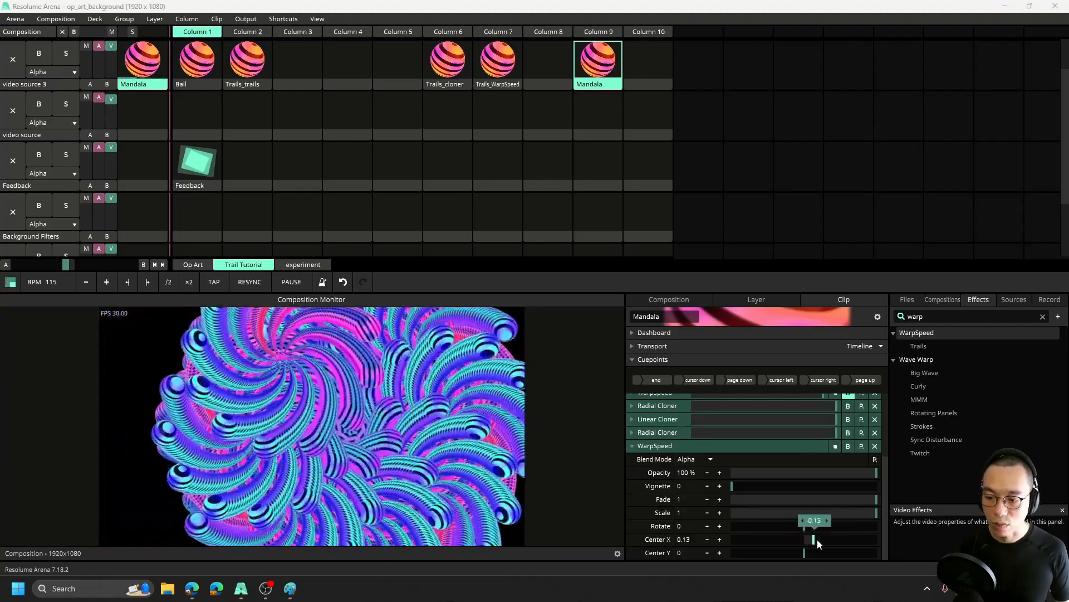
- Animate the new WarpSpeed's Center X with BPM Sync, narrow its range around the middle, and set playback to Bounce
{"action": "left_click", "coordinate": [632, 540]}
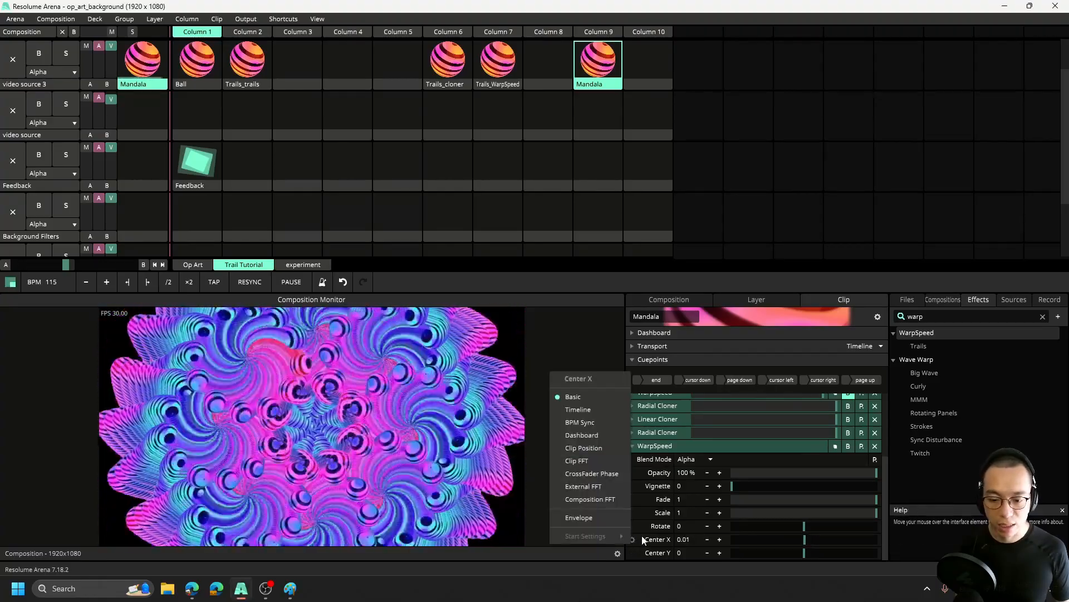
{"action": "left_click", "coordinate": [582, 422]}
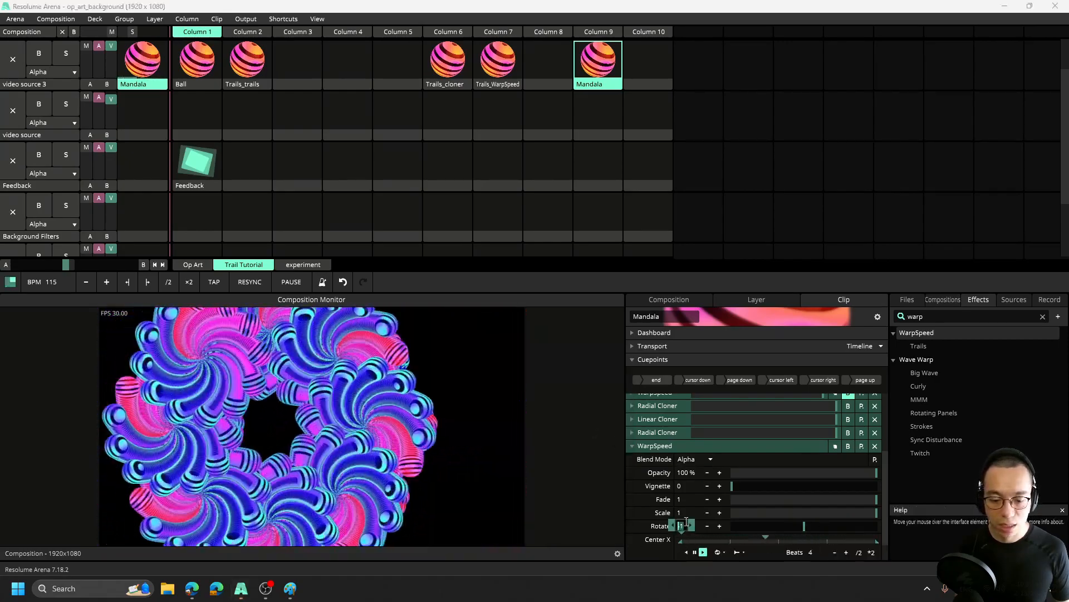
{"action": "left_click", "coordinate": [719, 525]}
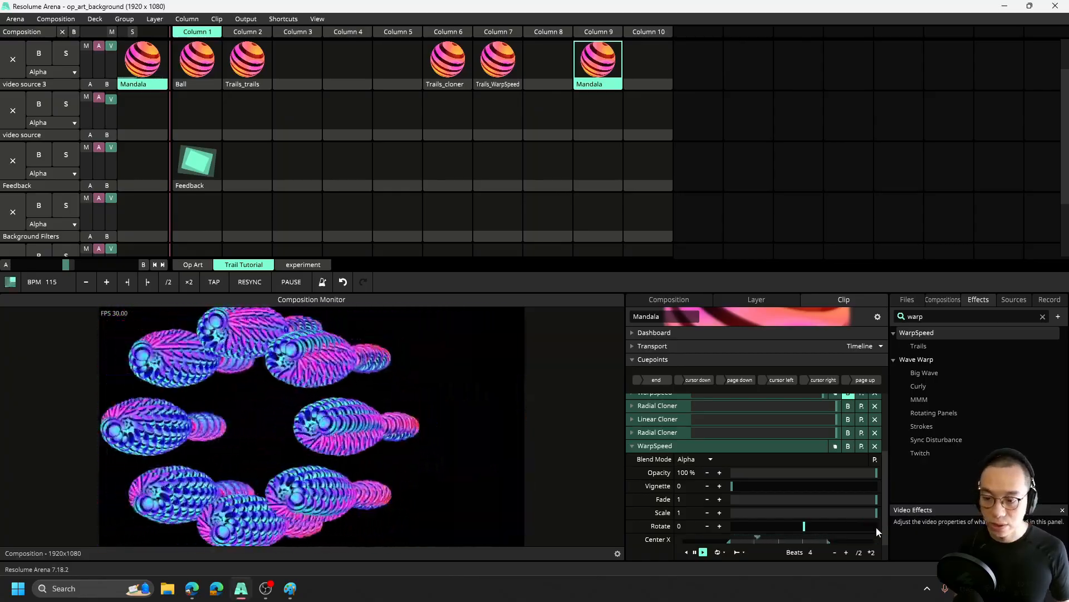
{"action": "left_click", "coordinate": [720, 552]}
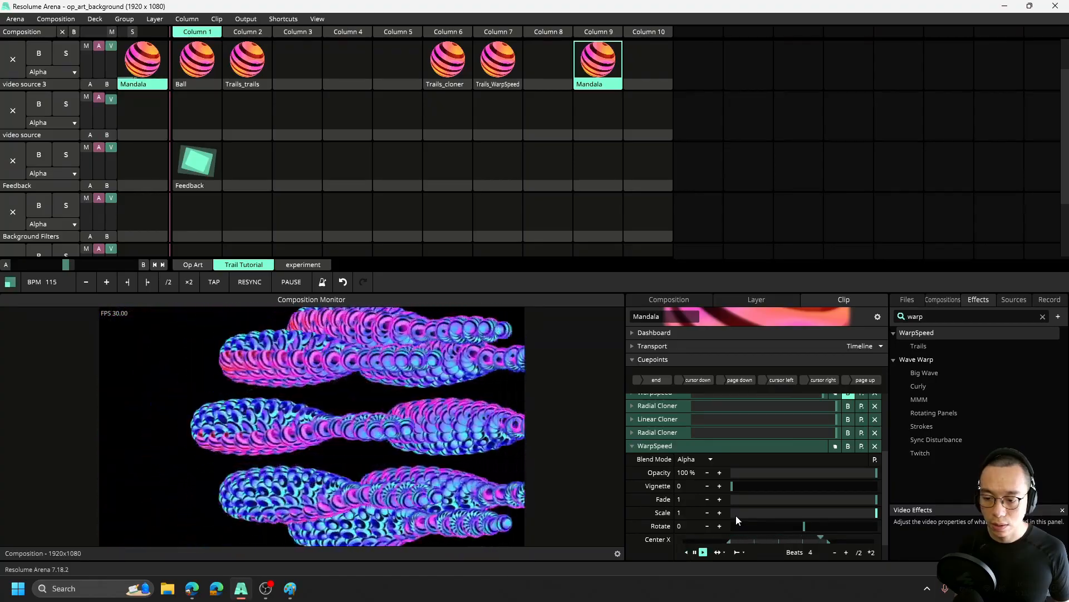
- Enter exact lower and upper limits for the new WarpSpeed's Center X animation, keeping the range tight around the middle
{"action": "mouse_move", "coordinate": [731, 541]}
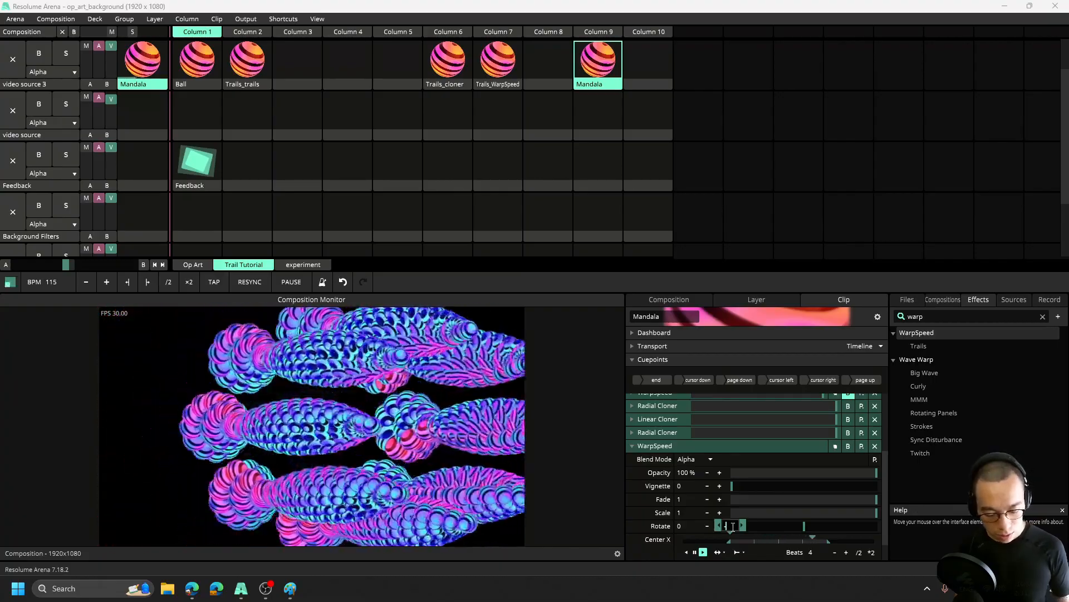
{"action": "key", "text": "Return"}
{"action": "mouse_move", "coordinate": [828, 543]}
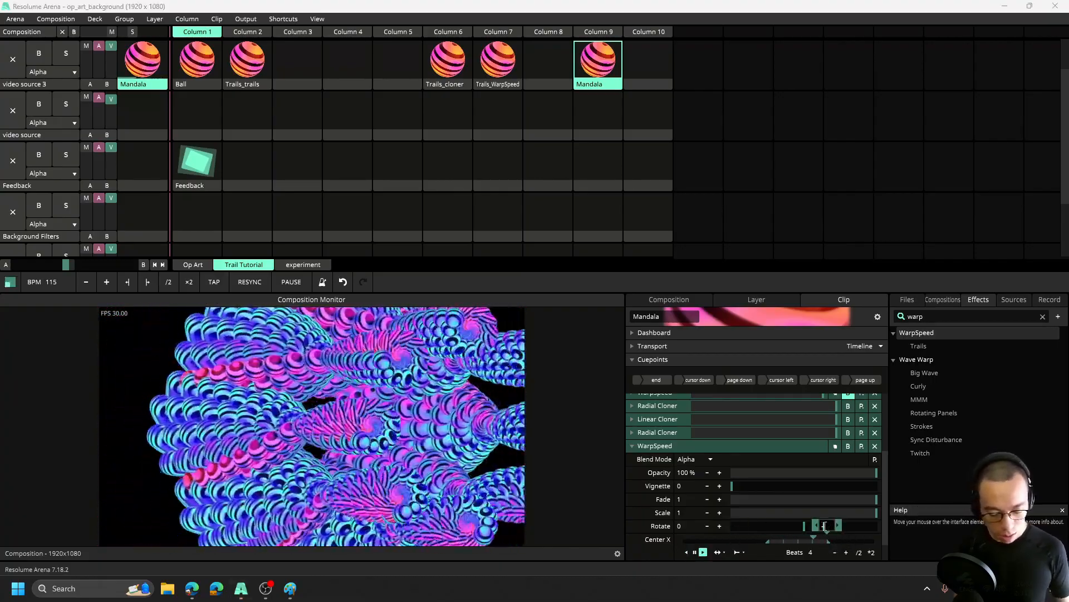
{"action": "key", "text": "Return"}
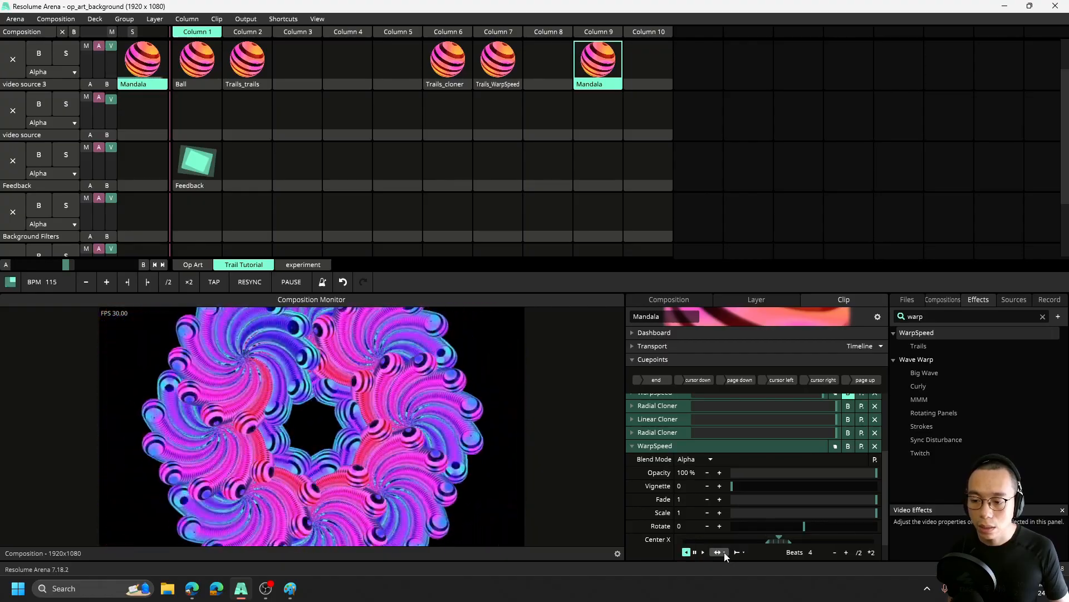
- Launch the Shards clip on the Background layer behind the mandala, and collapse its Iterate effect
{"action": "scroll", "coordinate": [223, 223], "scroll_direction": "down", "scroll_amount": 2}
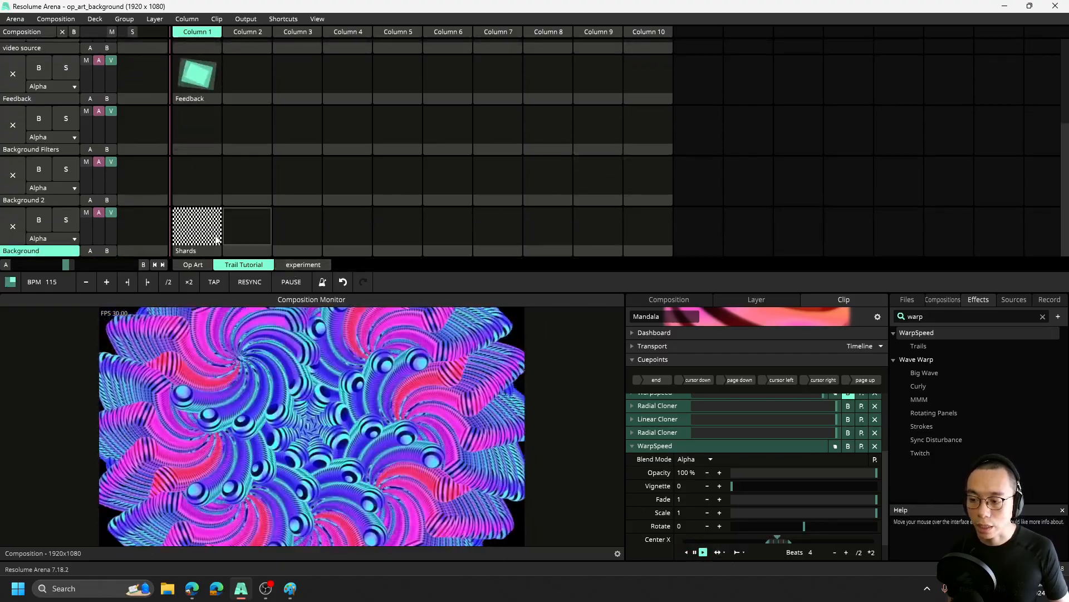
{"action": "left_click", "coordinate": [208, 228]}
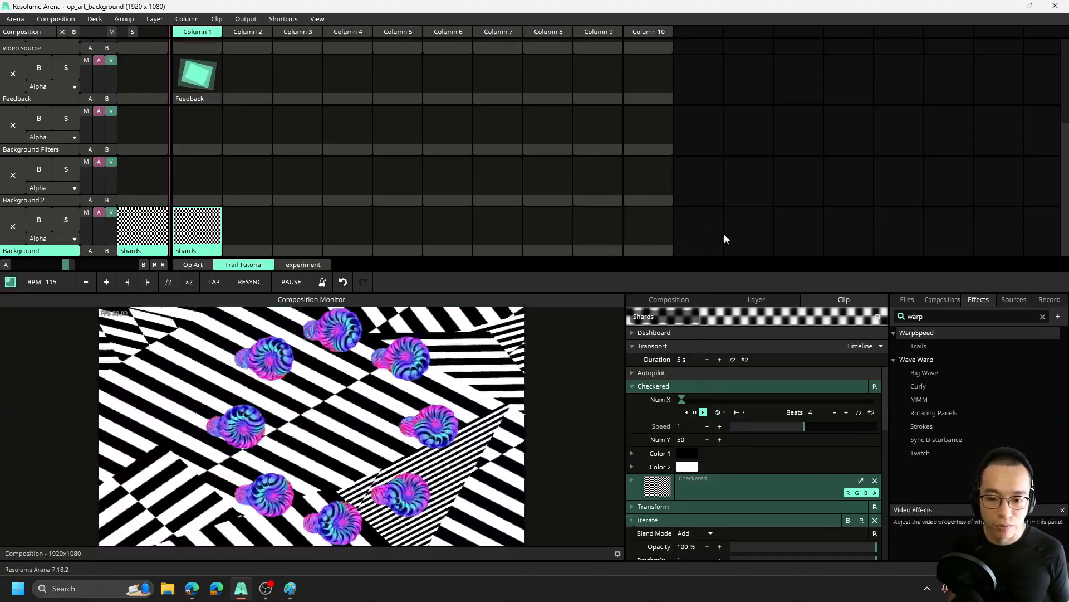
{"action": "scroll", "coordinate": [613, 201], "scroll_direction": "up", "scroll_amount": 2}
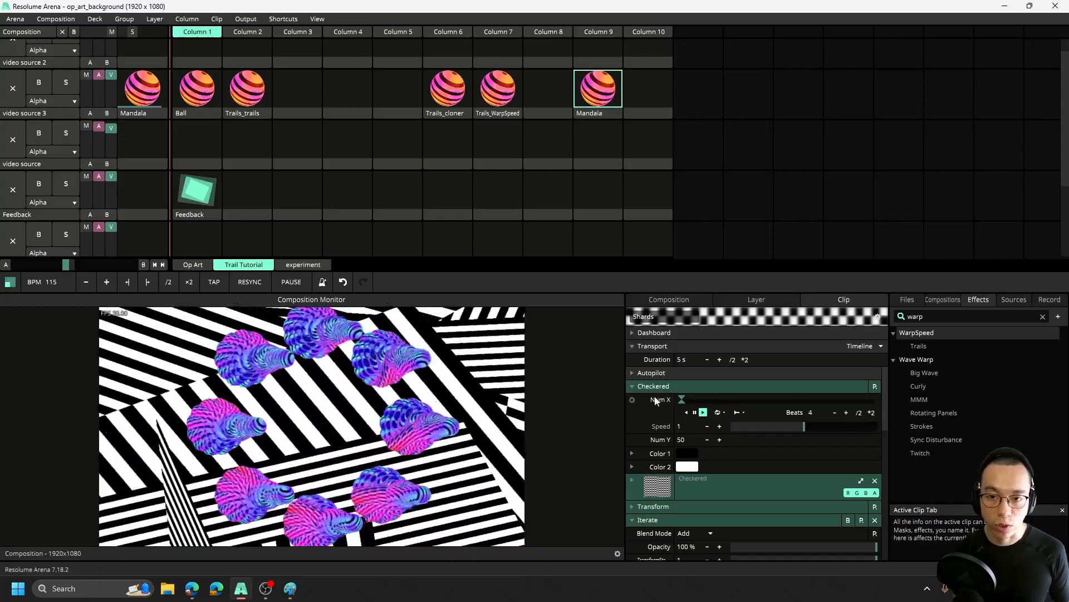
{"action": "left_click", "coordinate": [634, 520]}
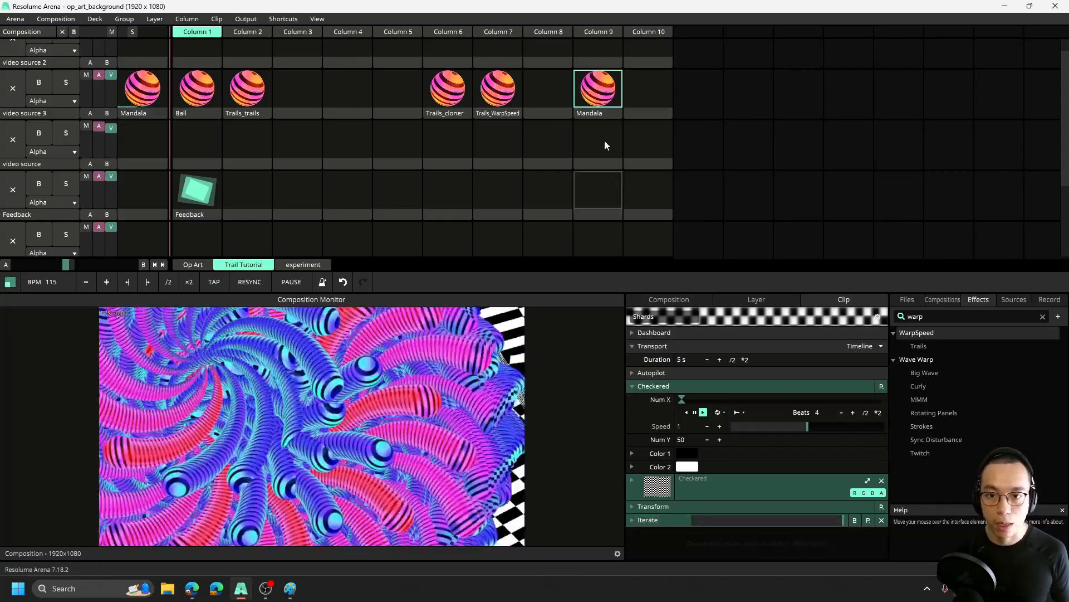
- On the Mandala clip, collapse the last WarpSpeed and re-enable the bypassed first two Radial Cloners, first Linear Cloner and first WarpSpeed
{"action": "left_click", "coordinate": [605, 114]}
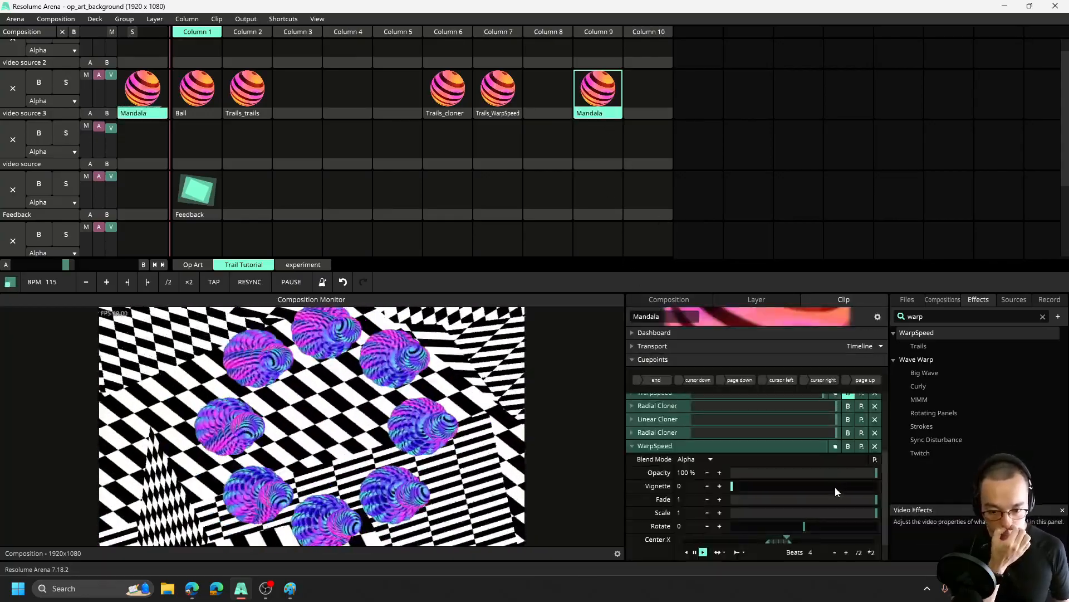
{"action": "left_click", "coordinate": [633, 446]}
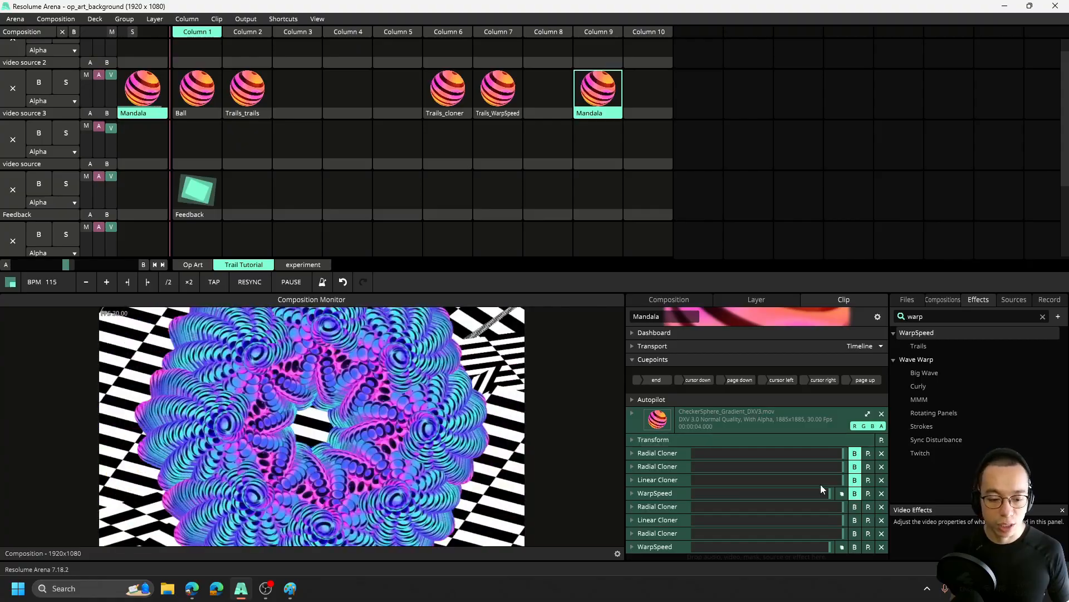
{"action": "left_click", "coordinate": [855, 481]}
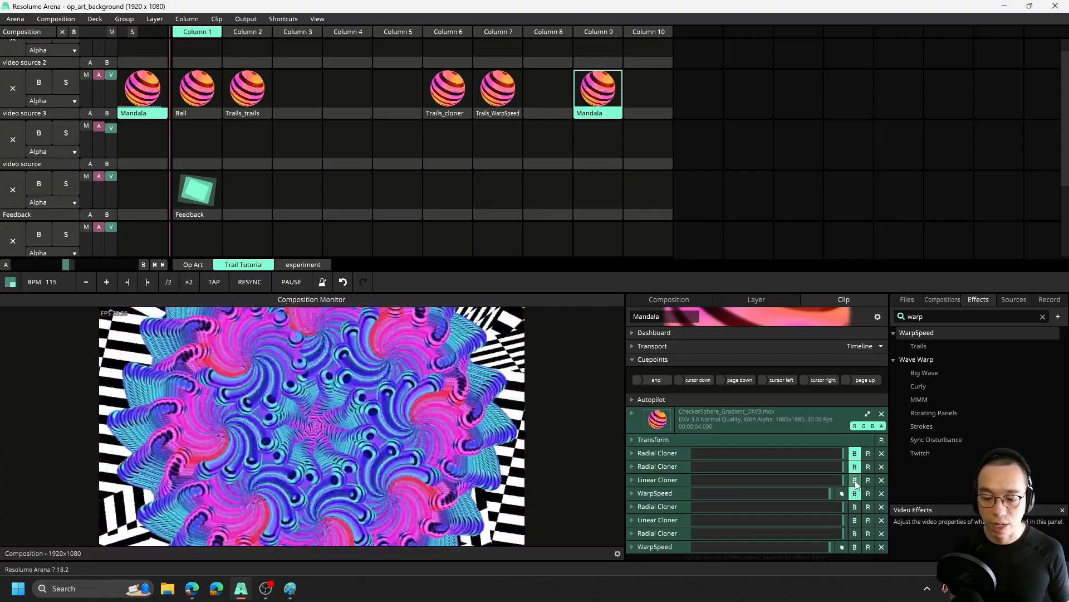
{"action": "left_click", "coordinate": [856, 466]}
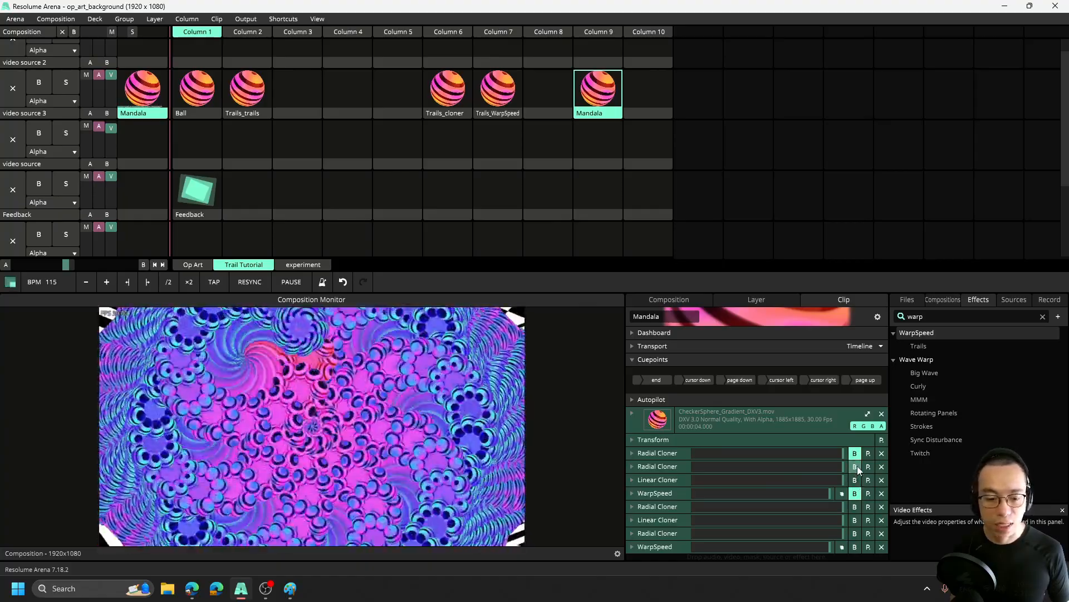
{"action": "left_click", "coordinate": [859, 452]}
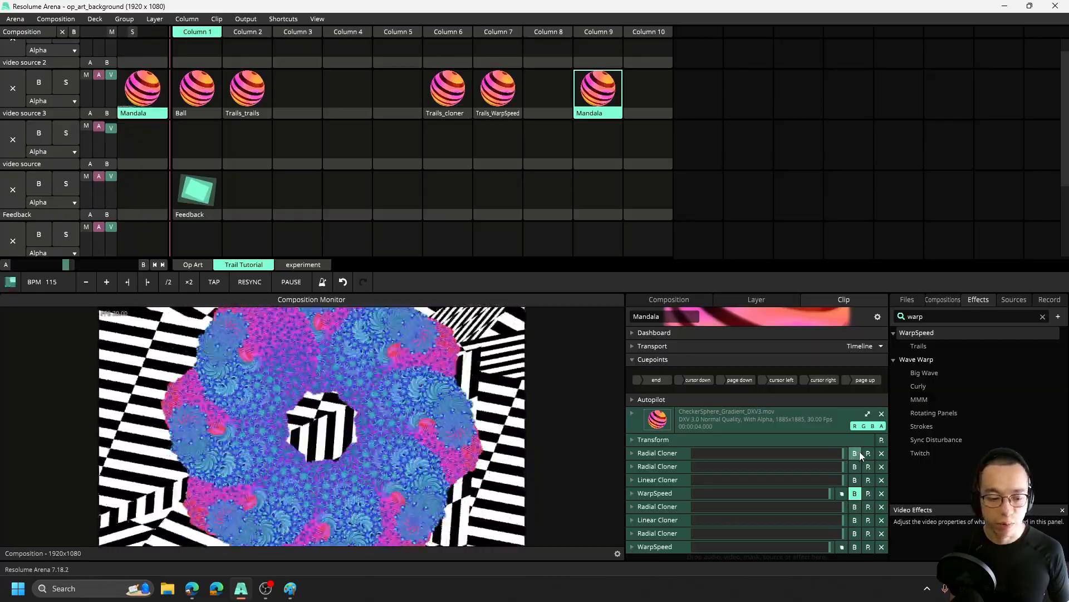
{"action": "left_click", "coordinate": [855, 494]}
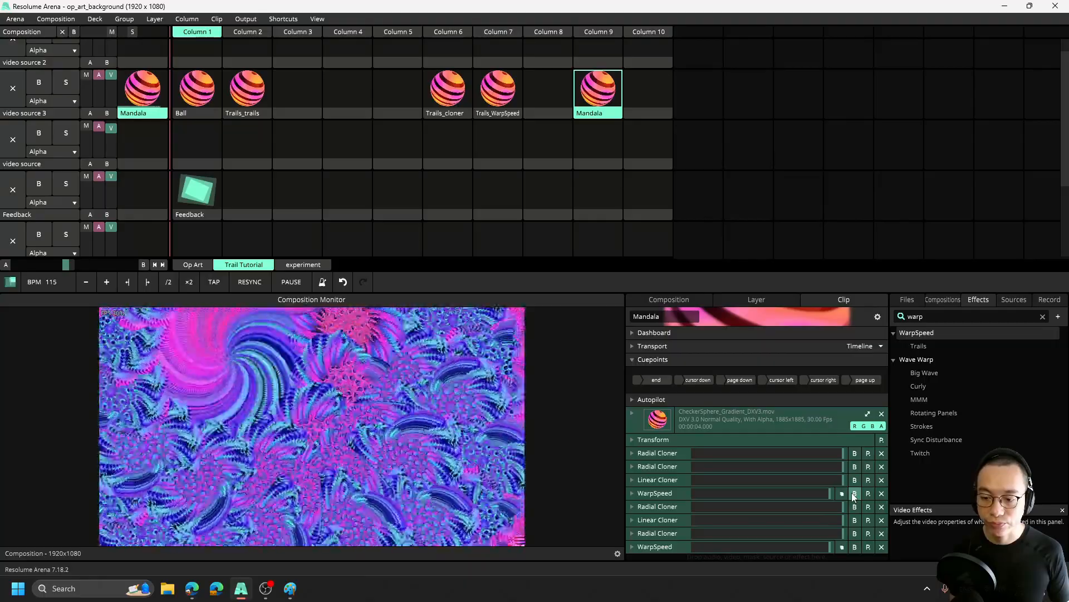